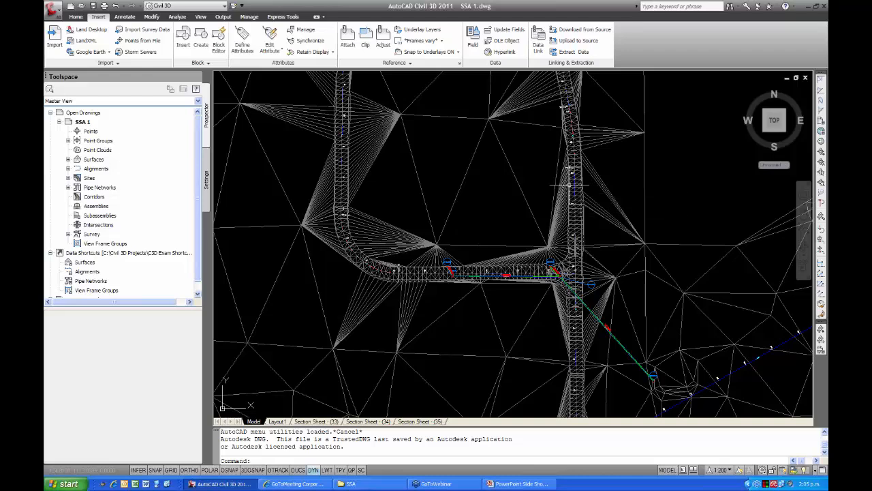
# Close the current drawing and open SSA 1.dwg from the SSA folder inside Envision solutions day on the Desktop.
pyautogui.click(806, 78)
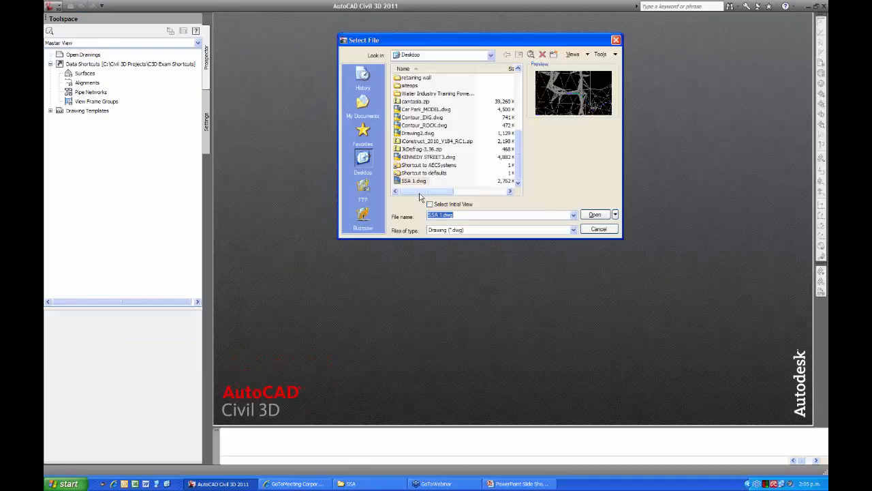
pyautogui.click(366, 162)
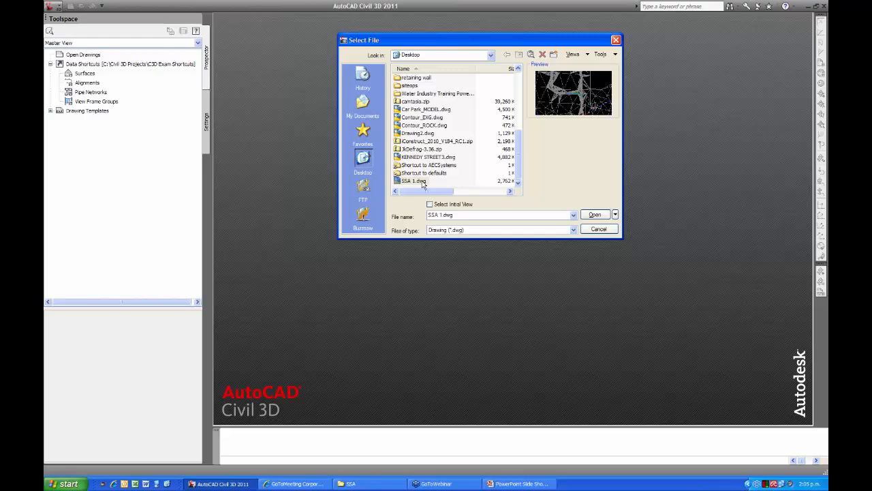
pyautogui.moveTo(518, 164); pyautogui.dragTo(519, 112)
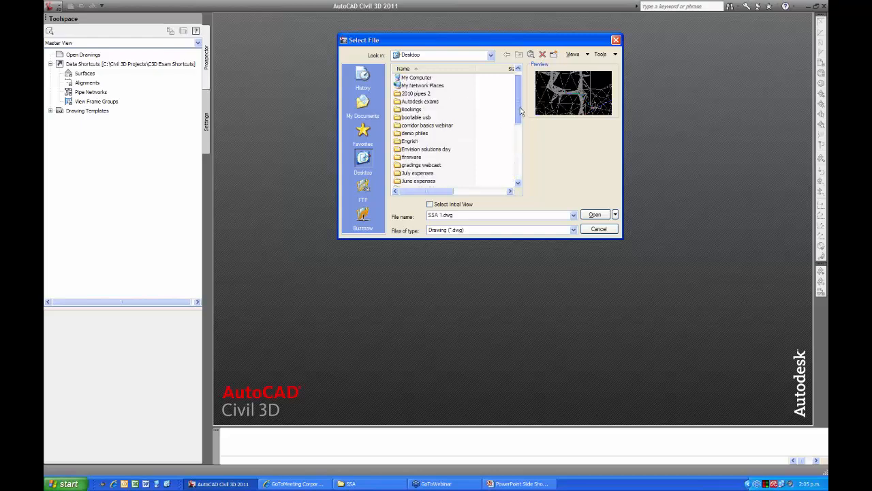
pyautogui.doubleClick(428, 149)
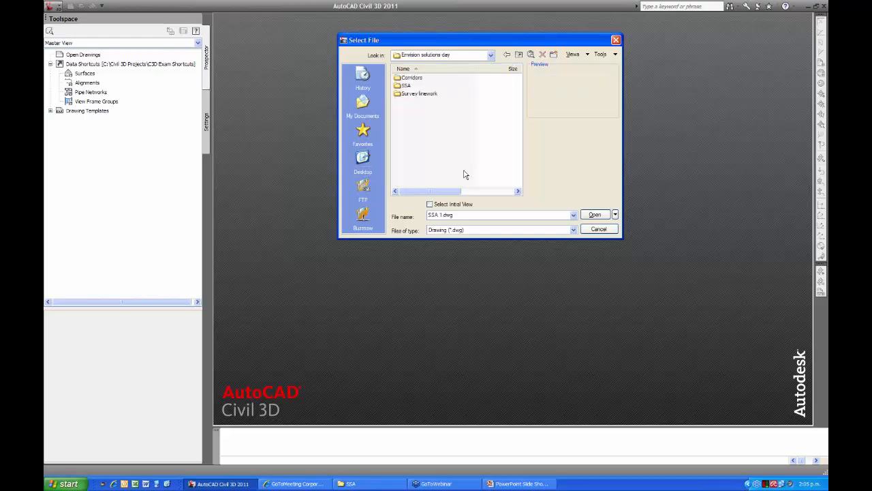
pyautogui.doubleClick(407, 87)
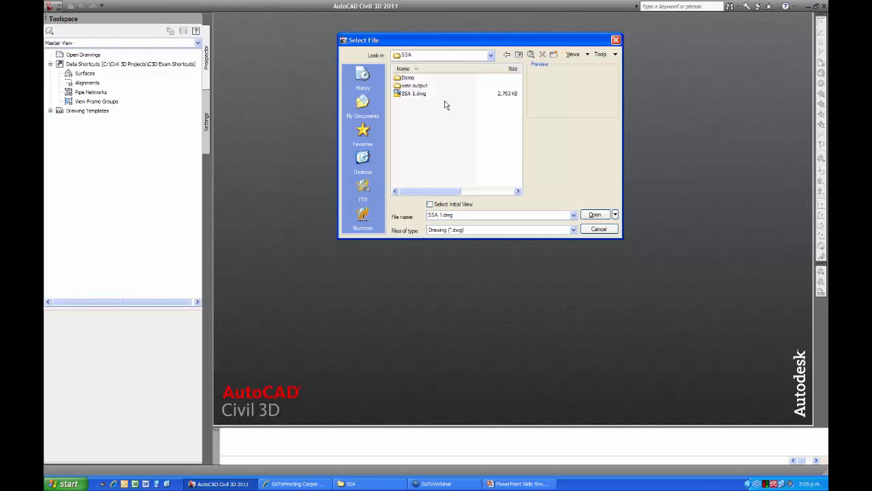
pyautogui.click(410, 94)
pyautogui.click(595, 215)
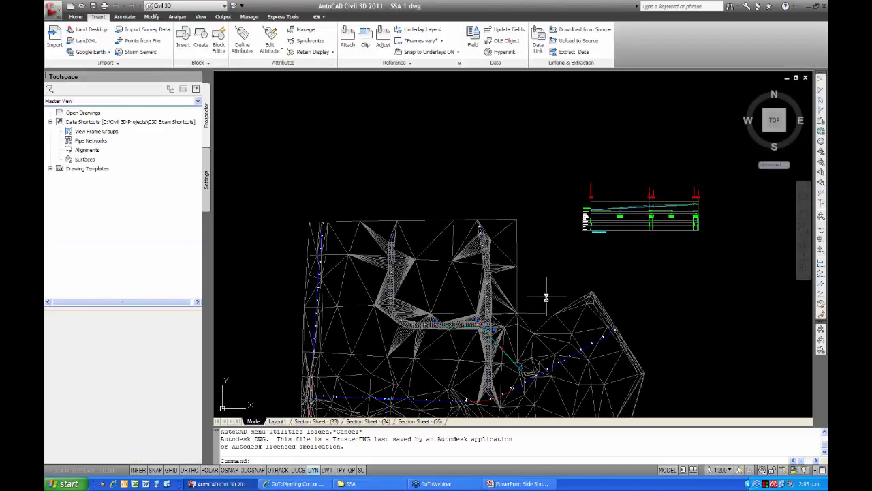
# Look over the whole site surface in plan, including the roads, alignments and storm pipe network.
pyautogui.scroll(3, 536, 282)
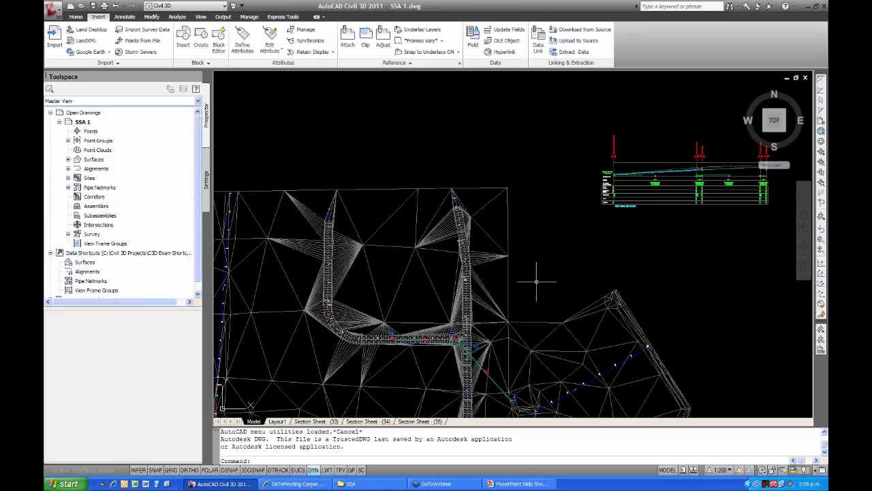
pyautogui.scroll(-4, 536, 282)
pyautogui.moveTo(537, 282); pyautogui.dragTo(486, 237, button='middle')
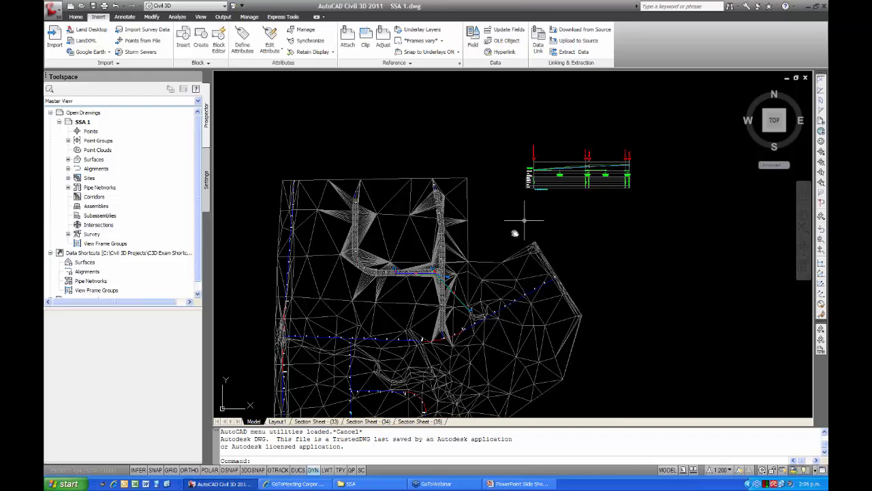
pyautogui.moveTo(515, 233); pyautogui.dragTo(495, 231, button='middle')
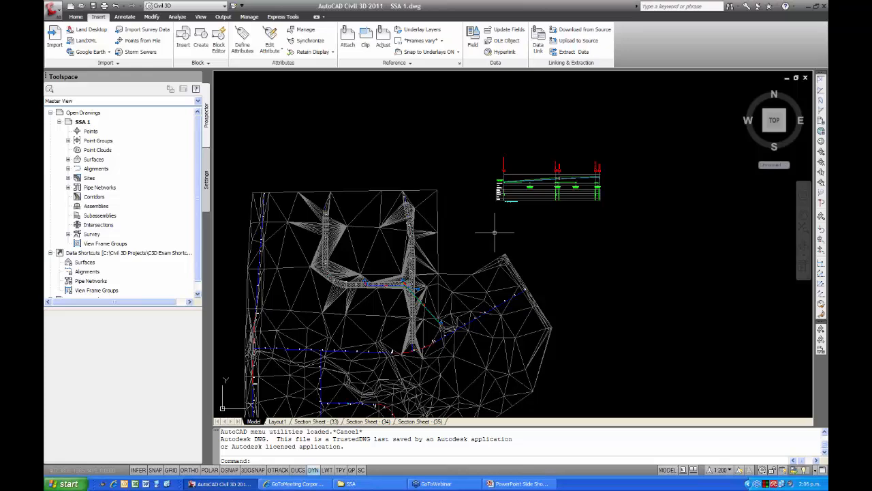
pyautogui.moveTo(495, 233)
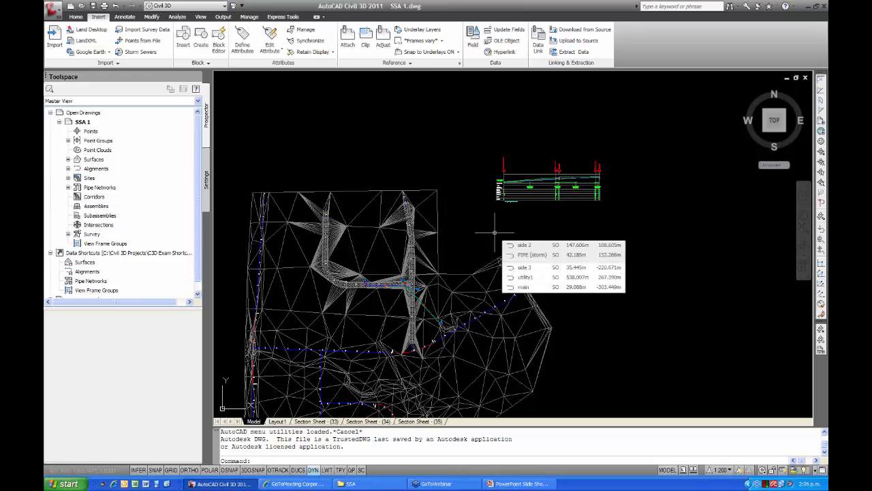
pyautogui.moveTo(467, 238); pyautogui.dragTo(476, 197, button='middle')
pyautogui.moveTo(477, 198)
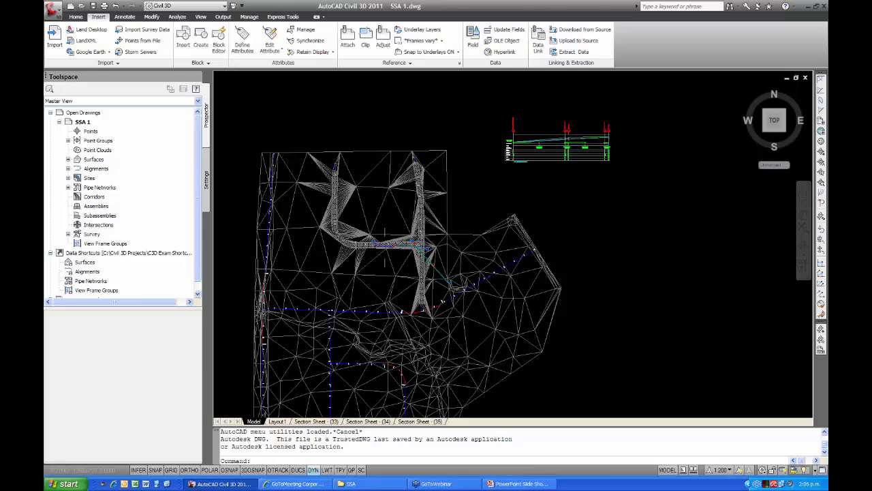
# Examine the storm pits stormN39 and stormN43 along the side road up to the intersection.
pyautogui.scroll(4, 410, 244)
pyautogui.scroll(8, 371, 261)
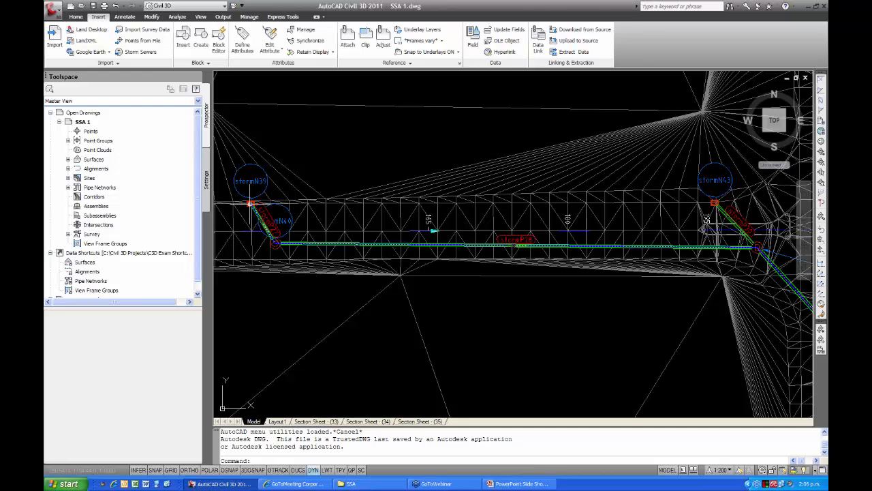
pyautogui.moveTo(250, 205)
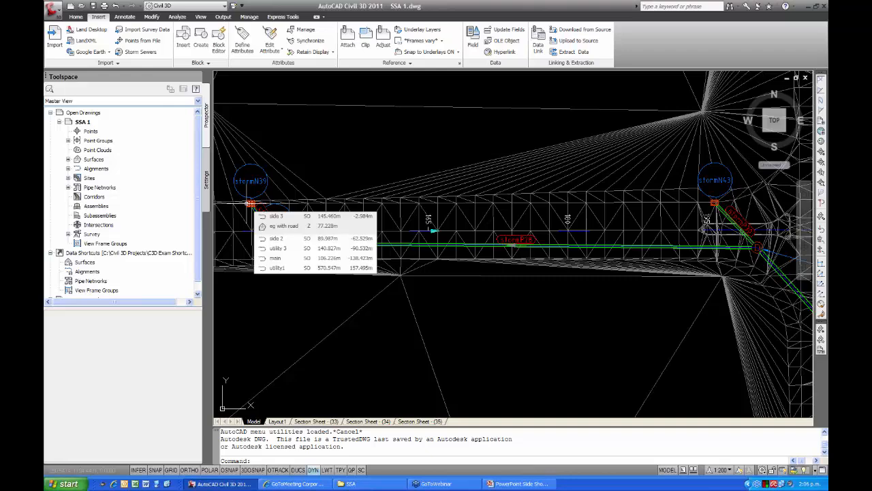
pyautogui.scroll(-7, 250, 204)
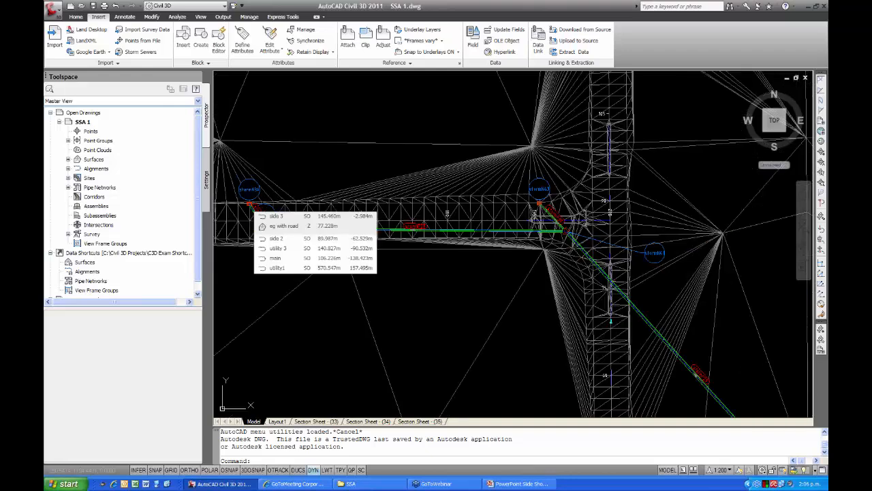
pyautogui.scroll(4, 319, 211)
pyautogui.scroll(3, 319, 212)
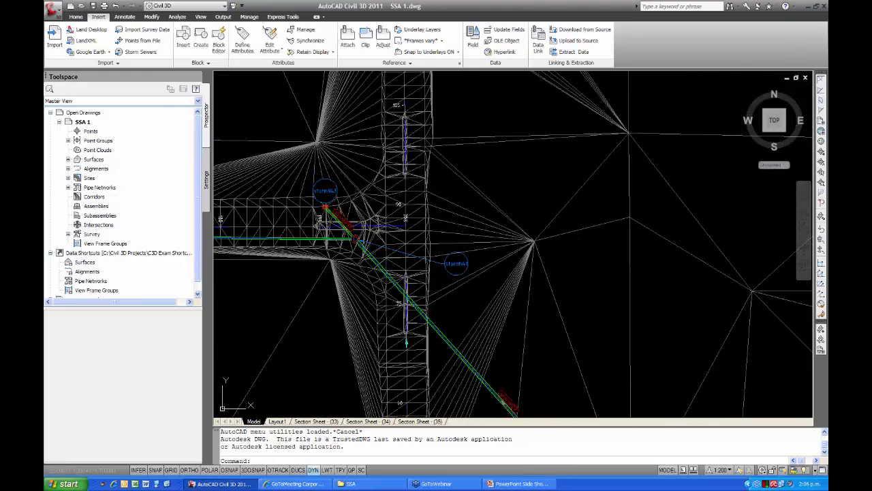
pyautogui.scroll(2, 324, 208)
pyautogui.scroll(2, 320, 208)
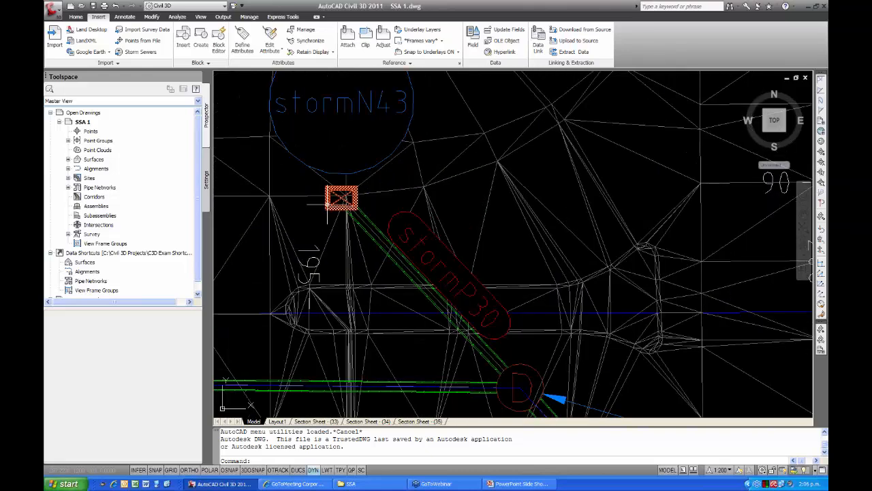
pyautogui.moveTo(328, 205)
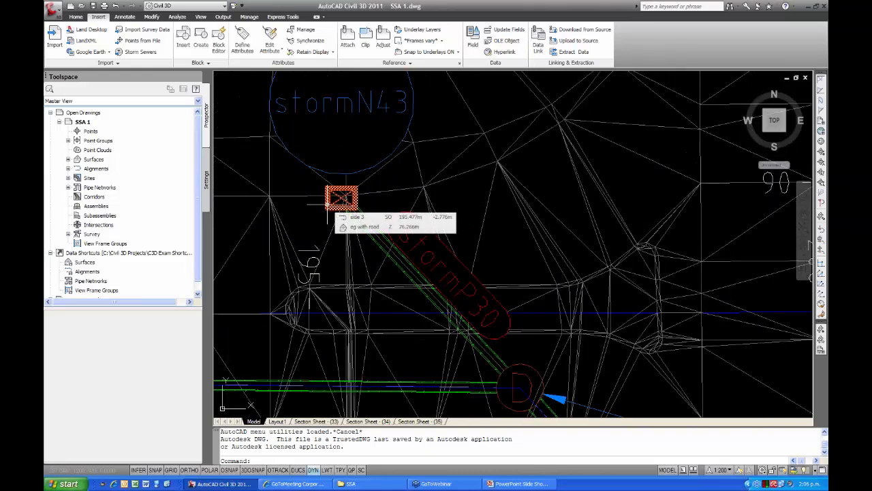
# Trace the storm pipes from the pits along the side road, through the junction, down to the outlet stormN42.
pyautogui.scroll(-6, 328, 205)
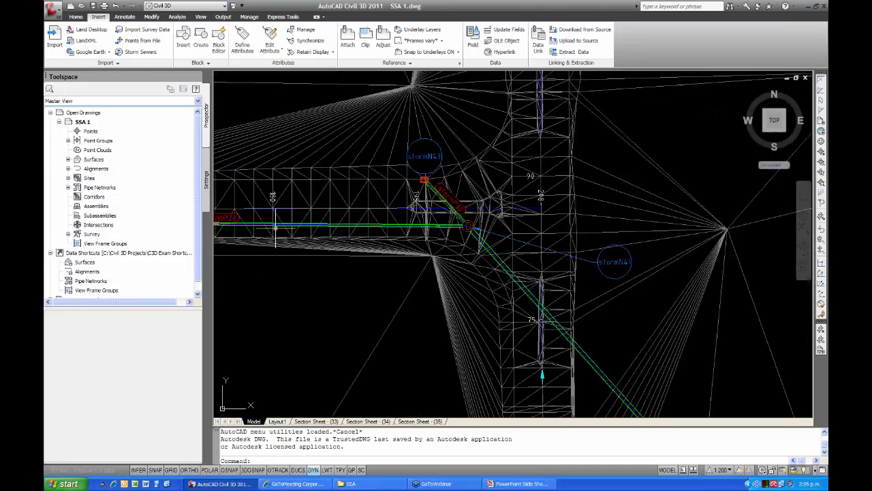
pyautogui.moveTo(275, 228); pyautogui.dragTo(428, 204, button='middle')
pyautogui.scroll(-2, 244, 204)
pyautogui.moveTo(244, 203); pyautogui.dragTo(372, 204, button='middle')
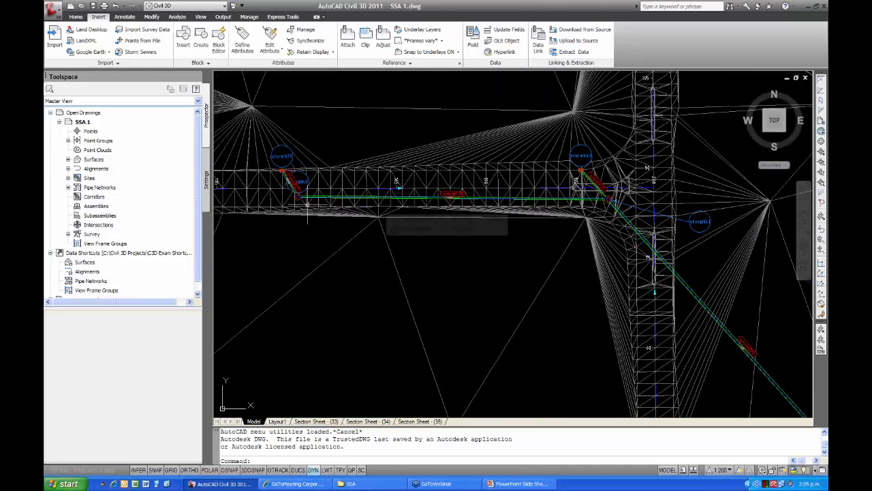
pyautogui.moveTo(580, 204); pyautogui.dragTo(490, 192, button='middle')
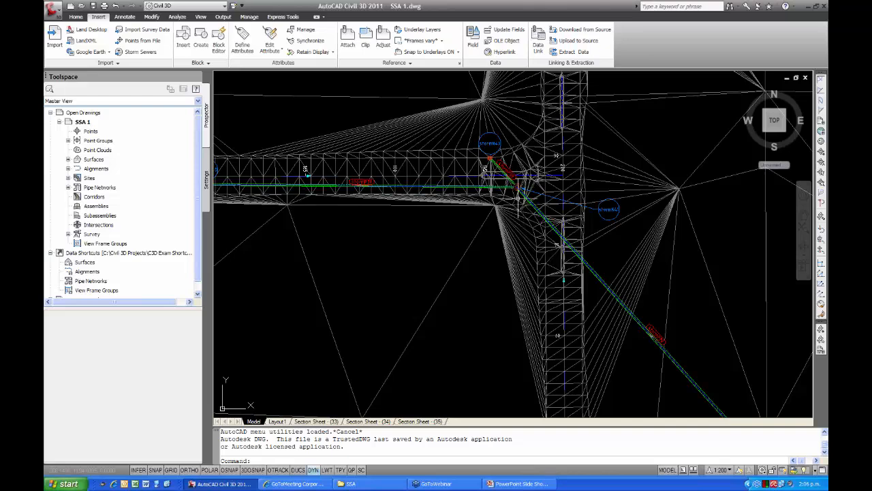
pyautogui.moveTo(520, 189); pyautogui.dragTo(489, 166, button='middle')
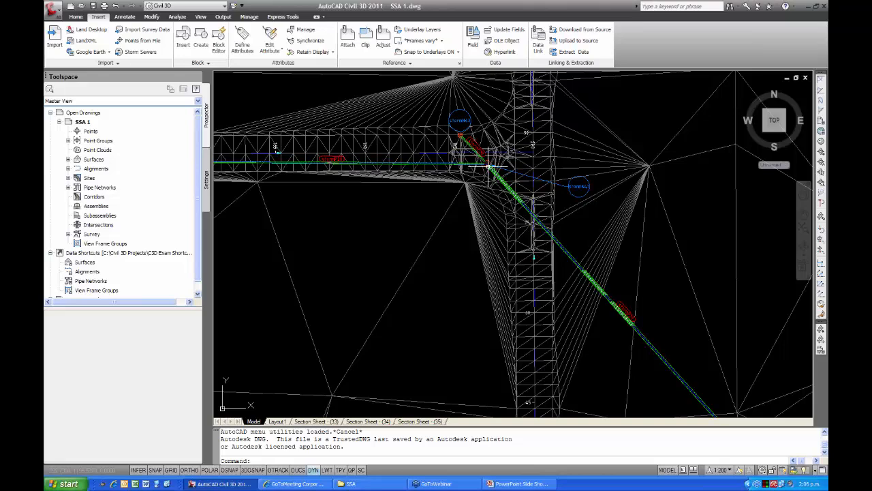
pyautogui.scroll(-2, 471, 172)
pyautogui.moveTo(471, 173); pyautogui.dragTo(396, 120, button='middle')
pyautogui.moveTo(494, 227); pyautogui.dragTo(420, 140, button='middle')
pyautogui.scroll(5, 493, 214)
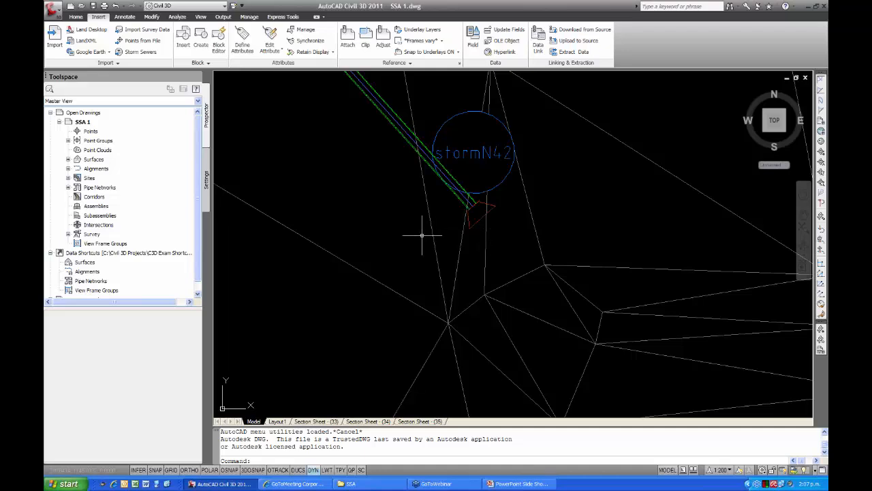
pyautogui.scroll(-2, 411, 223)
pyautogui.scroll(-5, 397, 237)
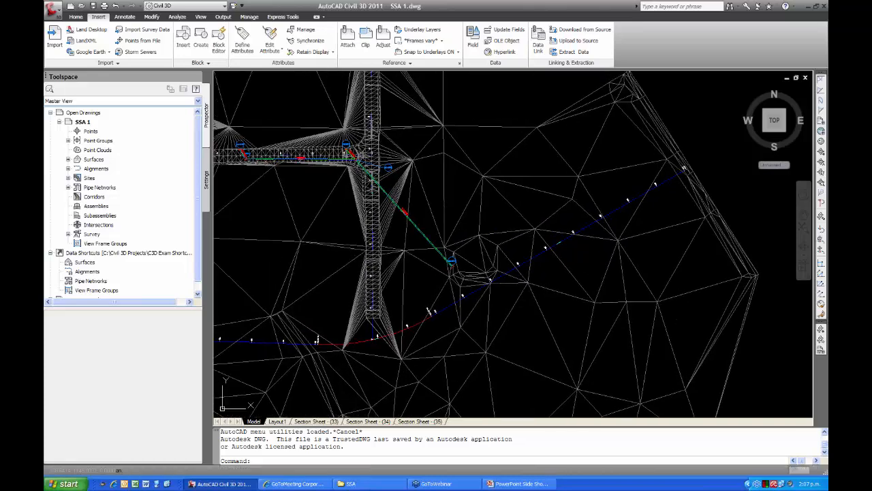
# Examine the pipe (storm) long section, reading the pipe sizes, grades and lengths and the pipe connections at the pits.
pyautogui.moveTo(397, 236); pyautogui.dragTo(458, 255, button='middle')
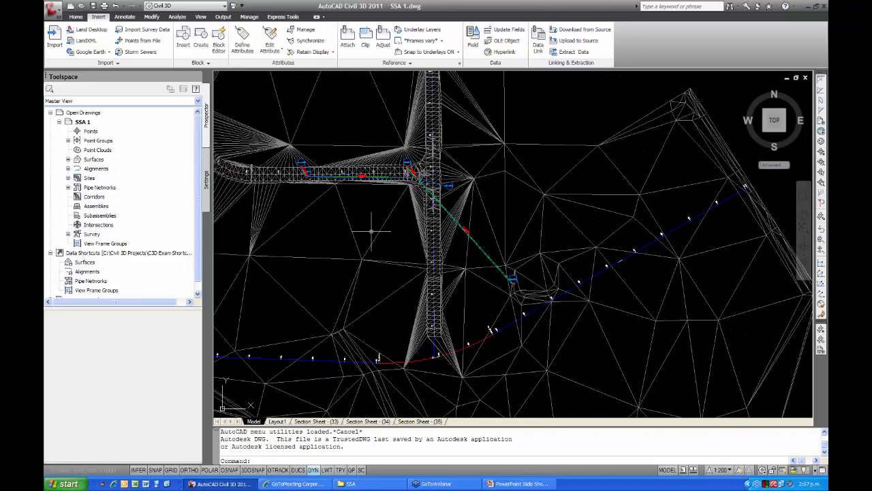
pyautogui.scroll(-4, 534, 220)
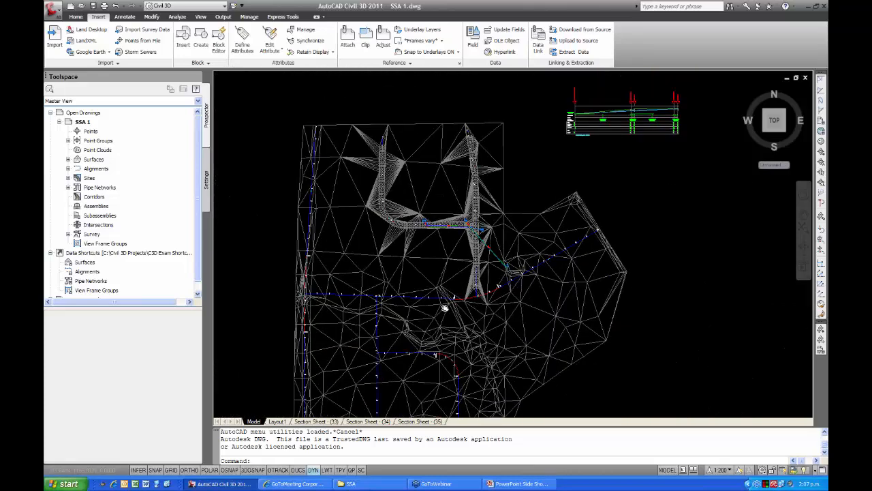
pyautogui.scroll(6, 534, 220)
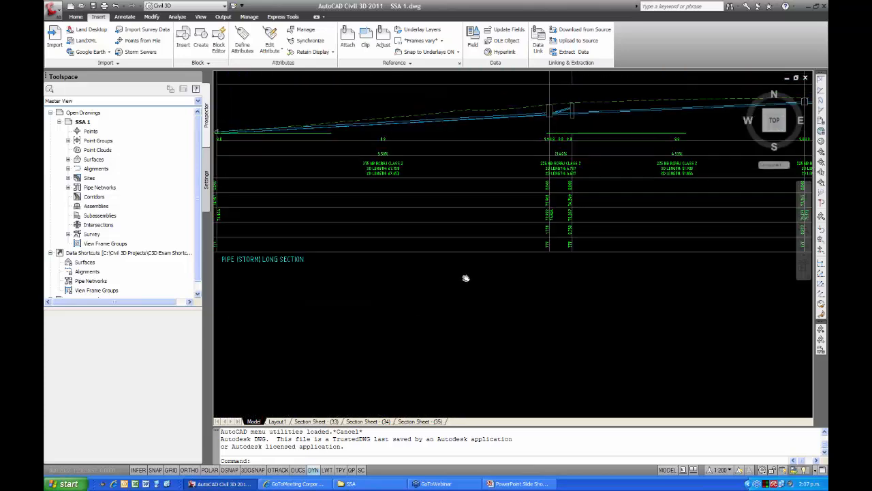
pyautogui.scroll(-2, 456, 293)
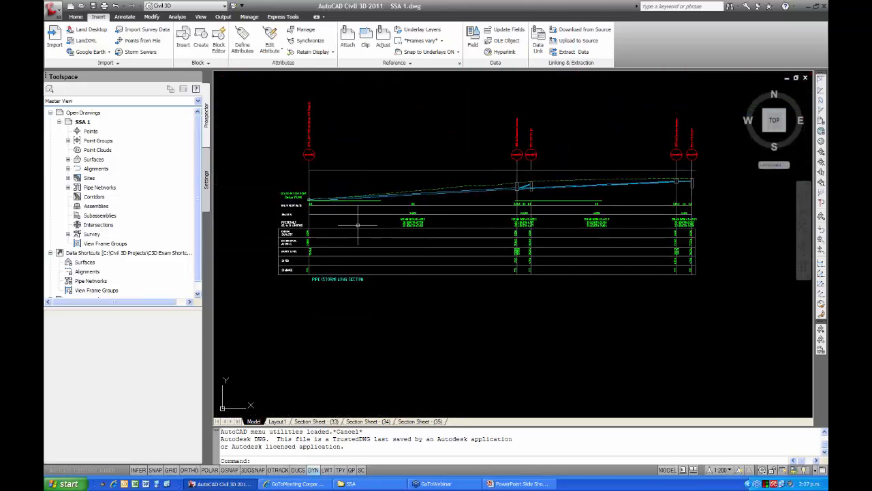
pyautogui.scroll(6, 410, 203)
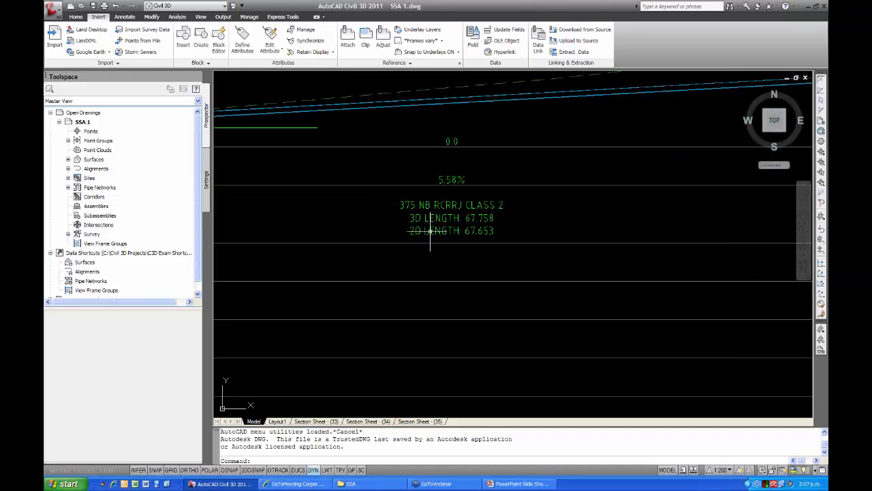
pyautogui.scroll(-2, 443, 231)
pyautogui.scroll(-2, 474, 238)
pyautogui.moveTo(473, 240); pyautogui.dragTo(334, 252, button='middle')
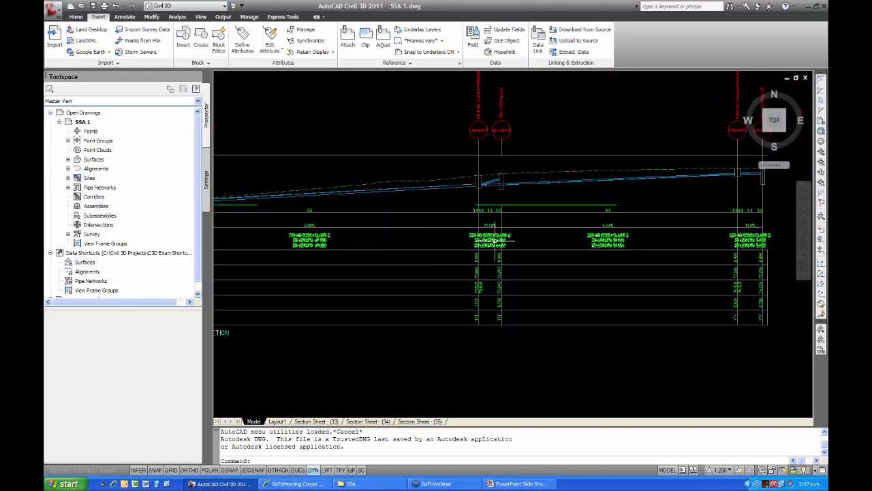
pyautogui.scroll(5, 496, 240)
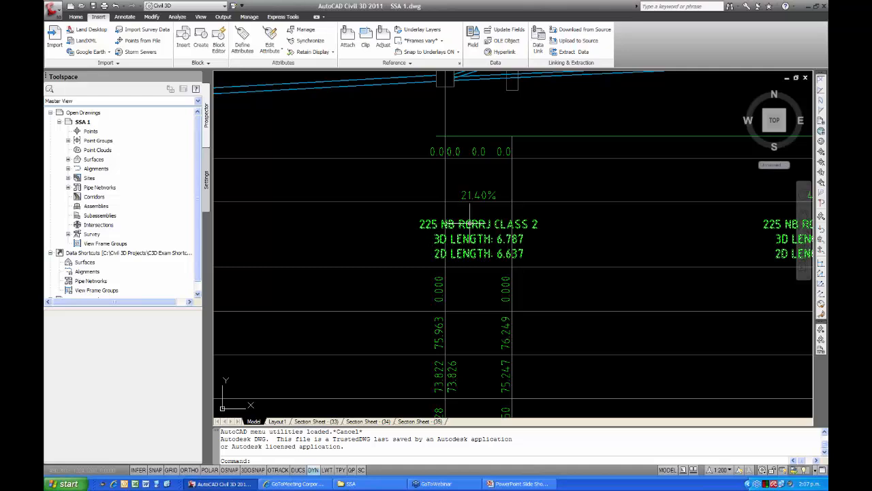
pyautogui.moveTo(476, 216)
pyautogui.mouseDown(button='middle')
pyautogui.moveTo(465, 244)
pyautogui.moveTo(425, 288)
pyautogui.mouseUp(button='middle')
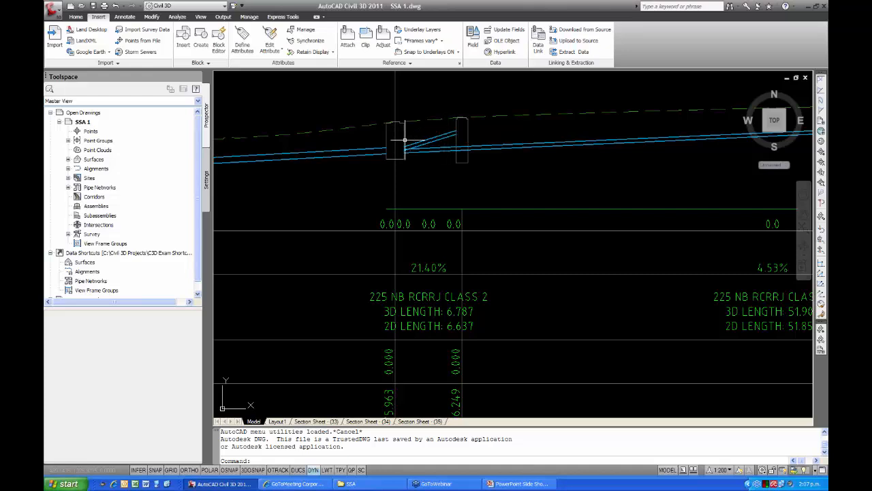
pyautogui.scroll(-5, 361, 205)
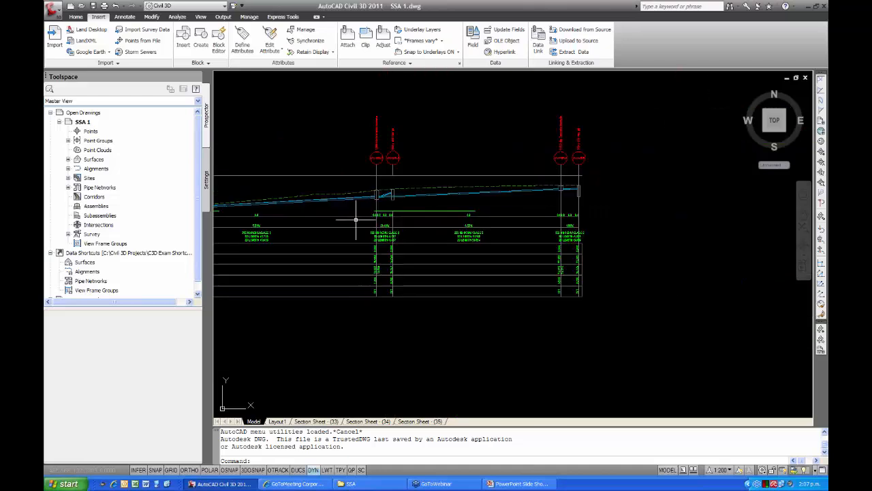
# Return from the long section to the plan and review the storm pipe network around the road intersection.
pyautogui.moveTo(339, 220)
pyautogui.mouseDown(button='middle')
pyautogui.moveTo(452, 215)
pyautogui.moveTo(475, 196)
pyautogui.mouseUp(button='middle')
pyautogui.scroll(-2, 441, 217)
pyautogui.scroll(-8, 370, 231)
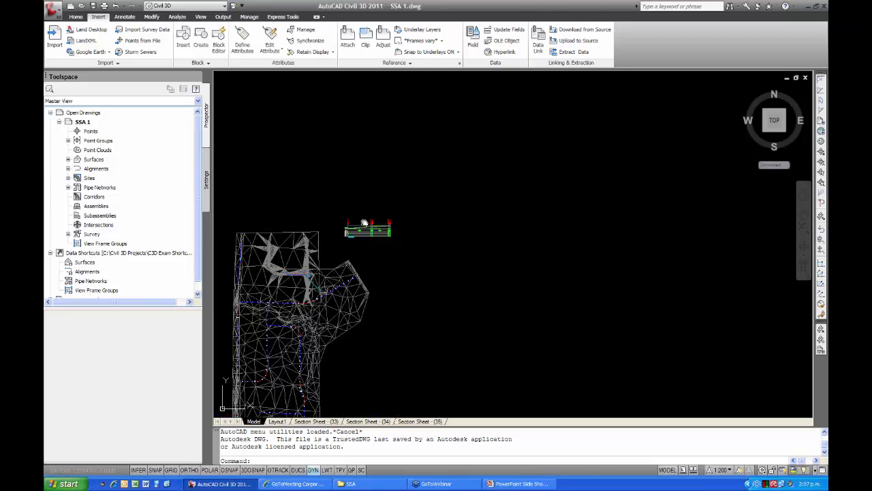
pyautogui.moveTo(364, 223); pyautogui.dragTo(397, 197, button='middle')
pyautogui.scroll(7, 363, 231)
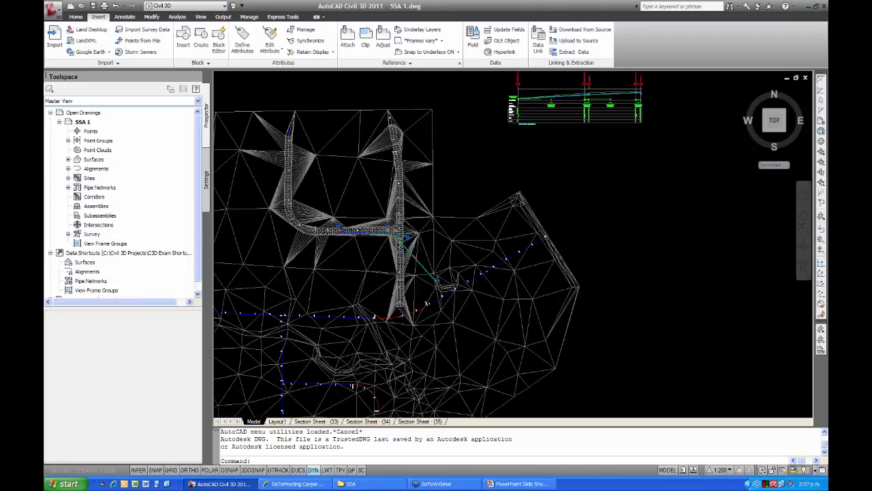
pyautogui.scroll(5, 362, 248)
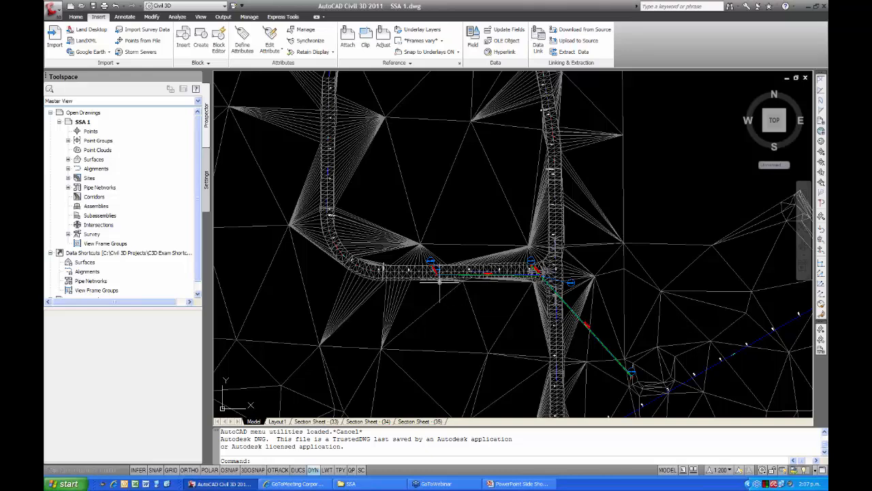
# Delineate the catchment area of the surface "eg with road" at pit stormN39 as a 2D polyline with a Standard catchment marker.
pyautogui.scroll(2, 439, 279)
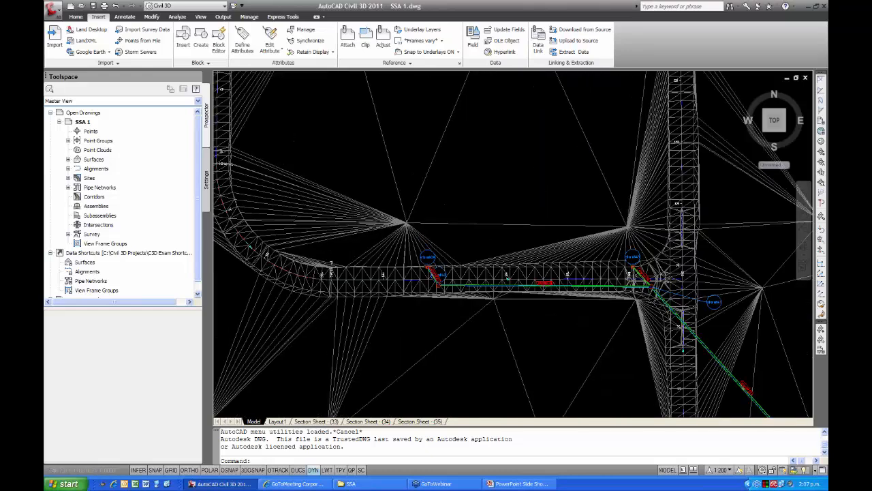
pyautogui.scroll(3, 434, 261)
pyautogui.scroll(-4, 392, 253)
pyautogui.moveTo(396, 261); pyautogui.dragTo(419, 320, button='middle')
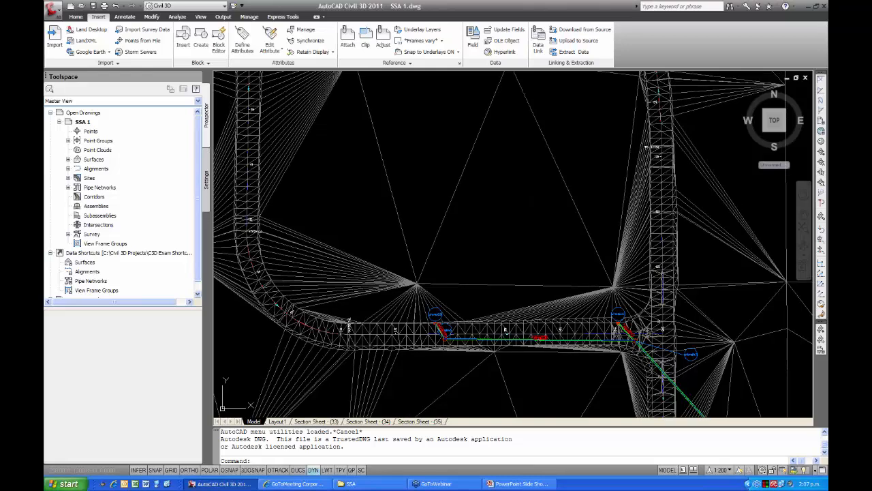
pyautogui.scroll(3, 414, 296)
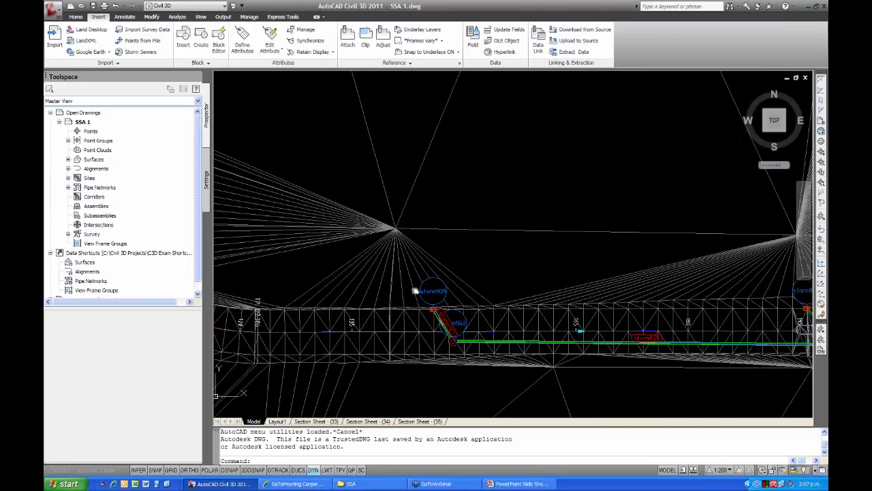
pyautogui.scroll(4, 415, 291)
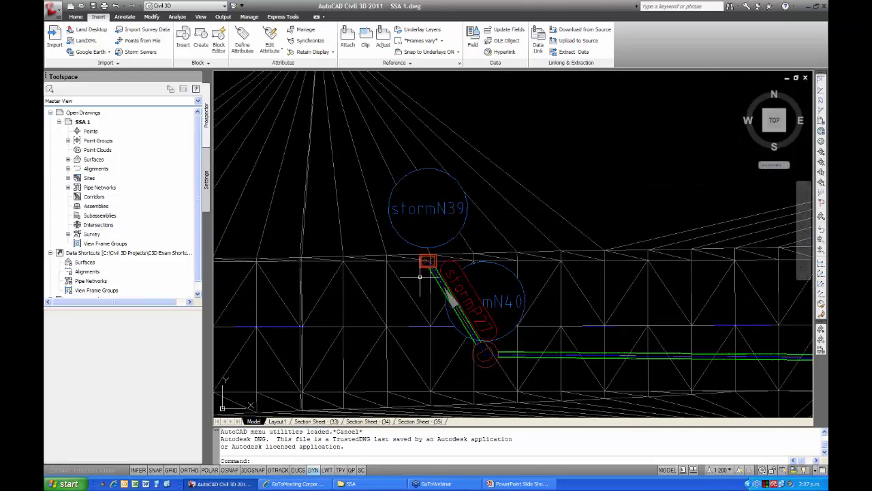
pyautogui.click(359, 192)
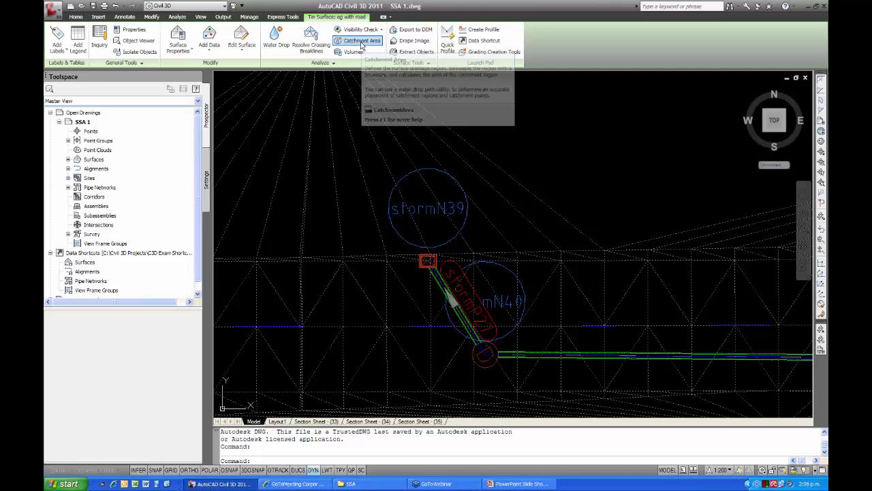
pyautogui.click(362, 41)
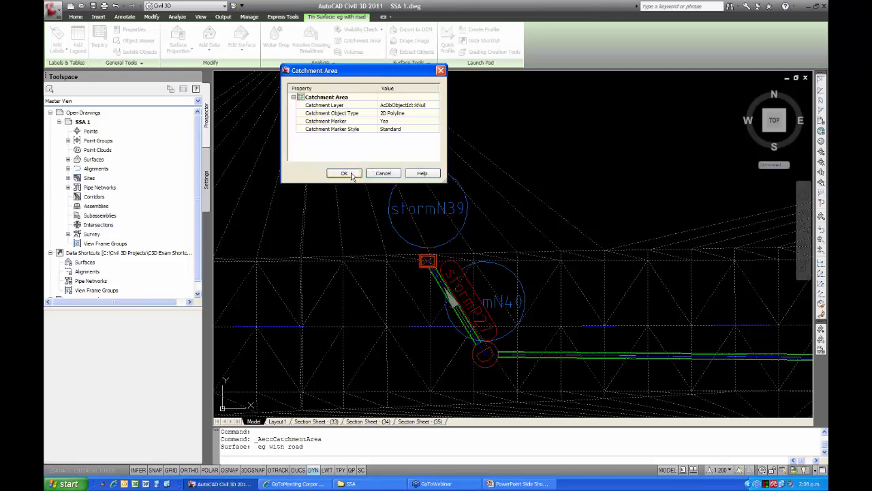
pyautogui.click(344, 173)
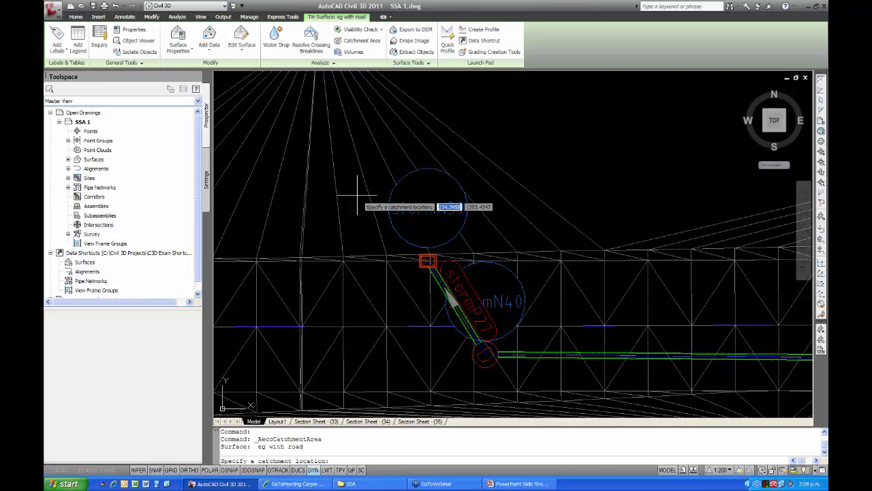
pyautogui.click(427, 261)
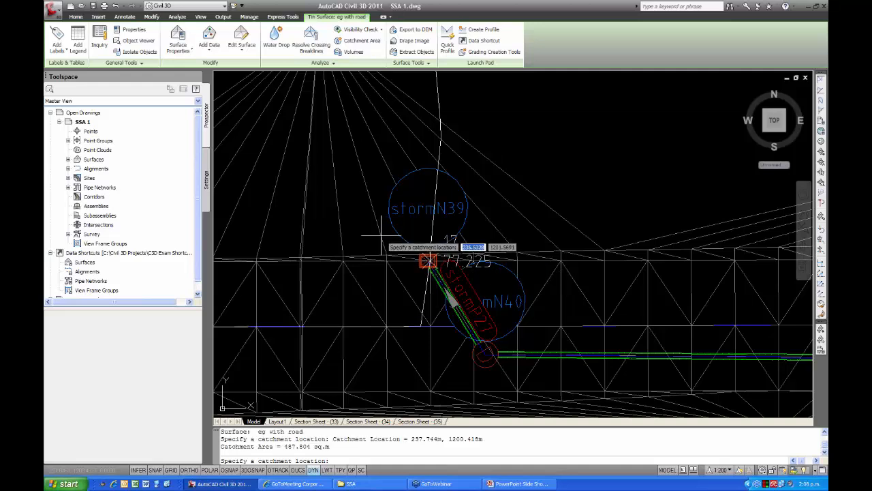
# Delineate the catchment area draining to pit stormN43 near the intersection and end the catchment command.
pyautogui.scroll(-6, 362, 218)
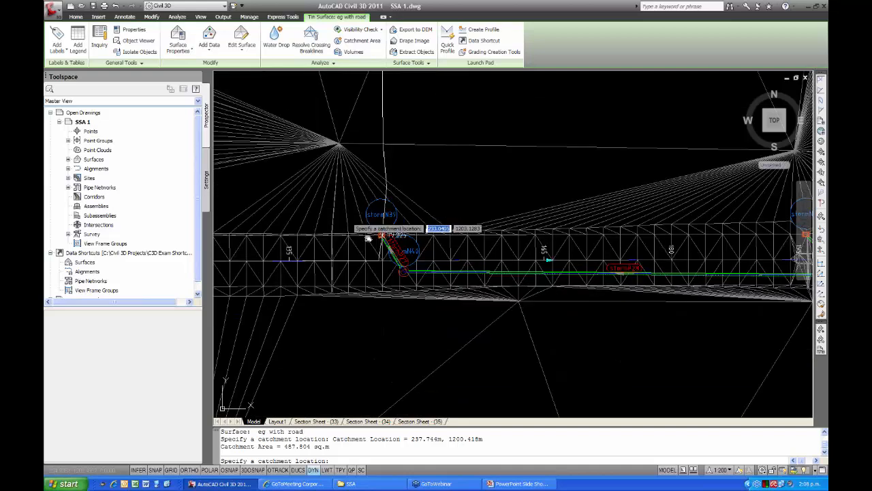
pyautogui.scroll(-5, 381, 244)
pyautogui.moveTo(371, 232)
pyautogui.mouseDown(button='middle')
pyautogui.moveTo(376, 277)
pyautogui.moveTo(366, 237)
pyautogui.mouseUp(button='middle')
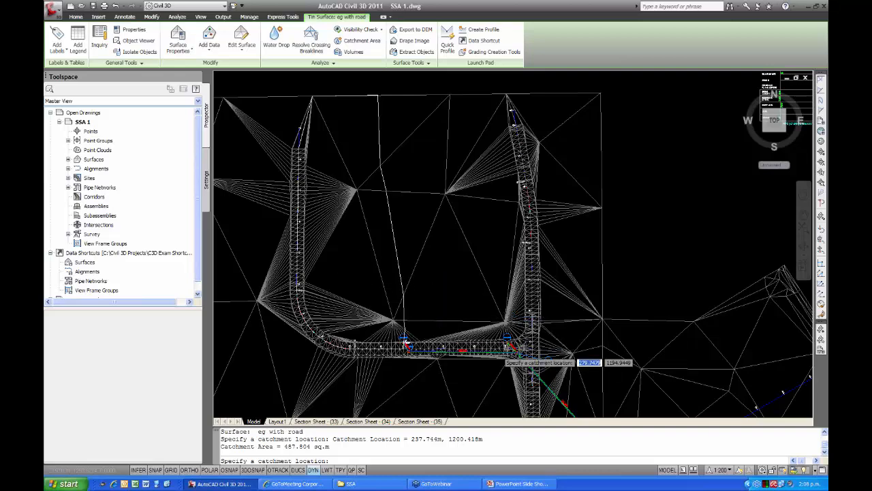
pyautogui.scroll(5, 518, 353)
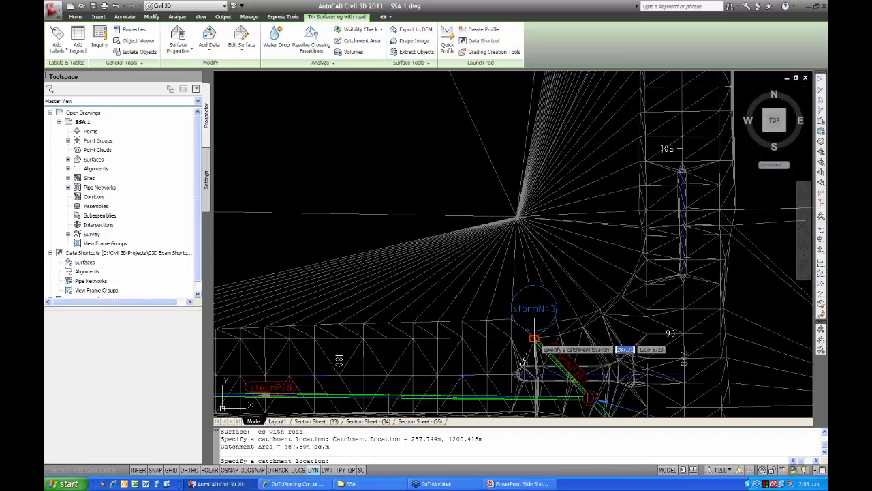
pyautogui.click(534, 339)
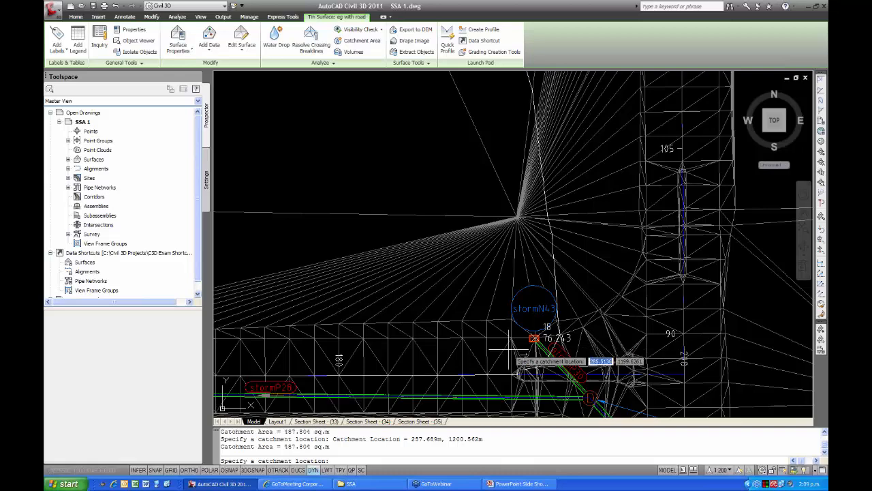
pyautogui.scroll(-5, 525, 344)
pyautogui.moveTo(429, 305); pyautogui.dragTo(449, 317, button='middle')
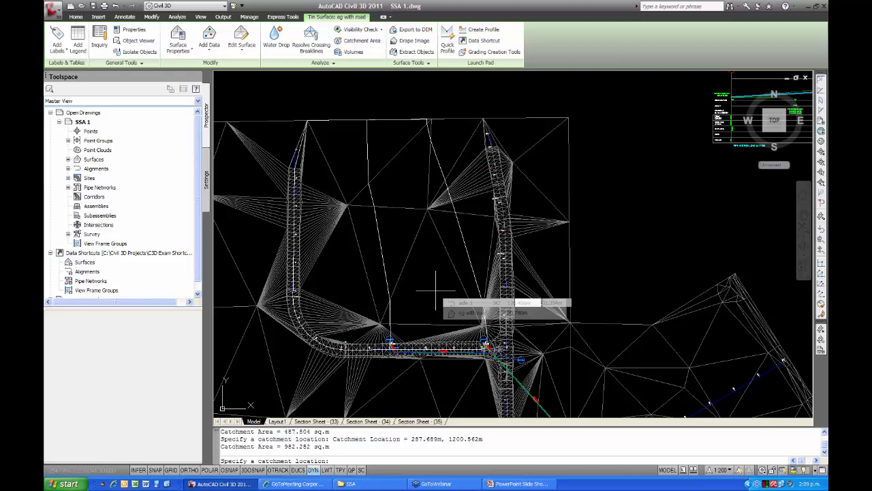
pyautogui.press('Escape')
pyautogui.press('Escape')
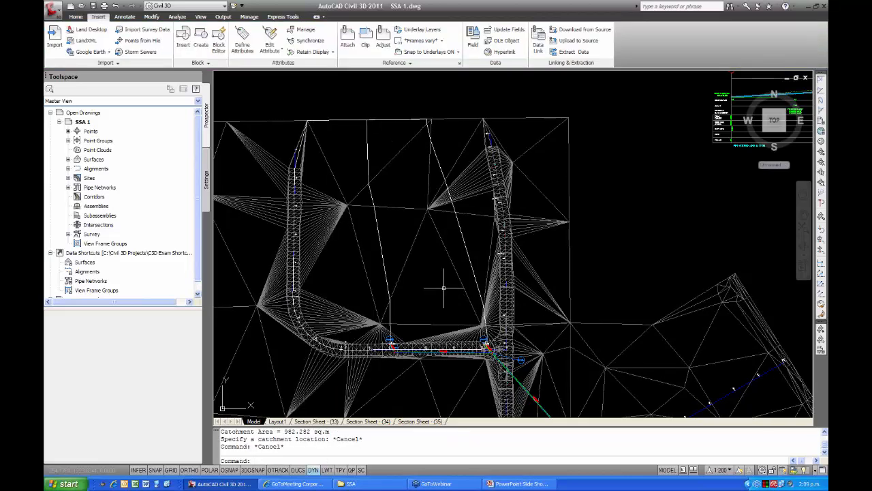
# Examine the extents of the stormN43 catchment outline and of the stormN39 catchment outline.
pyautogui.click(463, 242)
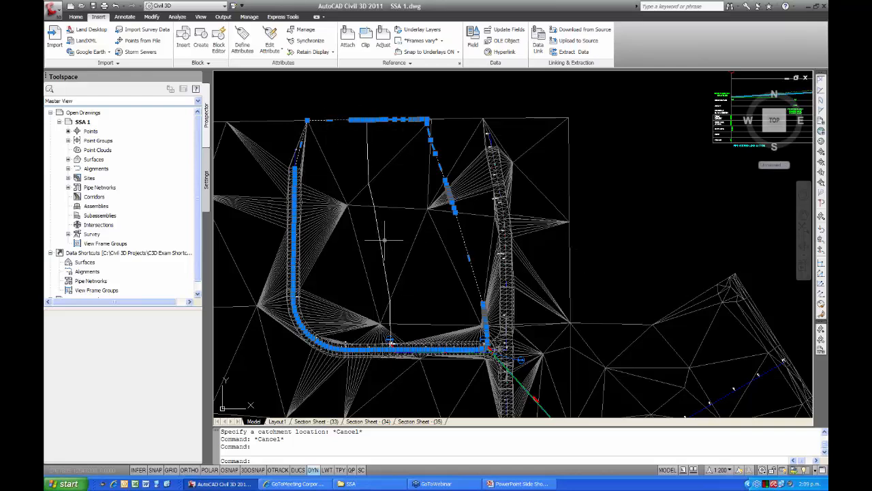
pyautogui.press('Escape')
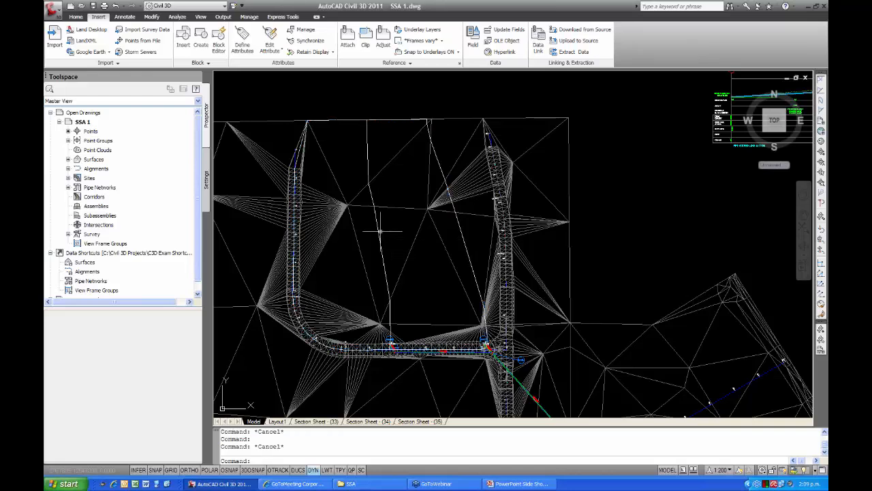
pyautogui.click(381, 231)
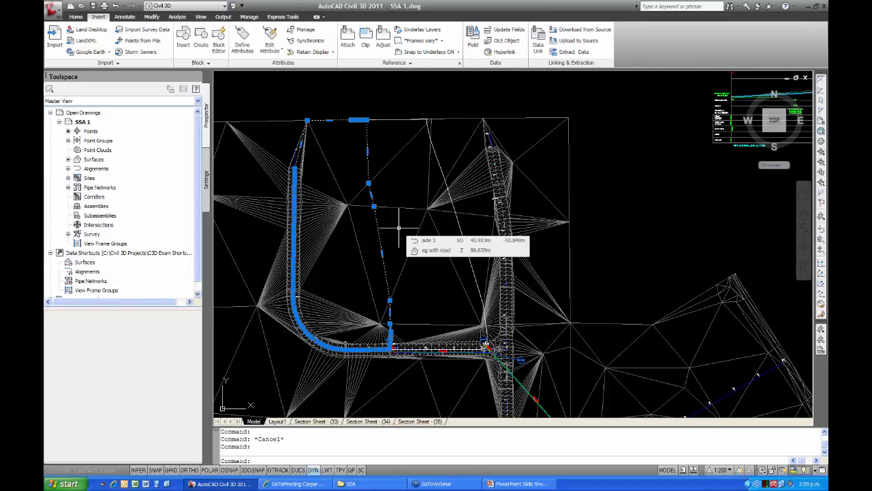
pyautogui.press('Escape')
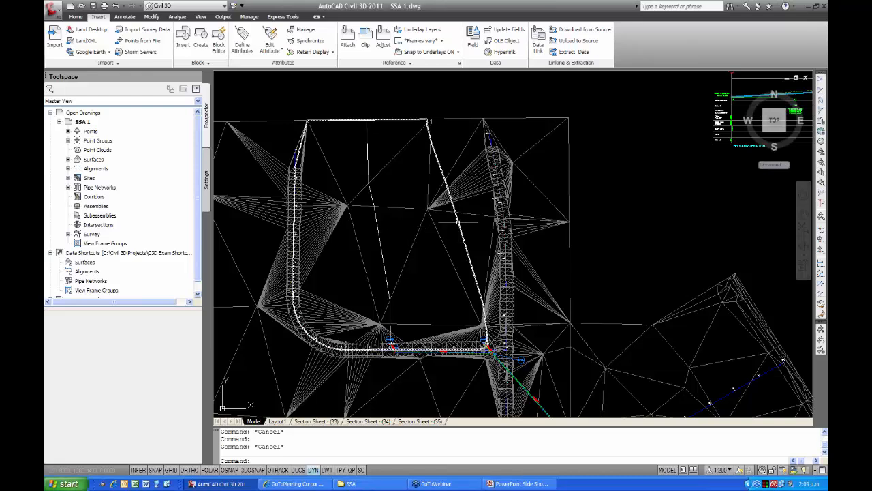
pyautogui.moveTo(457, 221)
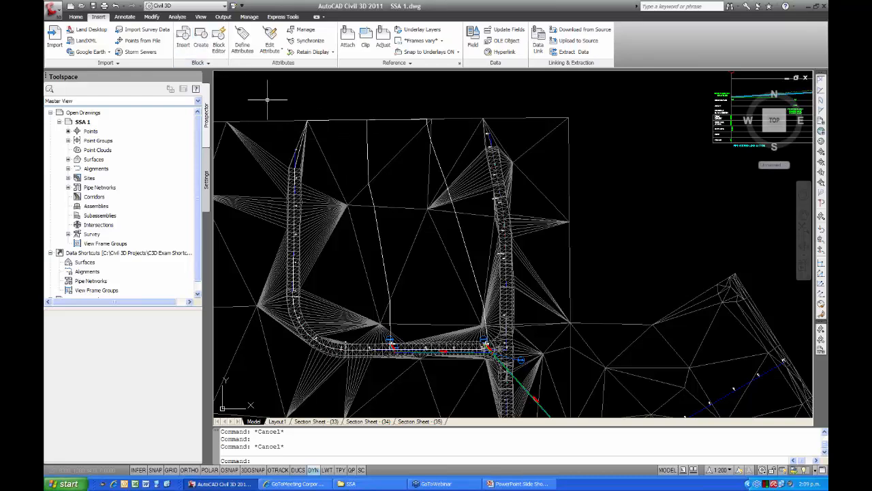
pyautogui.moveTo(267, 99)
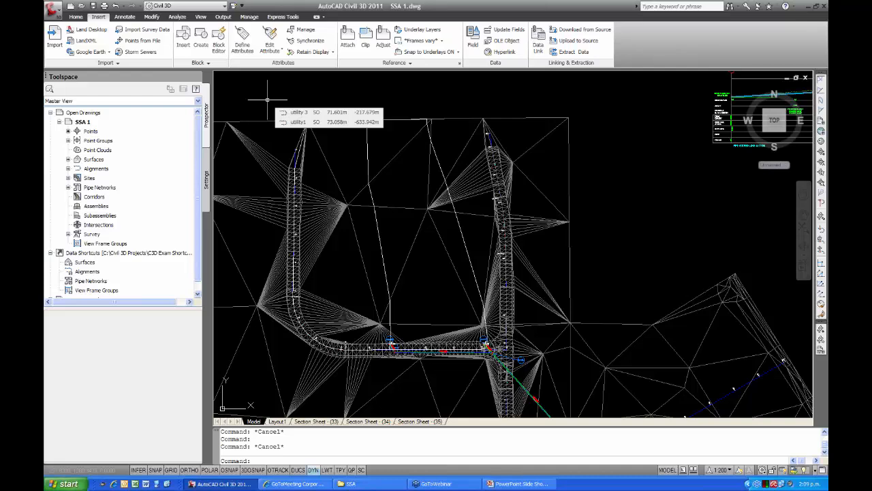
# Create parcels from the two catchment polylines with the ANZ_Area label style, erasing the existing entities.
pyautogui.click(76, 16)
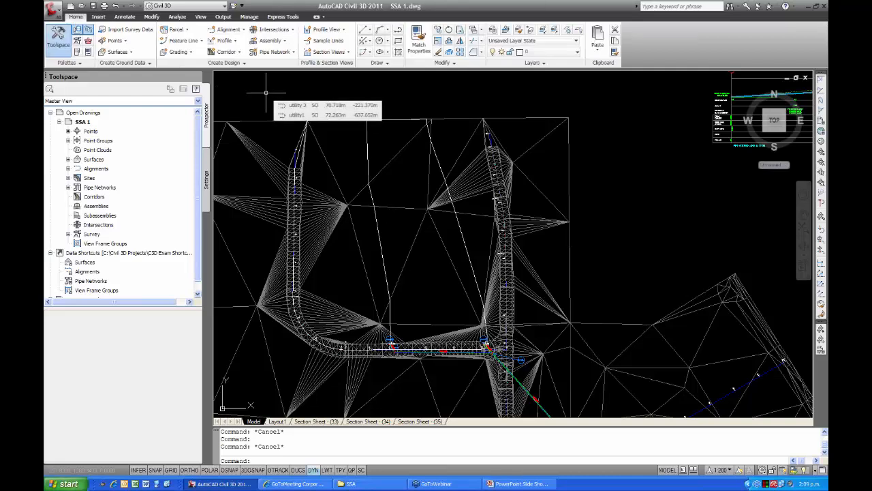
pyautogui.click(176, 32)
pyautogui.click(205, 65)
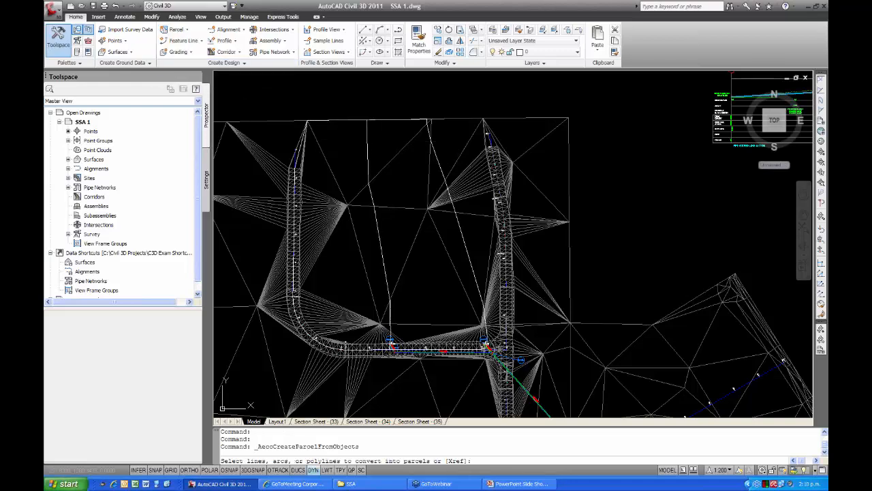
pyautogui.click(369, 155)
pyautogui.click(434, 154)
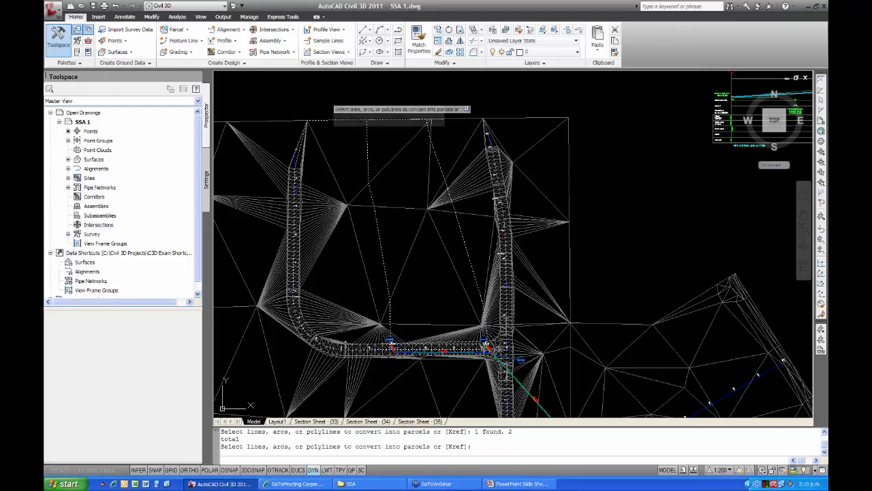
pyautogui.press('Return')
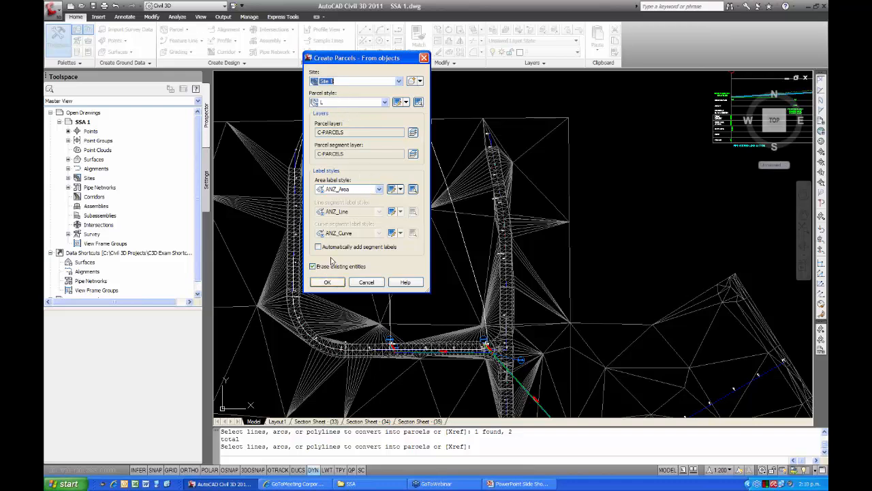
pyautogui.click(336, 286)
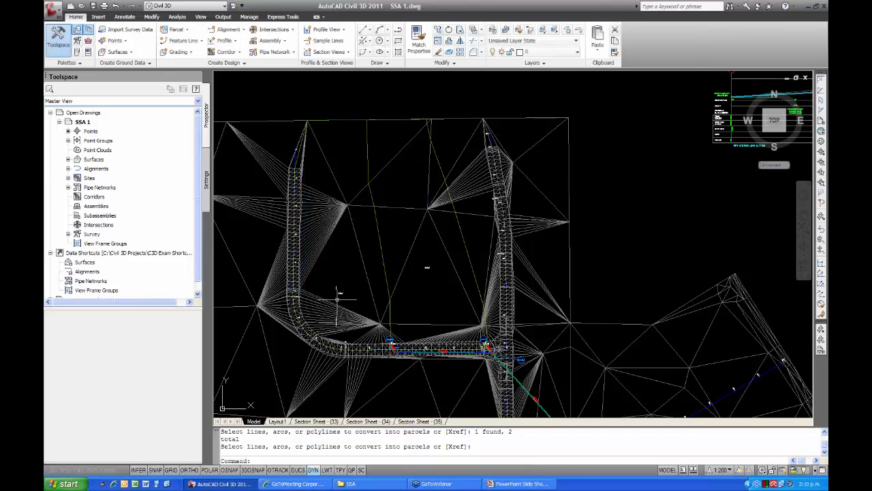
# Read the area labels of both catchment parcels and check the boundary of the parcel draining to stormN43.
pyautogui.scroll(1, 349, 299)
pyautogui.scroll(1, 361, 299)
pyautogui.scroll(5, 370, 298)
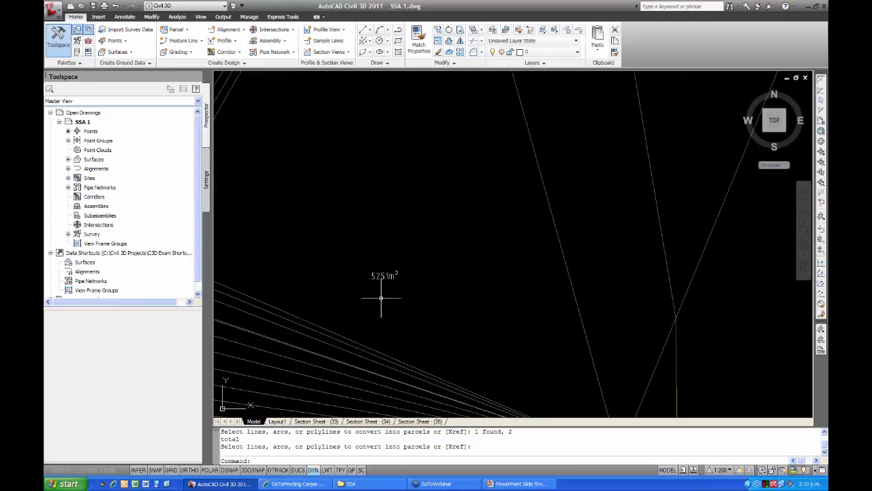
pyautogui.scroll(3, 371, 280)
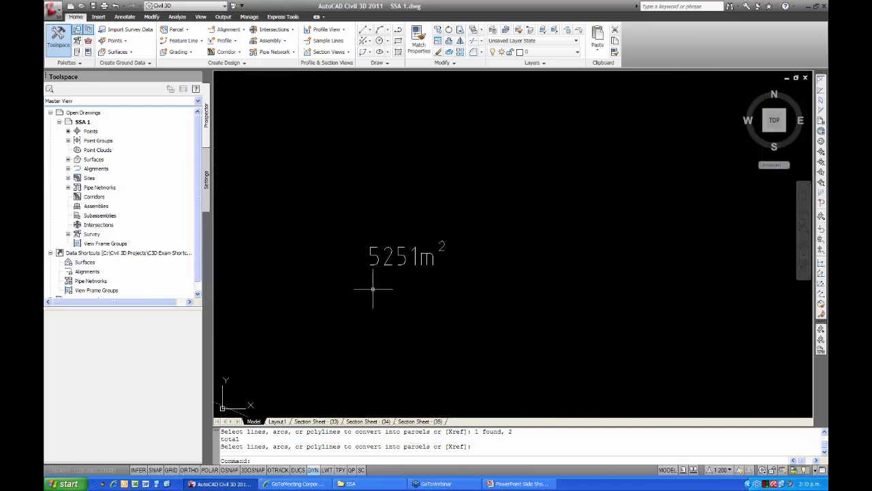
pyautogui.scroll(-1, 354, 286)
pyautogui.scroll(-5, 382, 273)
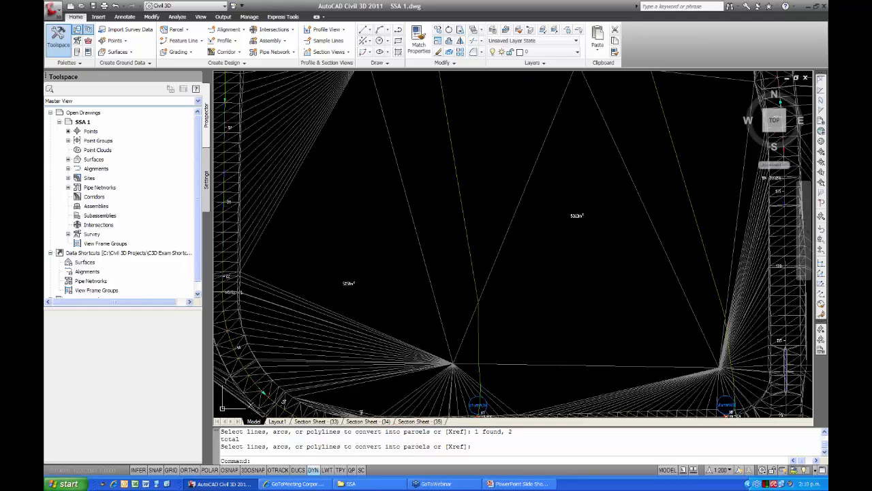
pyautogui.scroll(5, 390, 272)
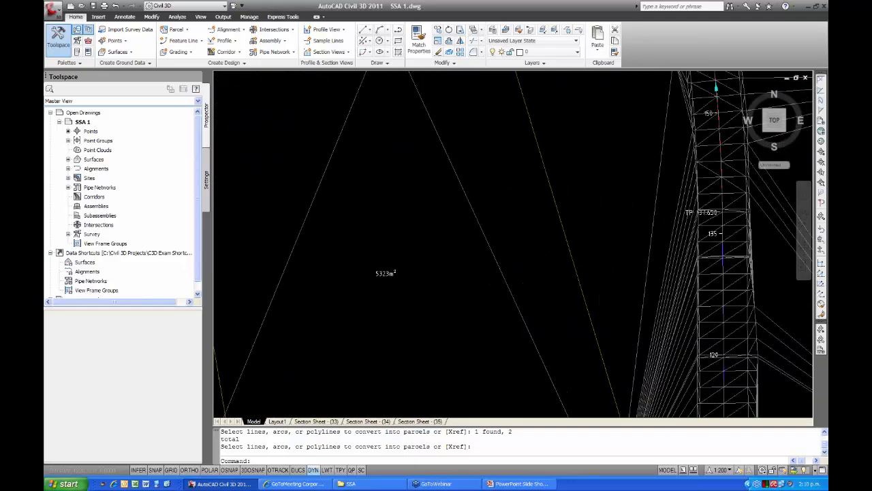
pyautogui.scroll(-6, 381, 289)
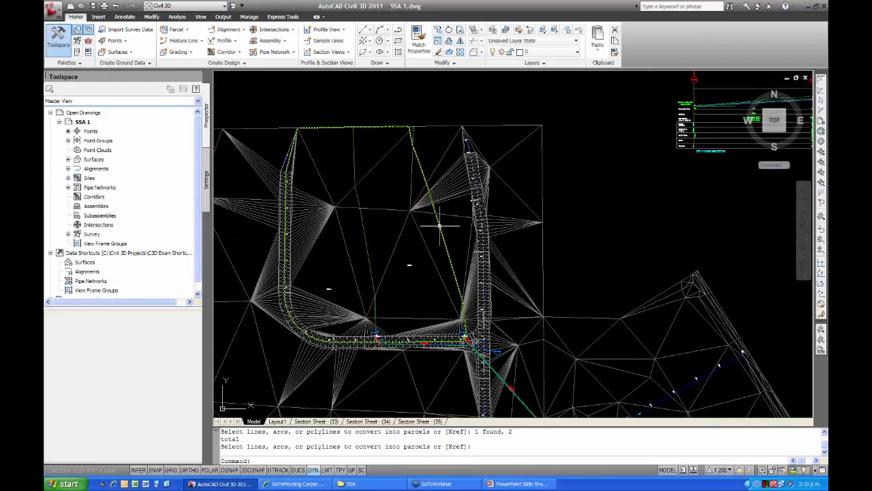
pyautogui.click(409, 265)
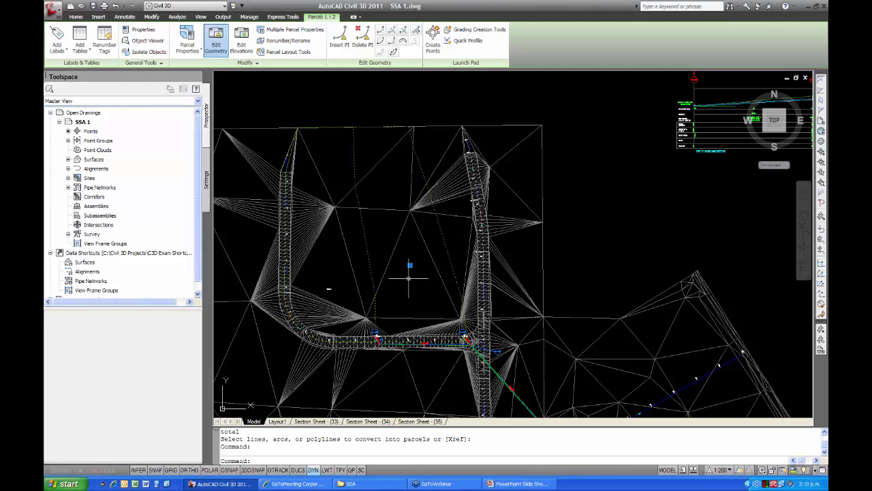
pyautogui.press('Escape')
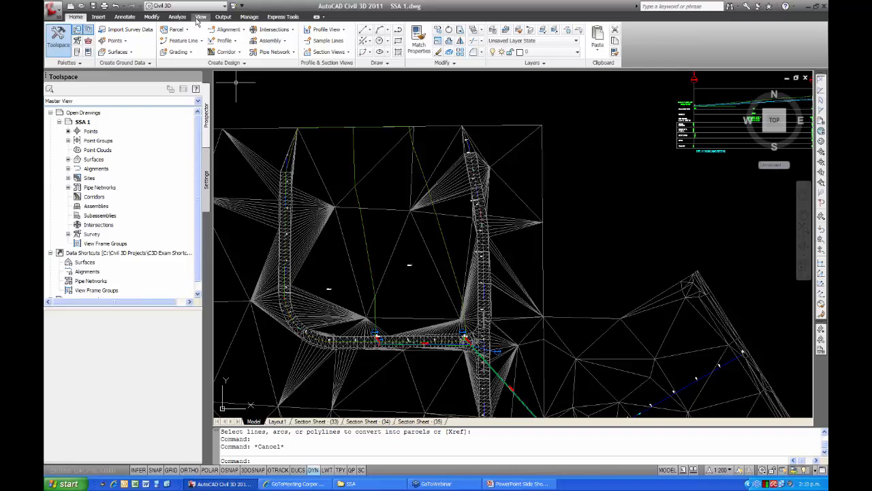
# Start a LandXML export of all the listed drawing objects in LandXML version 1.2.
pyautogui.click(221, 17)
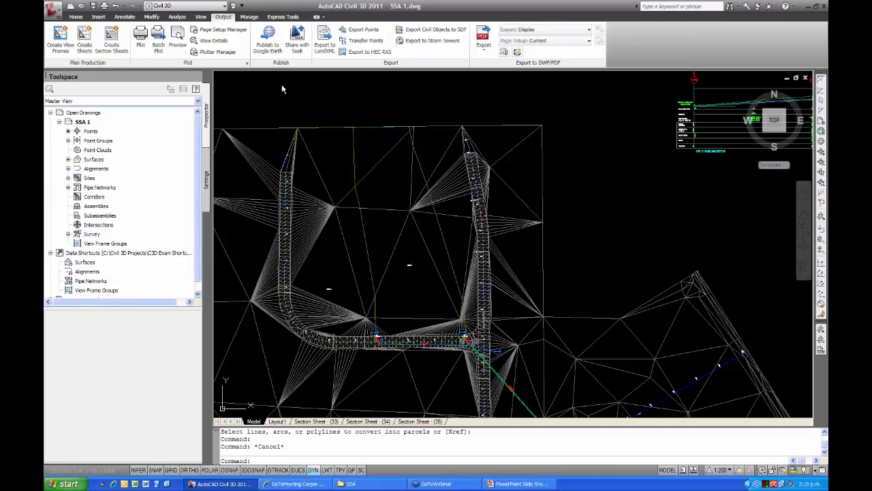
pyautogui.click(325, 39)
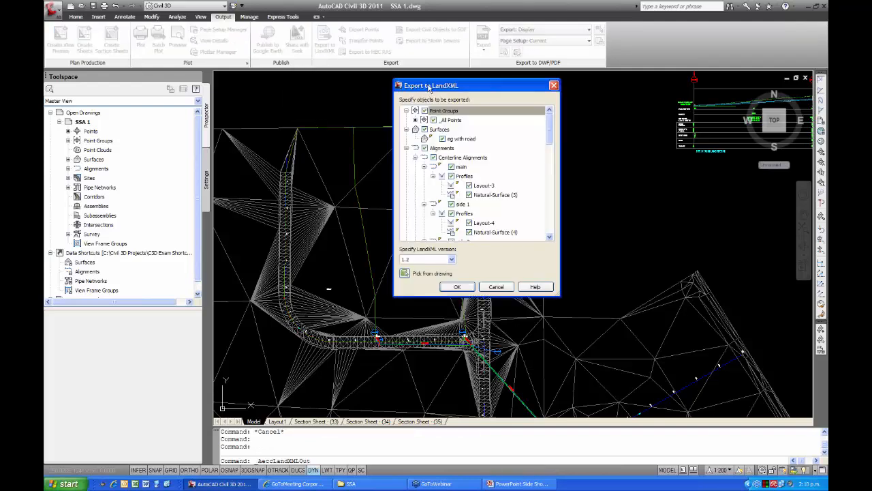
pyautogui.moveTo(428, 91); pyautogui.dragTo(349, 83)
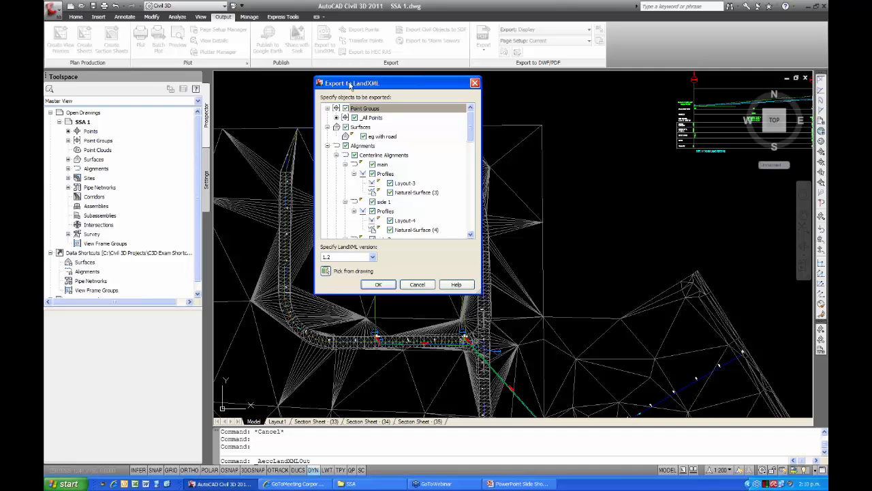
pyautogui.click(470, 127)
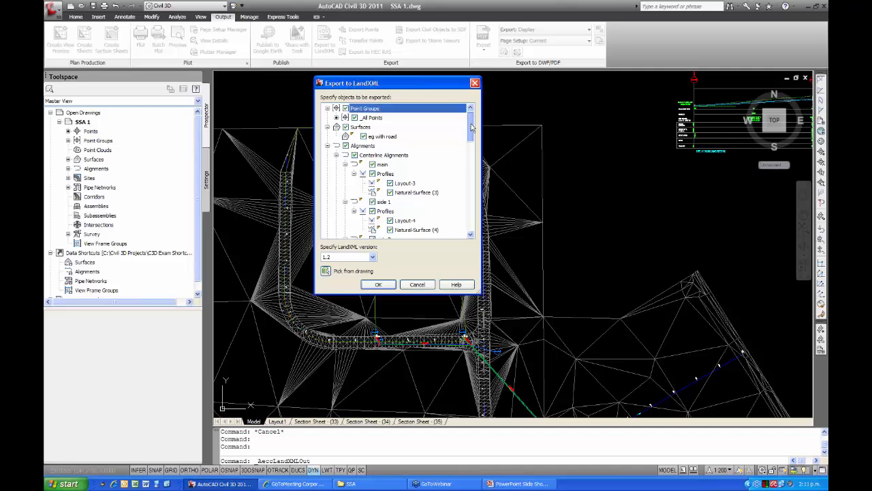
pyautogui.moveTo(470, 126)
pyautogui.mouseDown()
pyautogui.moveTo(476, 216)
pyautogui.moveTo(476, 117)
pyautogui.mouseUp()
pyautogui.click(385, 284)
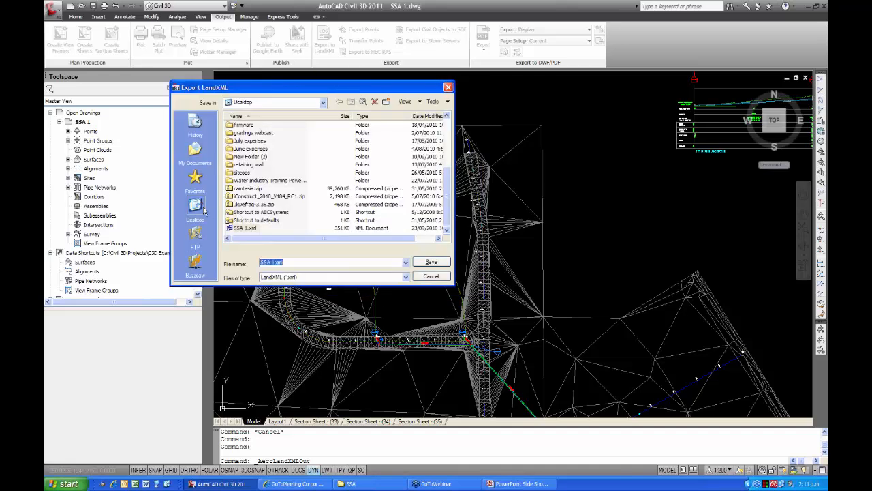
# Save the LandXML export on the Desktop under the file name SSA 2.xml.
pyautogui.click(273, 262)
pyautogui.press('BackSpace')
pyautogui.press('BackSpace')
pyautogui.write('2')
pyautogui.click(418, 263)
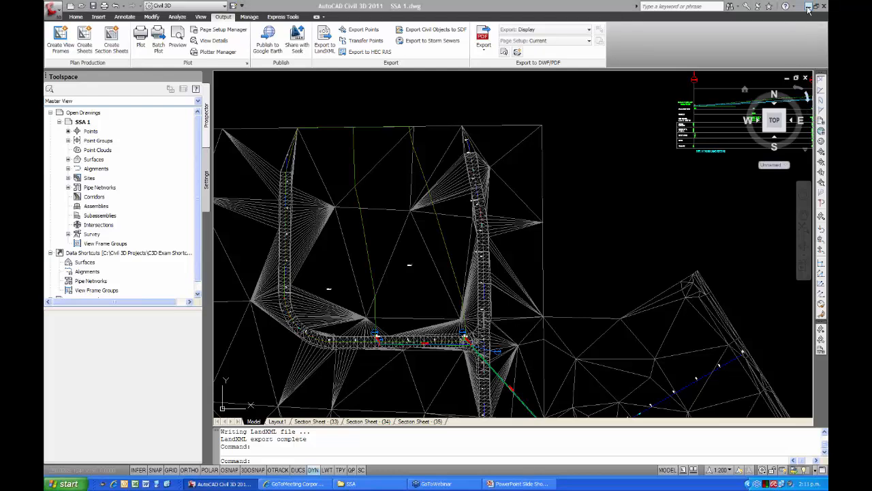
# Launch Autodesk Storm and Sanitary Analysis 2011 from the desktop, bring it to the front and enlarge its window.
pyautogui.click(169, 485)
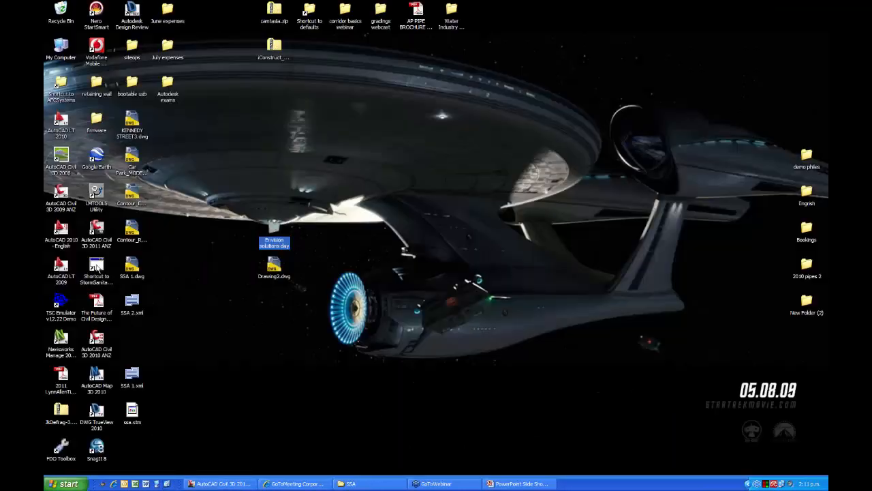
pyautogui.doubleClick(97, 266)
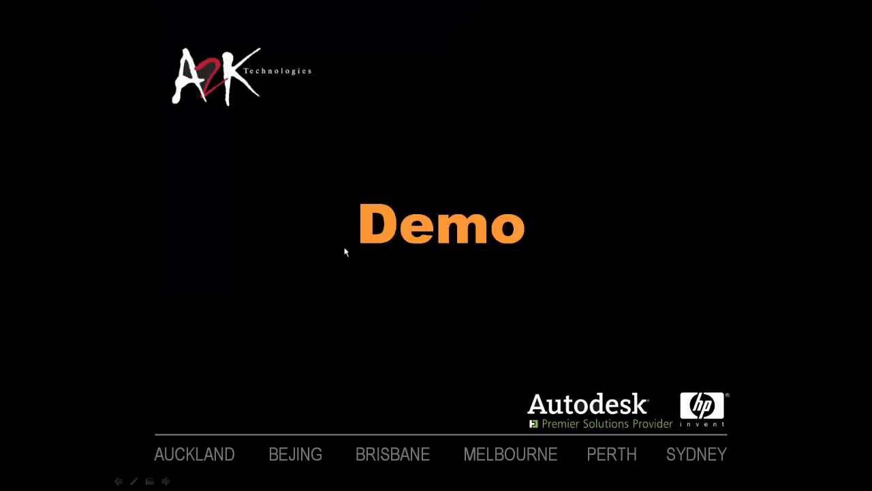
pyautogui.hotkey('alt', 'Tab')
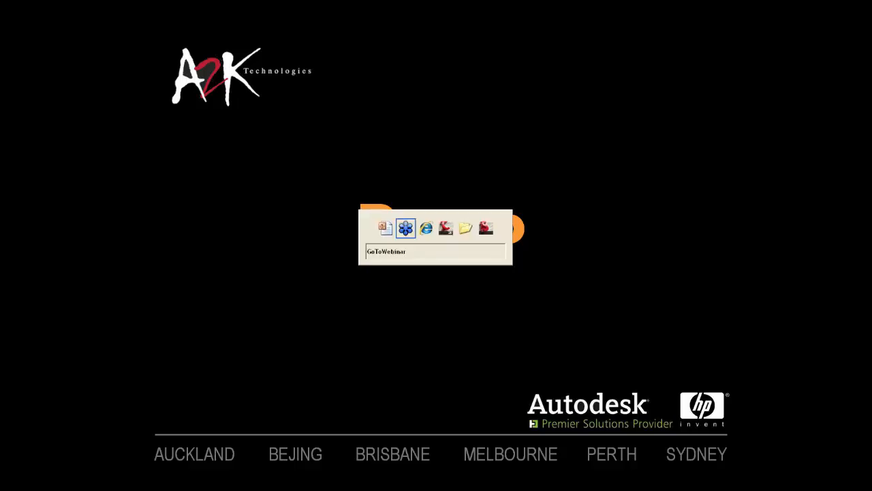
pyautogui.hotkey('alt', 'Tab')
pyautogui.hotkey('alt', 'Tab')
pyautogui.hotkey('alt', 'Tab')
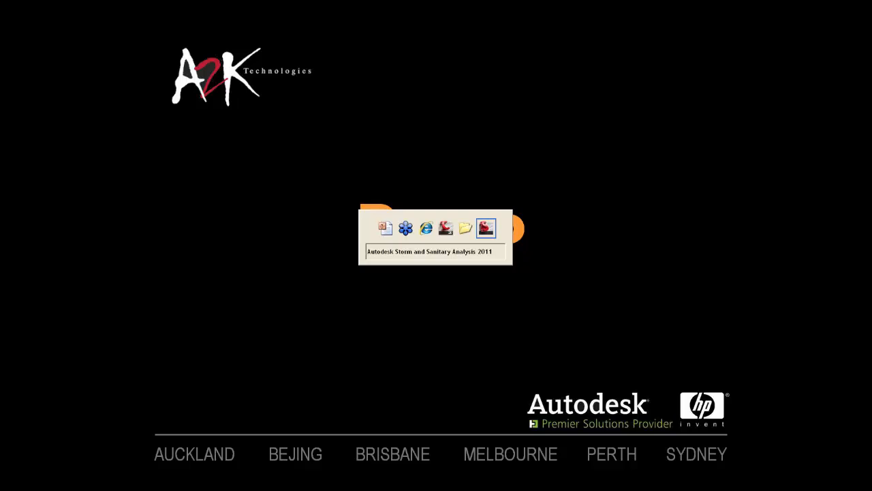
pyautogui.hotkey('alt', 'Tab')
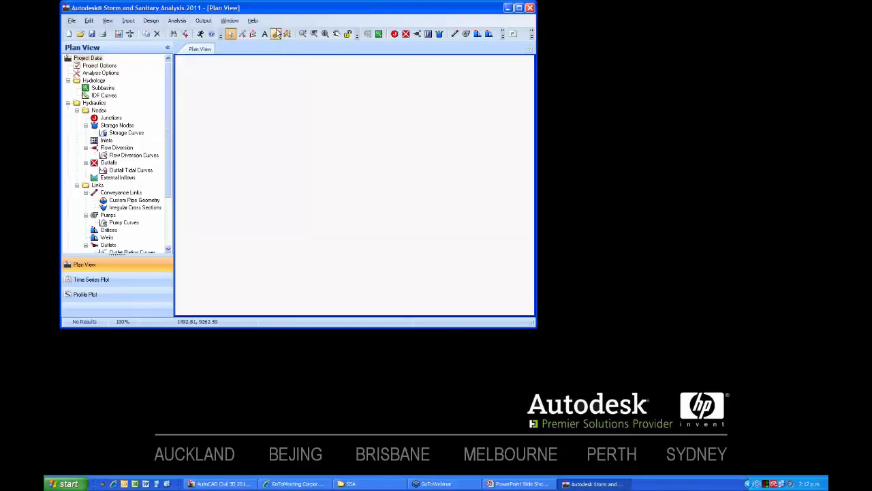
pyautogui.moveTo(279, 10); pyautogui.dragTo(324, 41)
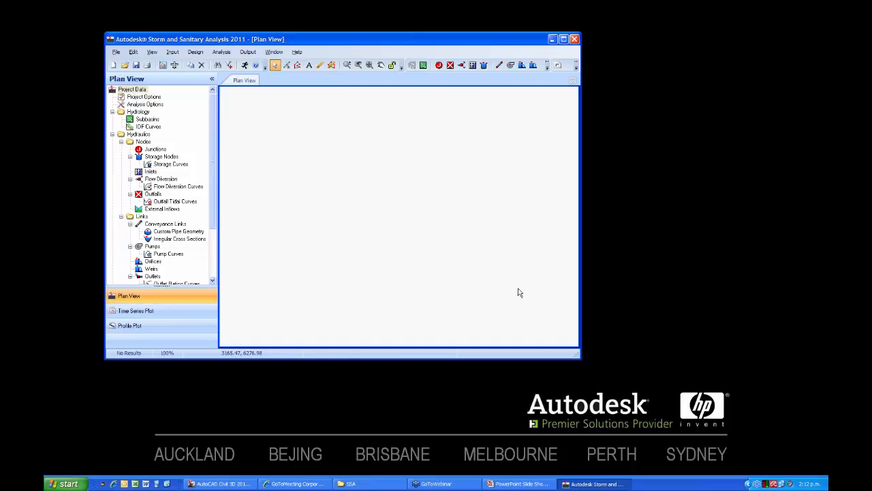
pyautogui.moveTo(576, 356); pyautogui.dragTo(683, 442)
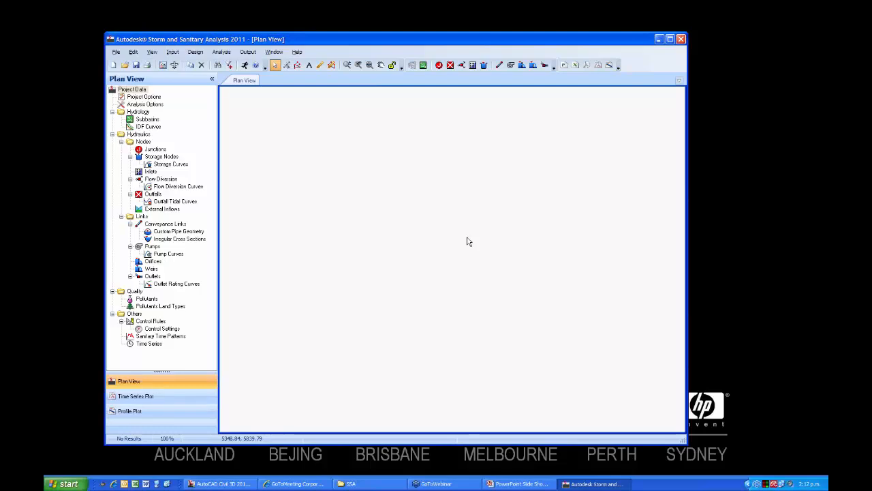
# Import the LandXML file SSA 2.xml from the Desktop into the empty plan view.
pyautogui.click(115, 52)
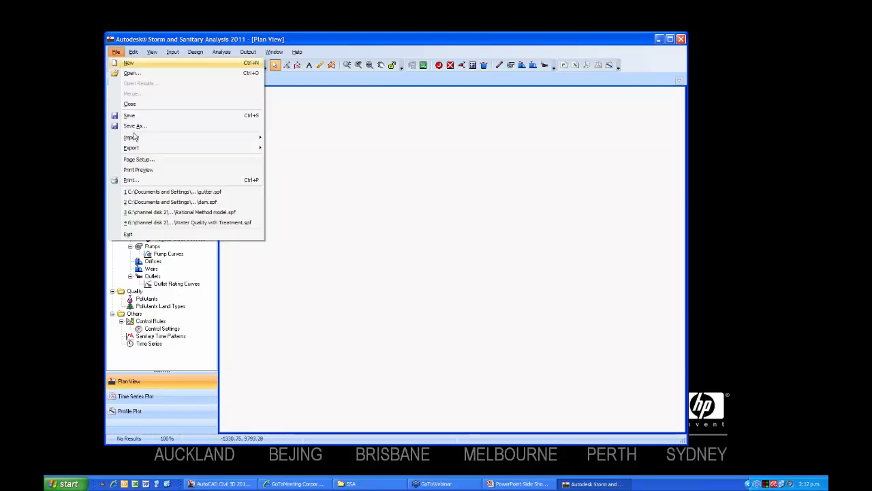
pyautogui.moveTo(134, 137)
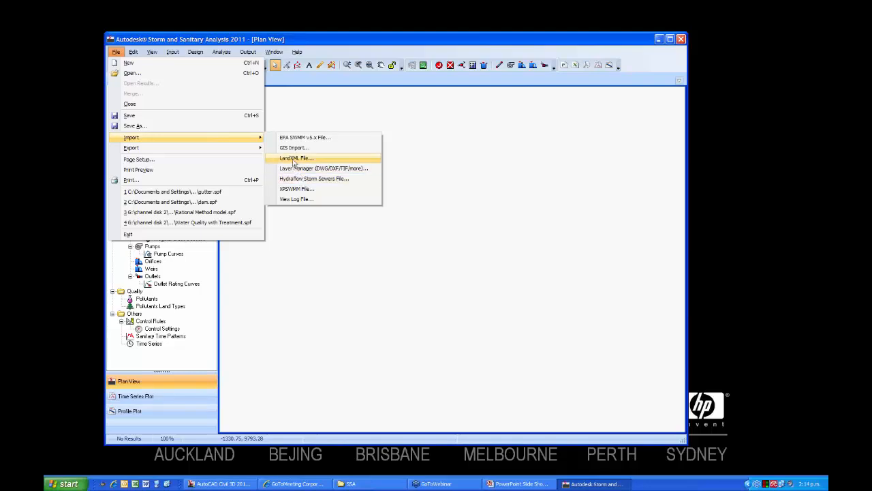
pyautogui.click(293, 159)
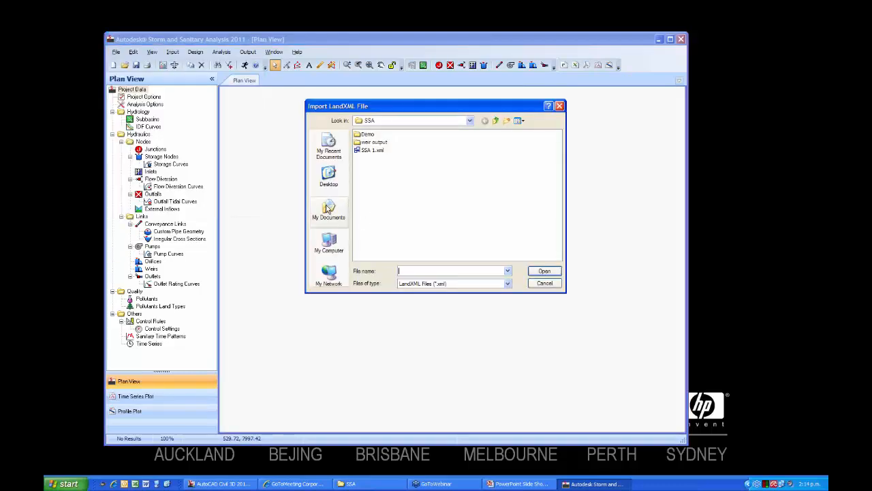
pyautogui.click(328, 176)
pyautogui.click(468, 190)
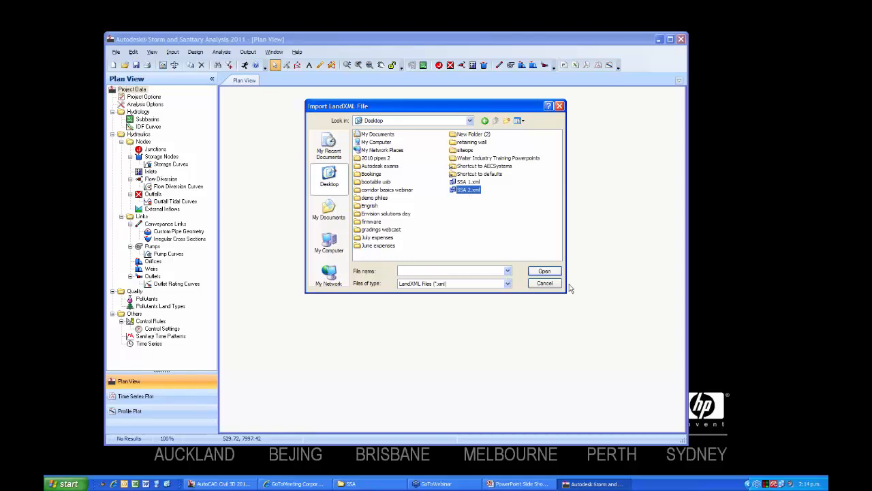
pyautogui.click(549, 272)
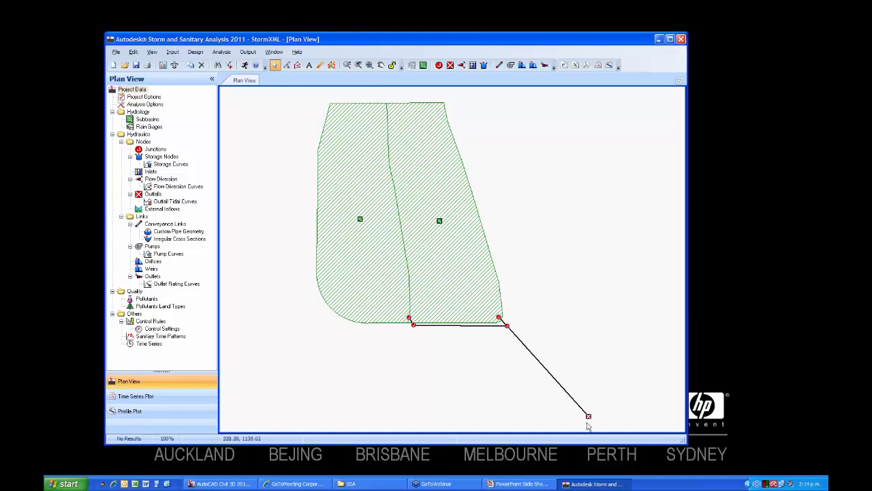
# Open the properties of the horizontal conveyance link stormP28 below the subbasins.
pyautogui.click(469, 329)
pyautogui.doubleClick(469, 330)
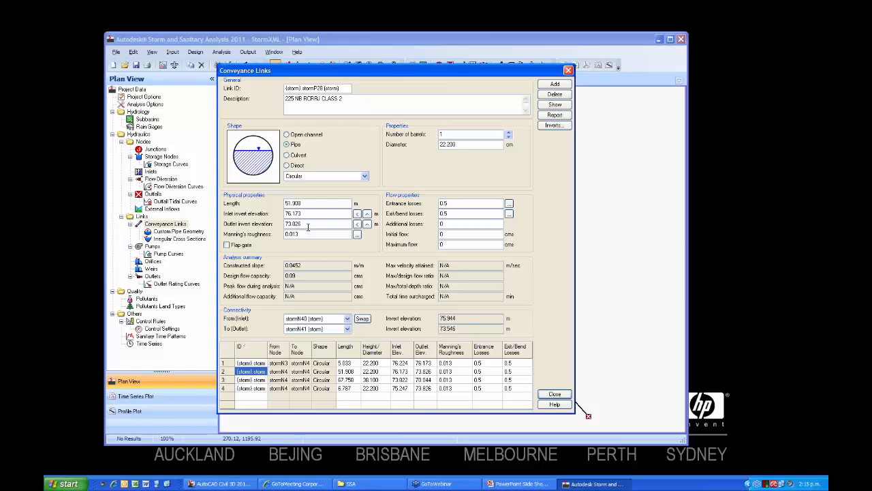
# Try the open channel type for link stormP28 with the Triangular and Rectangular shapes.
pyautogui.click(288, 136)
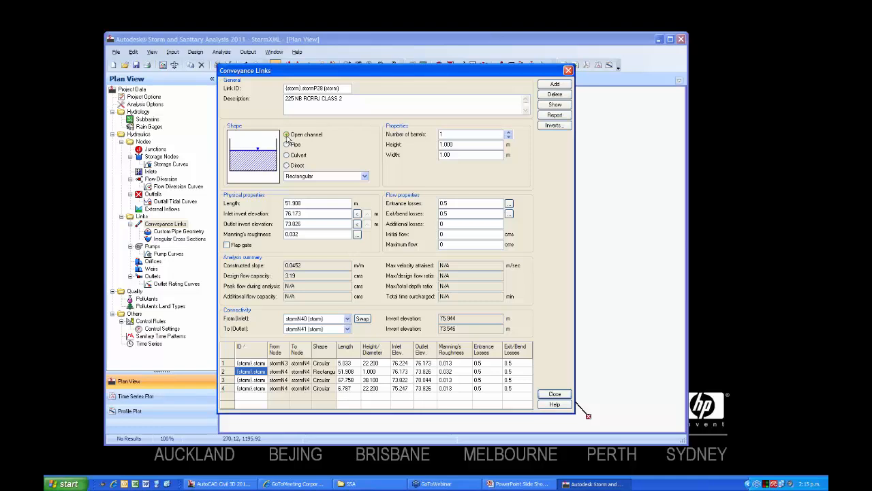
pyautogui.click(364, 176)
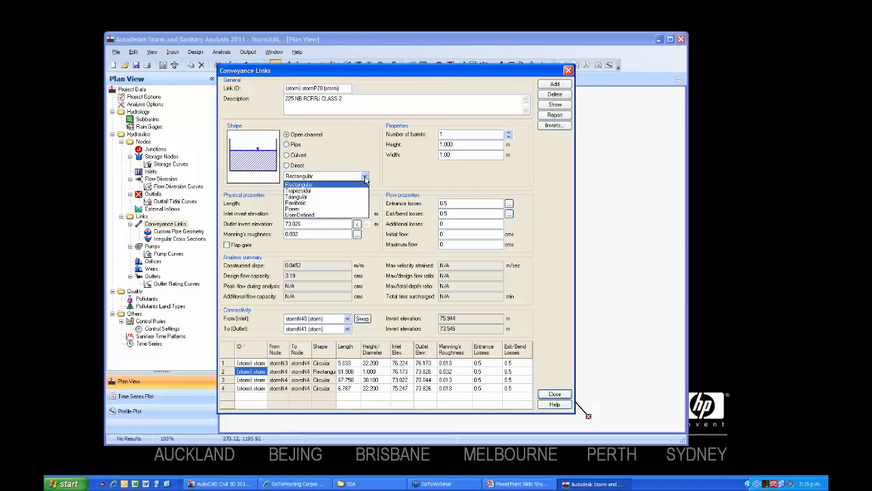
pyautogui.click(334, 198)
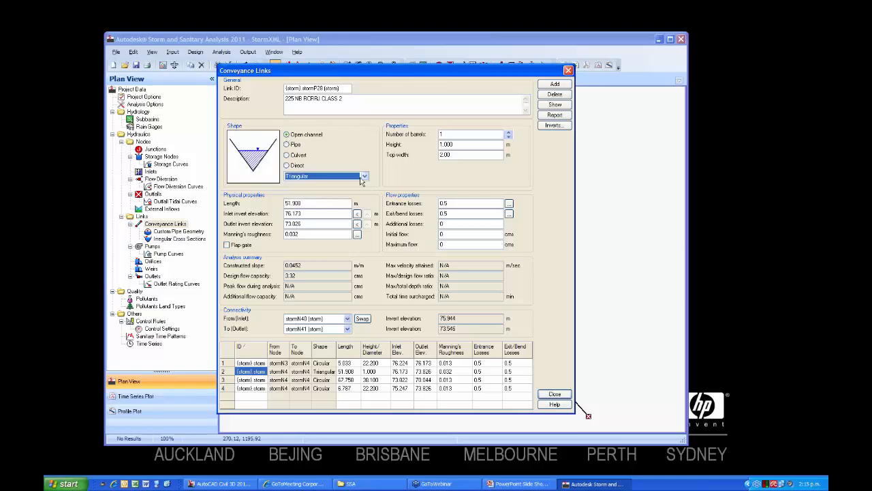
pyautogui.click(365, 176)
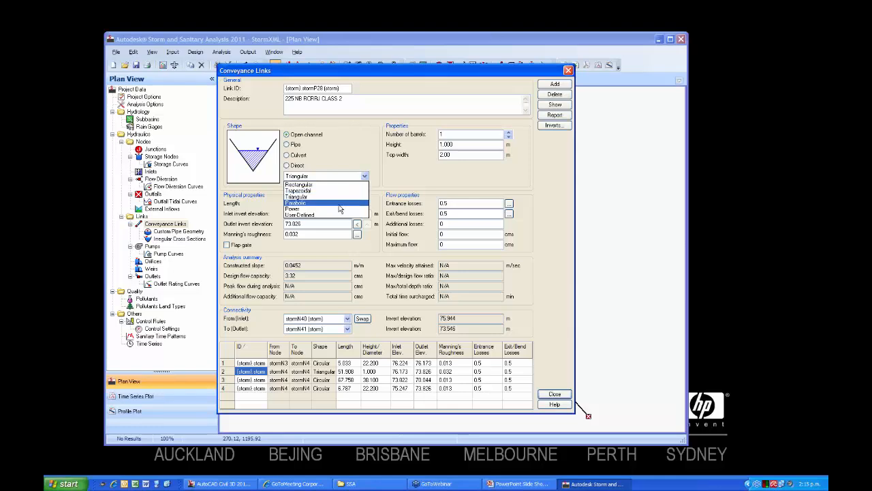
pyautogui.click(306, 184)
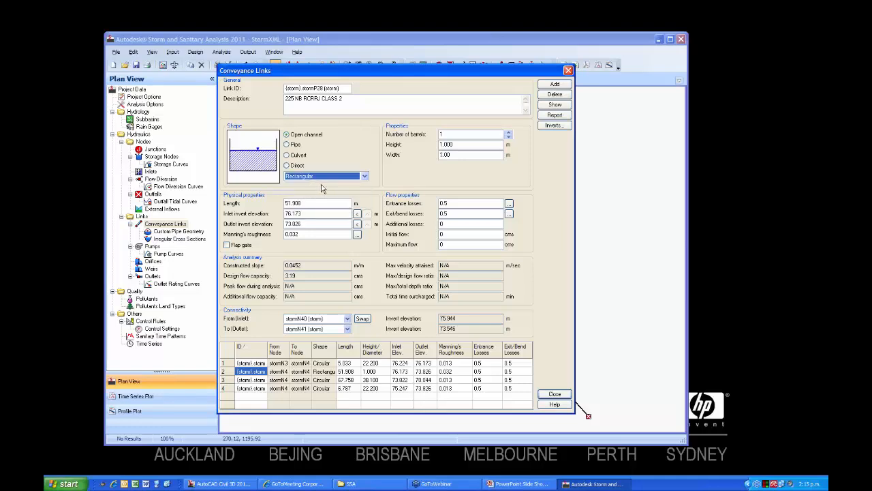
# Switch the link to the pipe type and try the Rectangular & Triangular and Basket Handle shapes.
pyautogui.click(286, 144)
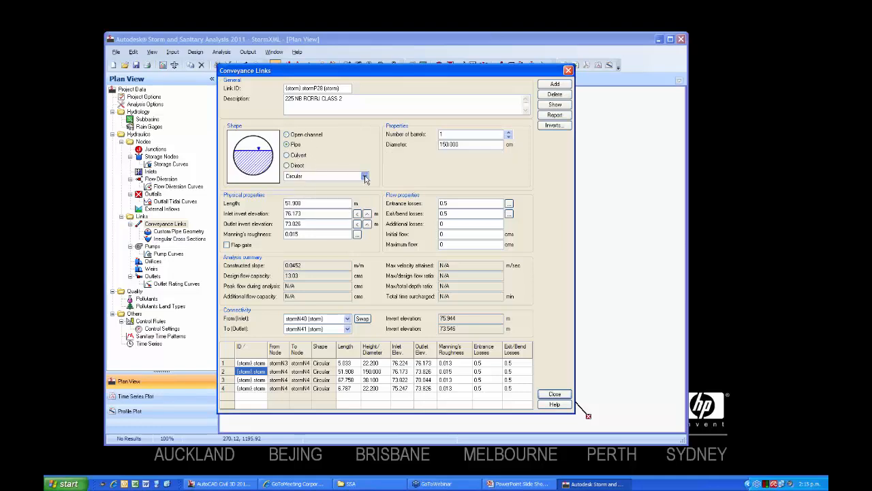
pyautogui.click(366, 178)
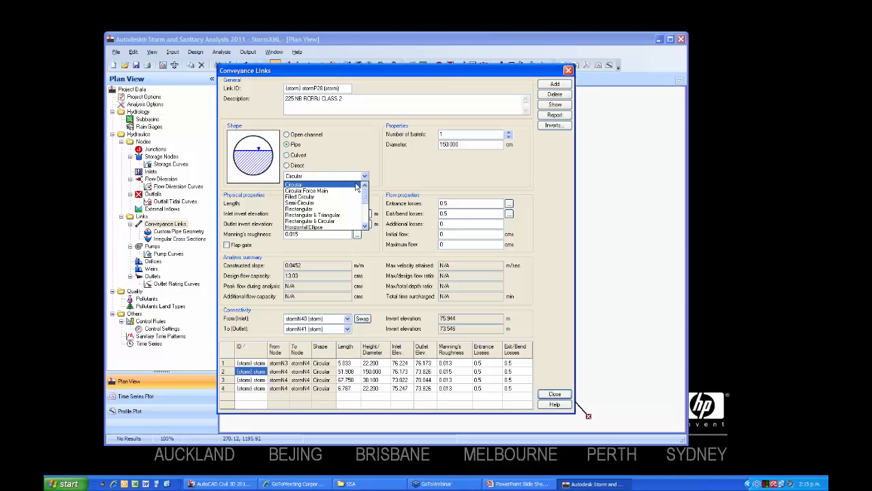
pyautogui.click(333, 215)
pyautogui.click(365, 176)
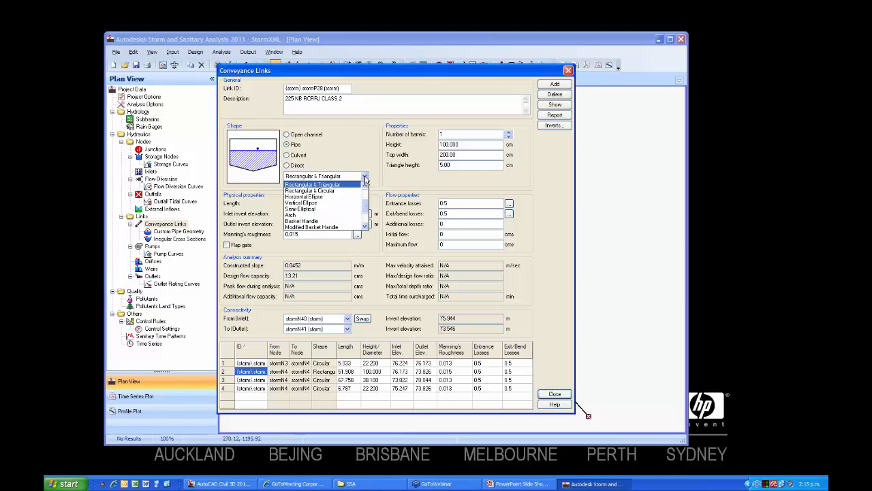
pyautogui.click(334, 221)
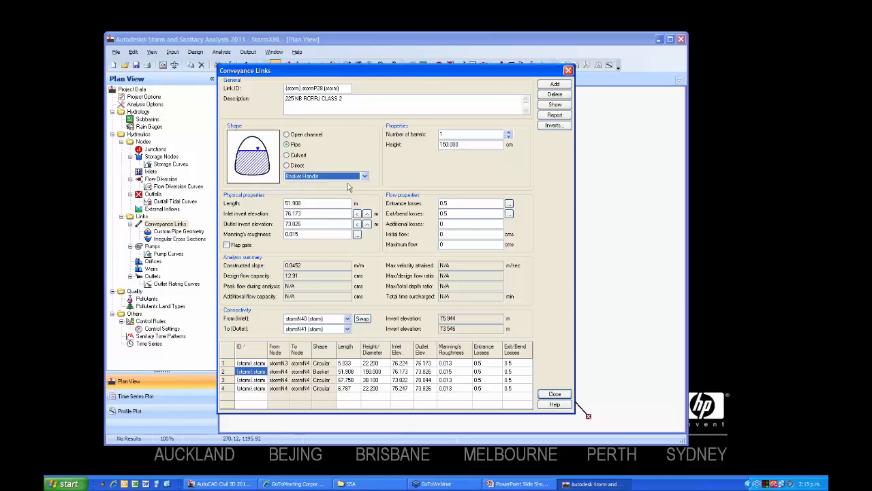
# Set the pipe shape of link stormP28 to Circular with a 22.2 cm diameter and close its properties.
pyautogui.click(364, 177)
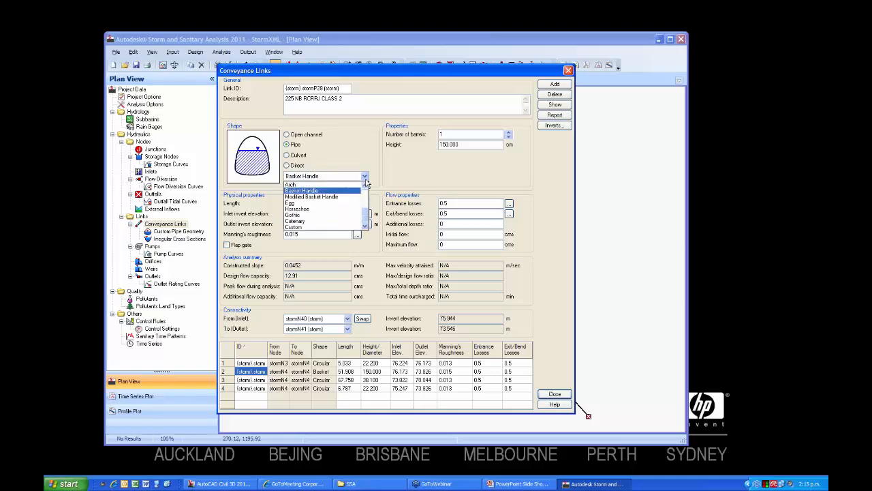
pyautogui.moveTo(366, 212); pyautogui.dragTo(366, 188)
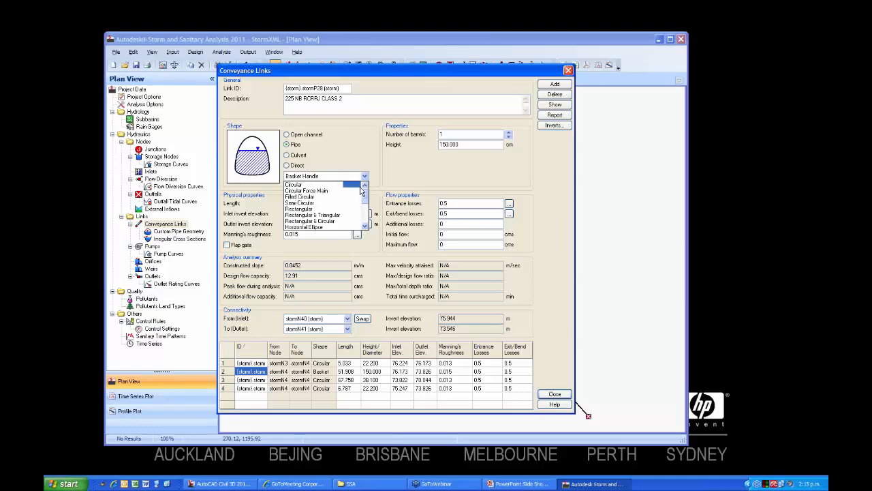
pyautogui.click(317, 186)
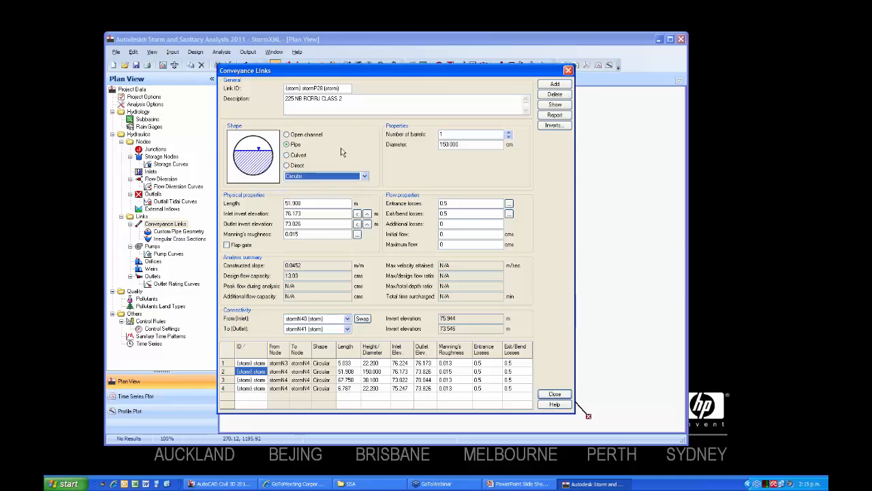
pyautogui.click(468, 146)
pyautogui.moveTo(468, 146); pyautogui.dragTo(440, 145)
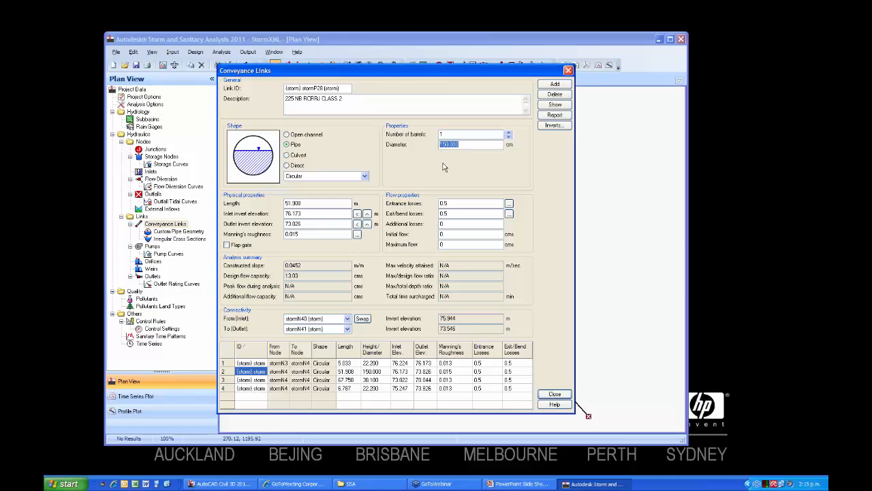
pyautogui.write('22.2')
pyautogui.click(554, 394)
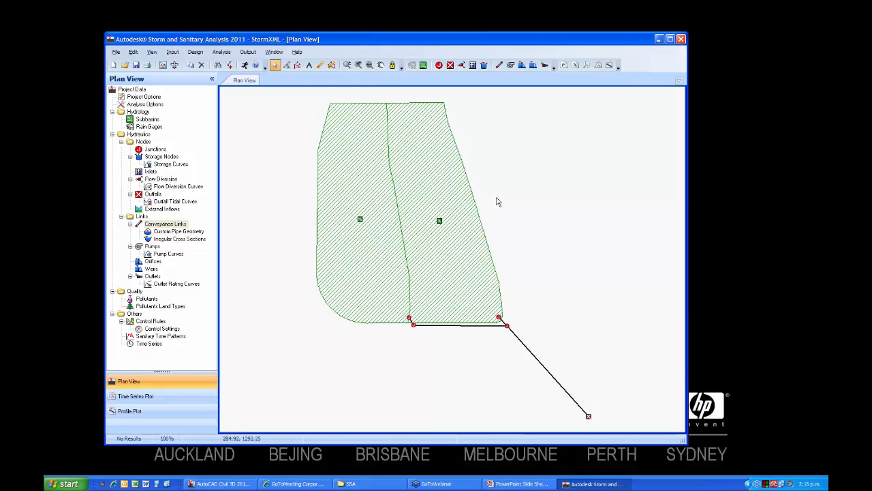
# Open the properties of junction stormN41 and review the records of junctions stormN39, stormN40 and stormN43.
pyautogui.doubleClick(508, 327)
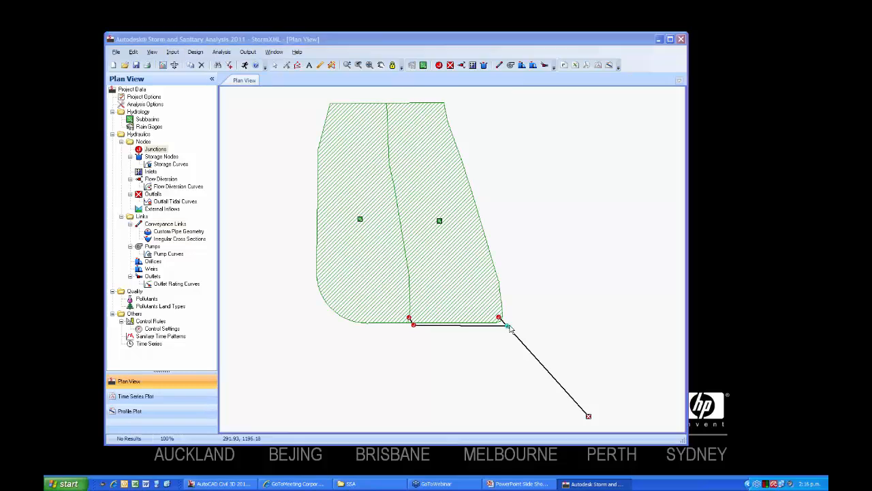
pyautogui.moveTo(381, 137); pyautogui.dragTo(236, 66)
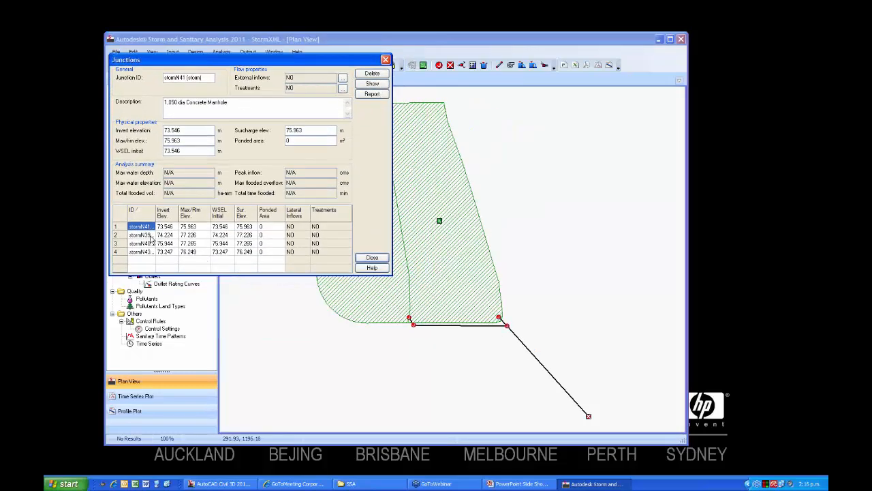
pyautogui.click(203, 235)
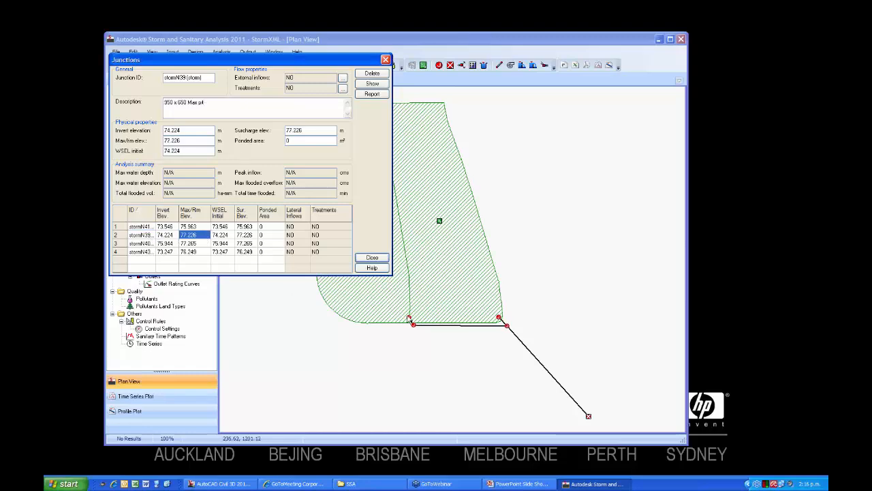
pyautogui.click(201, 247)
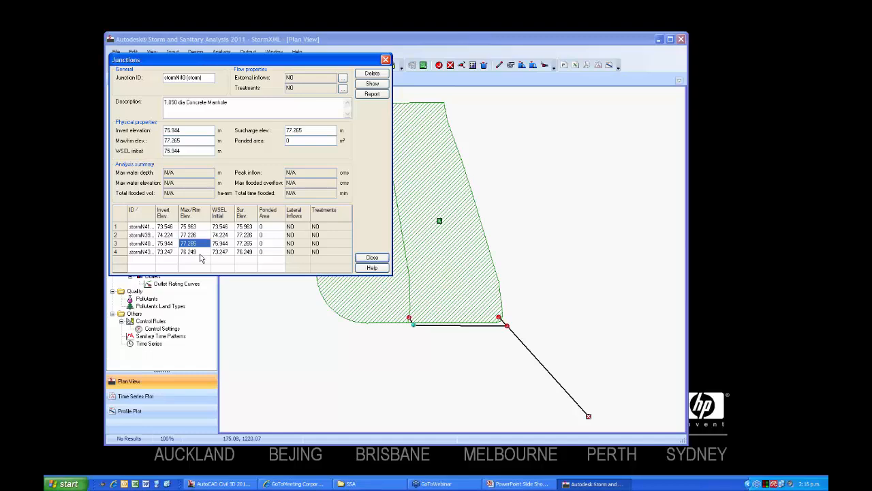
pyautogui.click(201, 253)
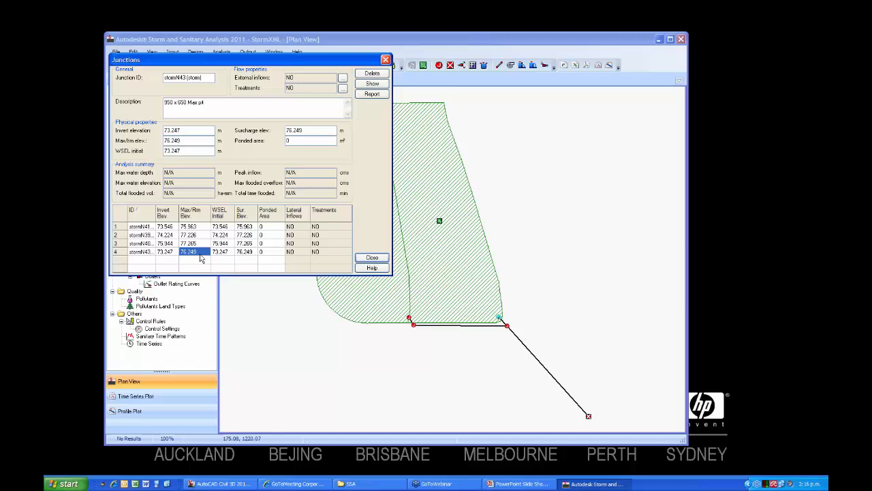
# Locate junction stormN43 and junction stormN41 in the plan view from their table records.
pyautogui.click(372, 83)
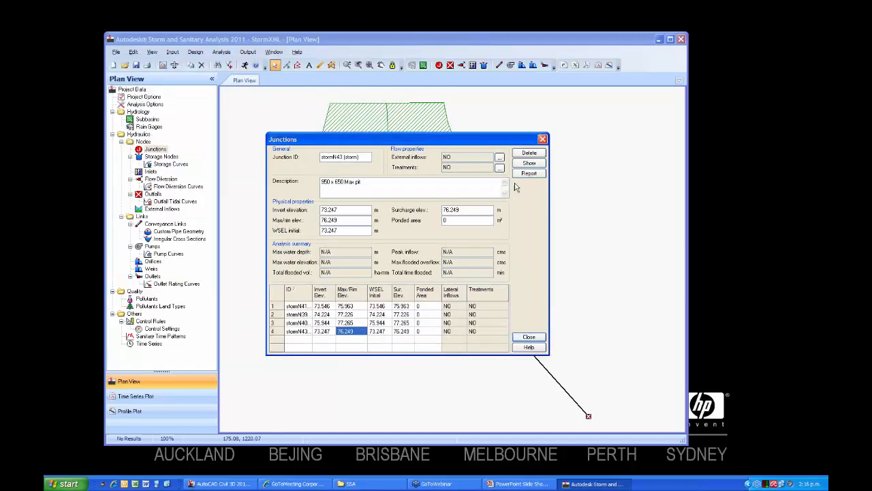
pyautogui.click(296, 306)
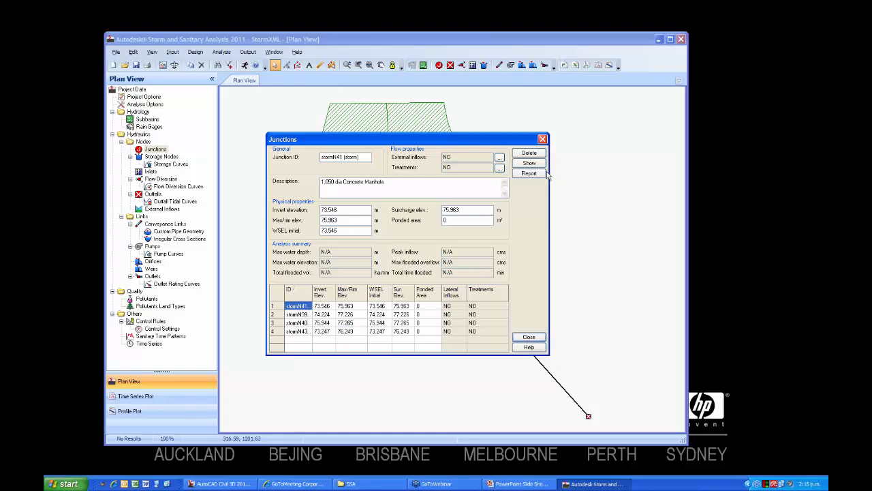
pyautogui.click(538, 165)
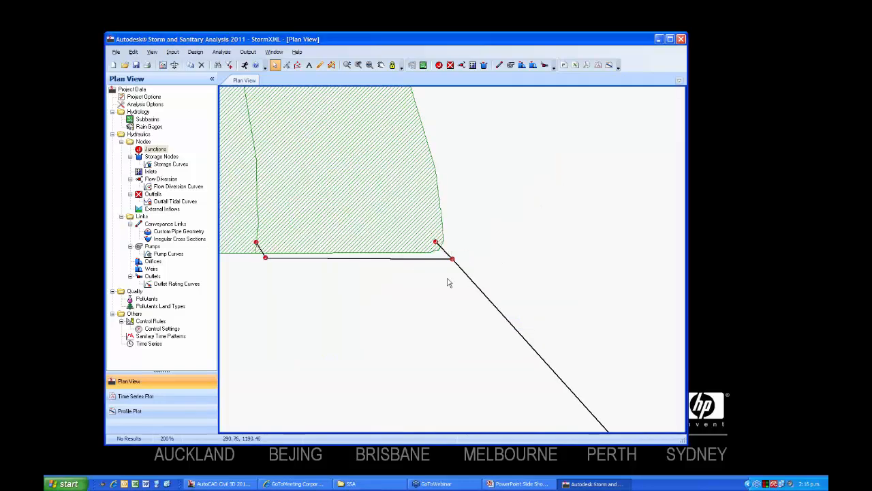
# Check the properties of junction stormN41 again from the plan and close them.
pyautogui.doubleClick(453, 259)
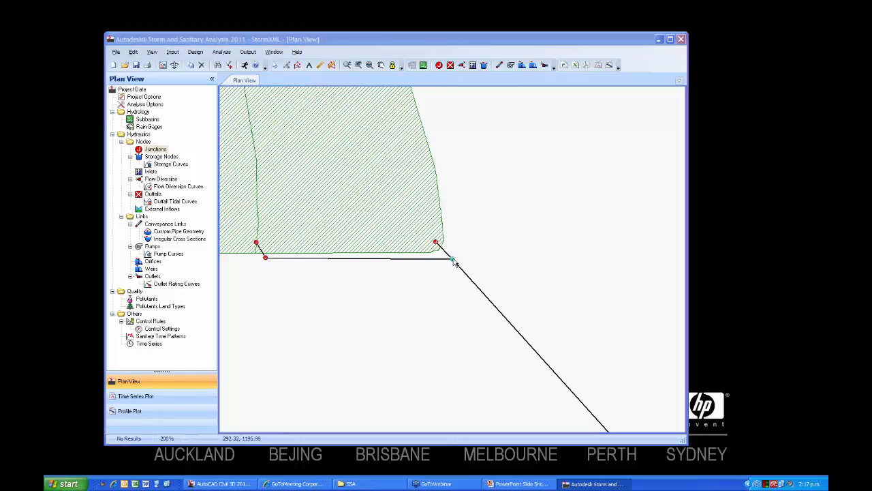
pyautogui.moveTo(406, 145); pyautogui.dragTo(402, 125)
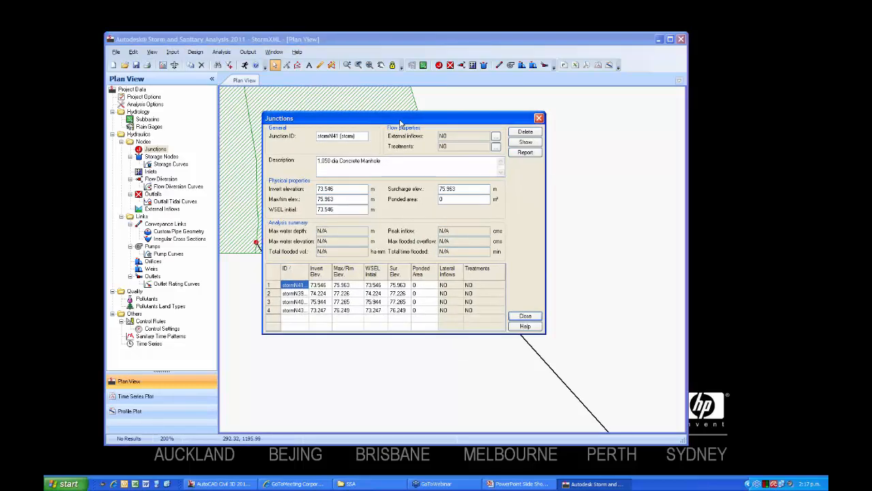
pyautogui.click(525, 316)
# Connect the western subbasin {Site 1}.L : 1 to junction stormN39 as its downstream node.
pyautogui.scroll(-1, 385, 300)
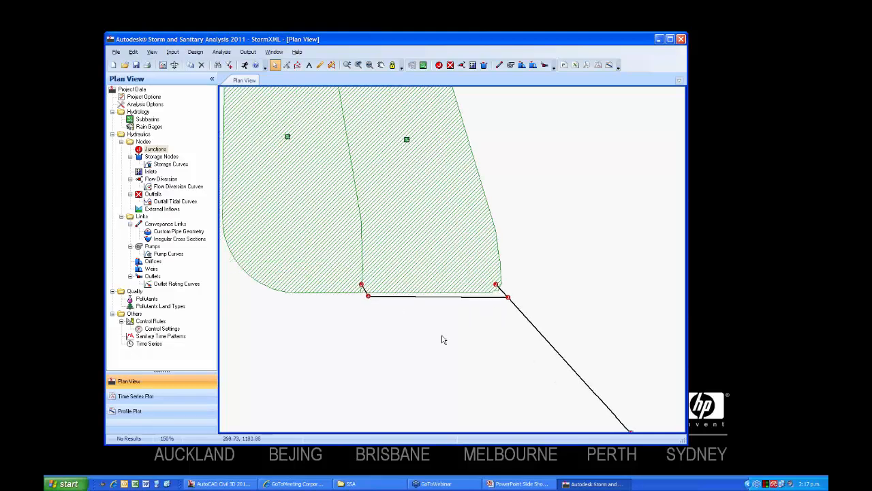
pyautogui.moveTo(435, 346); pyautogui.dragTo(441, 389, button='middle')
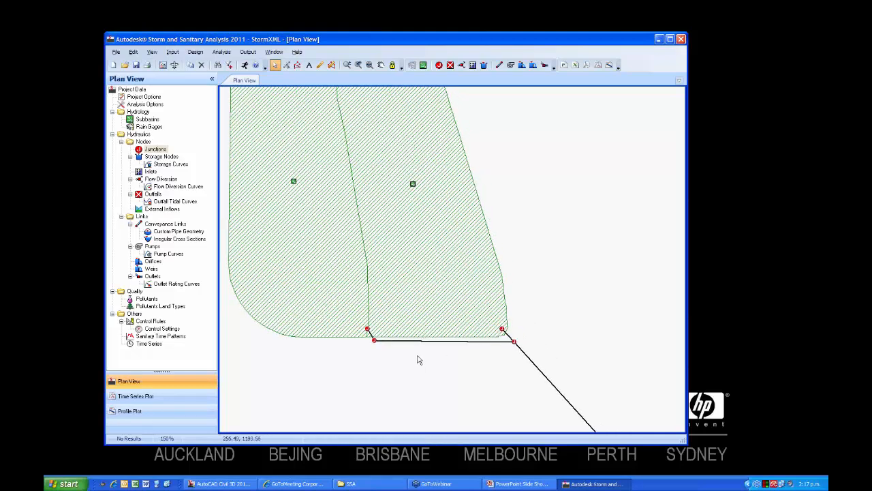
pyautogui.scroll(-1, 407, 367)
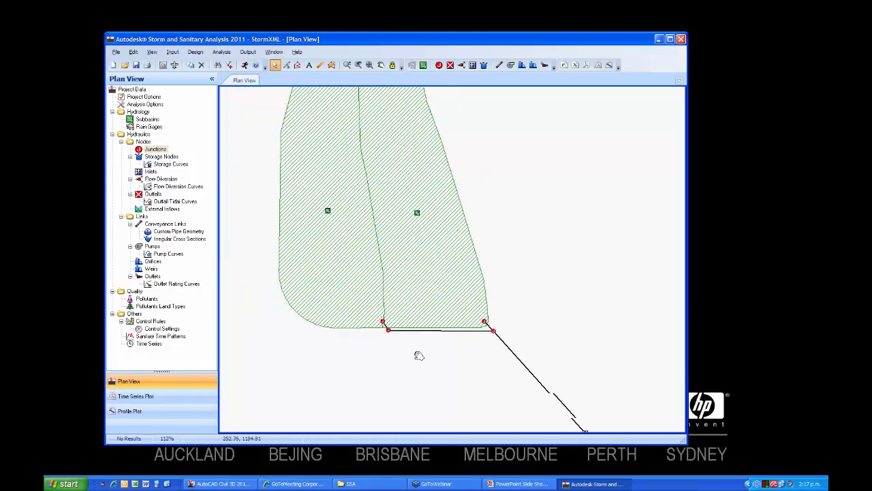
pyautogui.rightClick(327, 206)
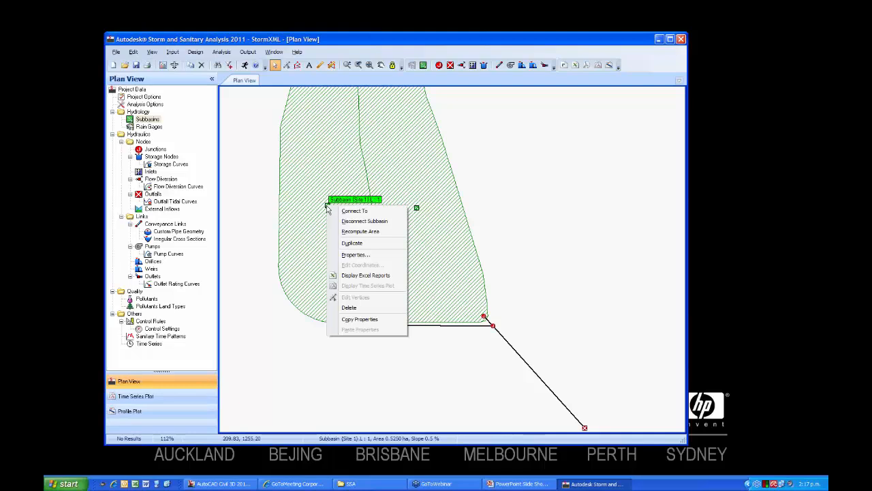
pyautogui.click(351, 211)
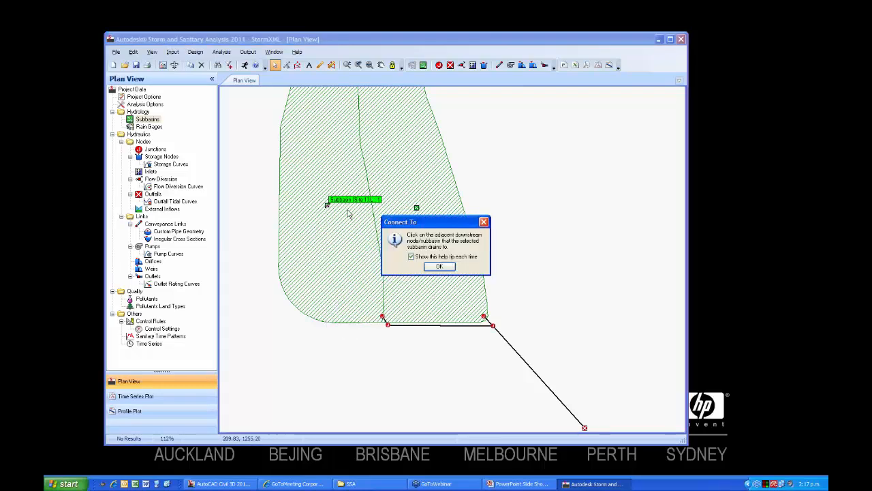
pyautogui.click(430, 266)
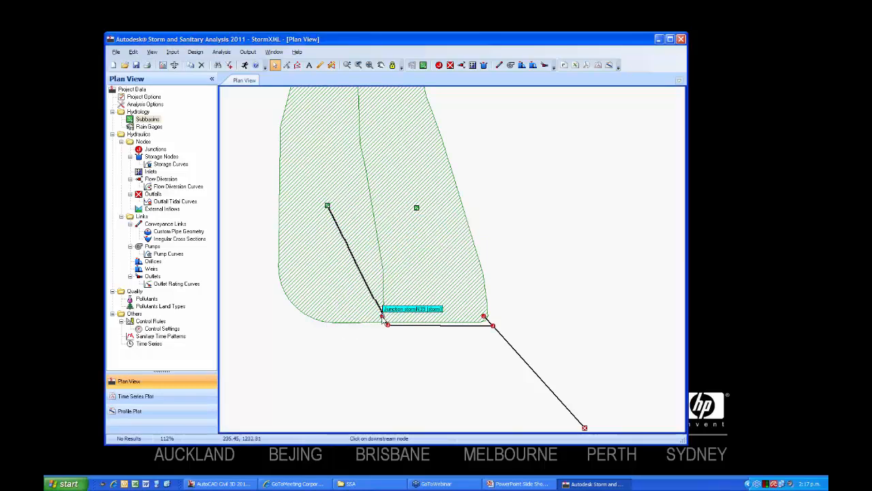
pyautogui.click(383, 318)
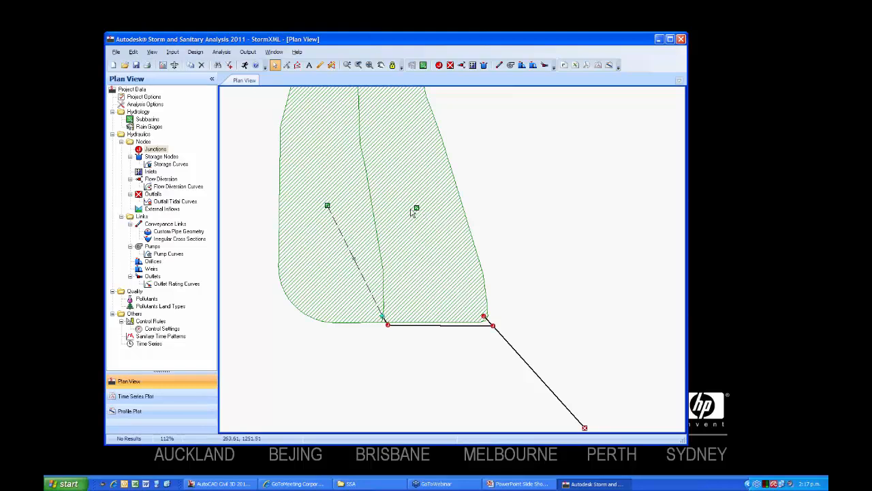
# Connect the eastern subbasin {Site 1}.L : 2 to junction stormN43 as its downstream node.
pyautogui.rightClick(415, 209)
pyautogui.click(447, 212)
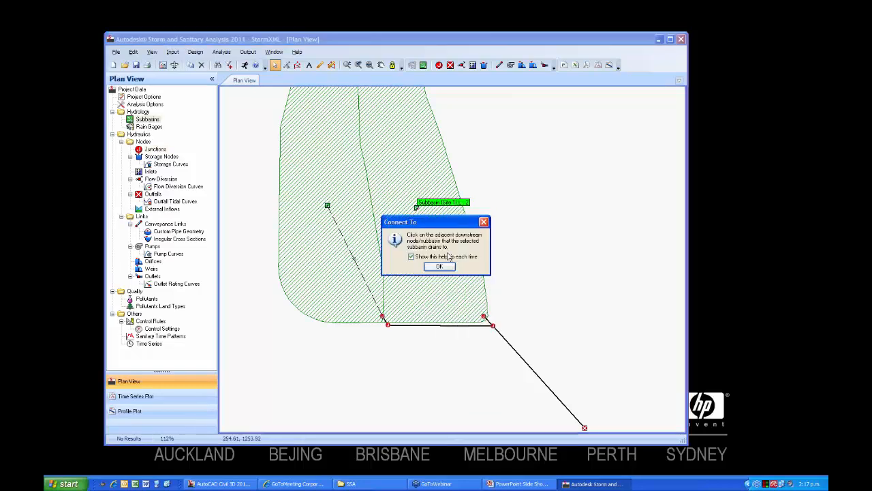
pyautogui.click(439, 266)
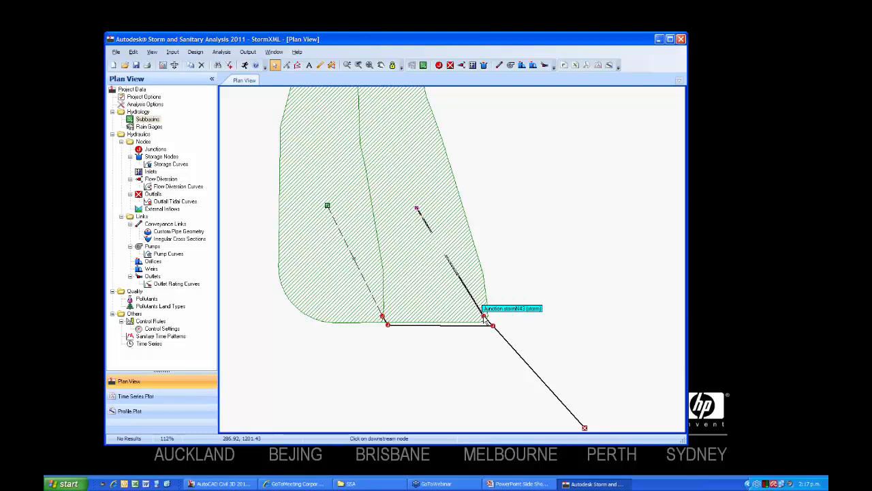
pyautogui.click(484, 317)
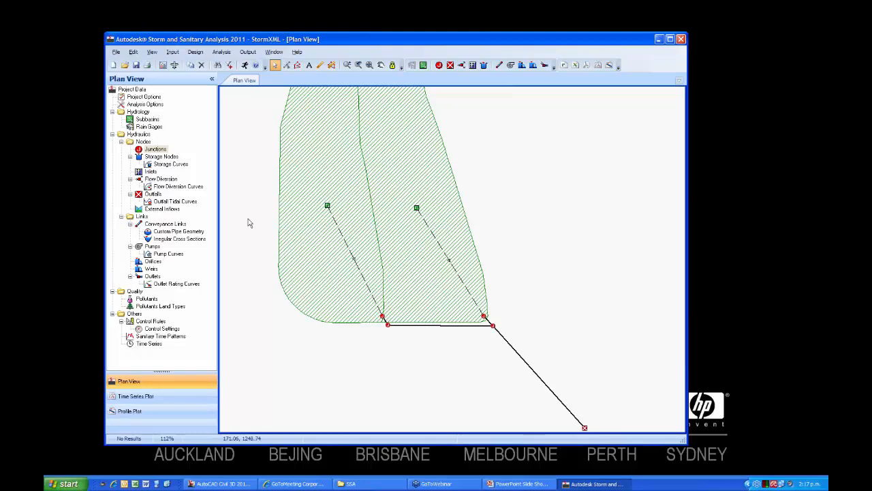
# Open the project options and choose CMS as the flow units.
pyautogui.click(173, 51)
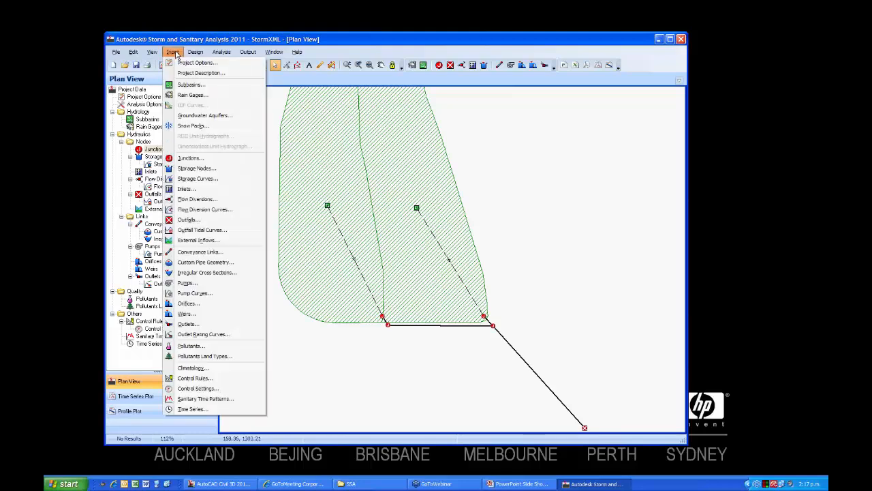
pyautogui.click(197, 62)
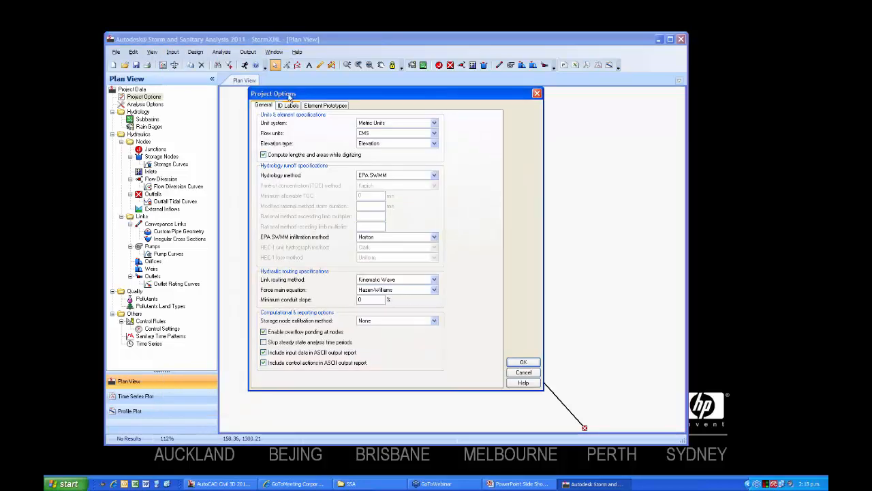
pyautogui.moveTo(291, 96); pyautogui.dragTo(240, 71)
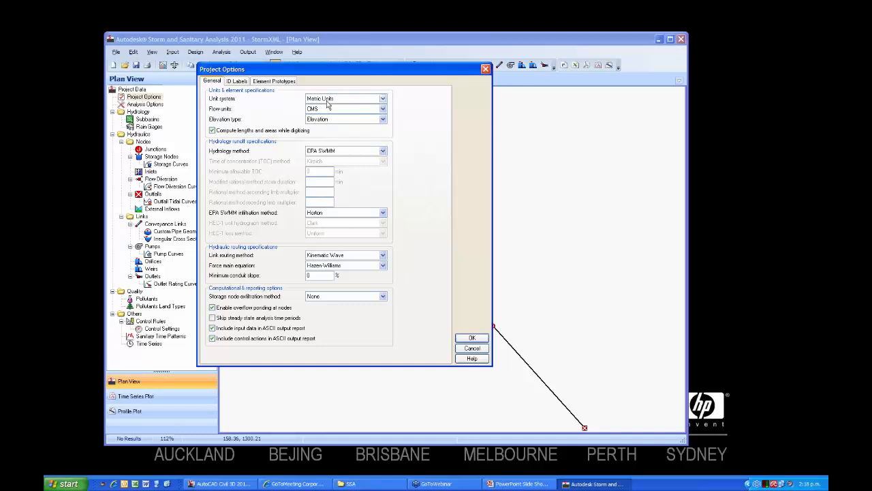
pyautogui.click(383, 109)
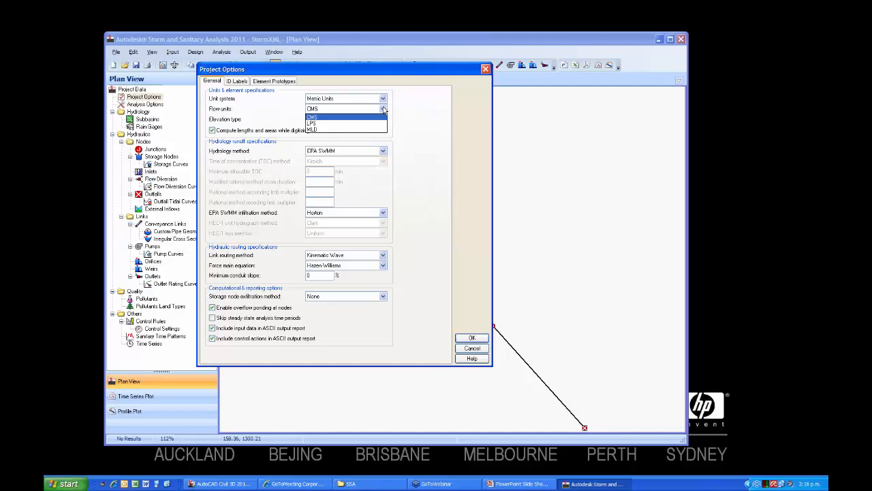
pyautogui.click(312, 119)
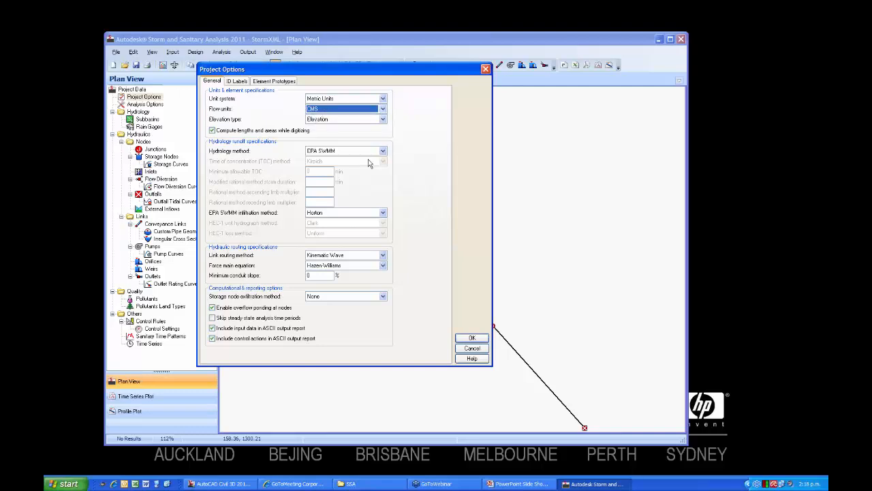
# Set the hydrology method to Rational and the time of concentration method to SCS TR-55.
pyautogui.click(383, 150)
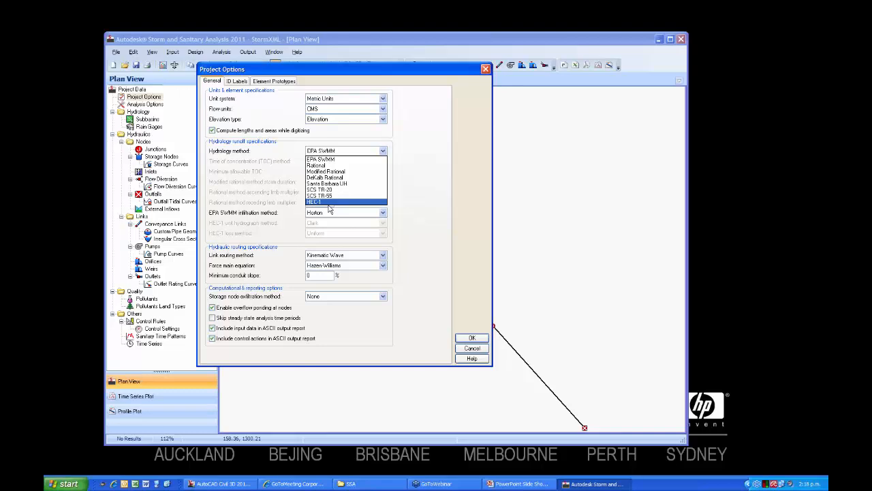
pyautogui.click(355, 165)
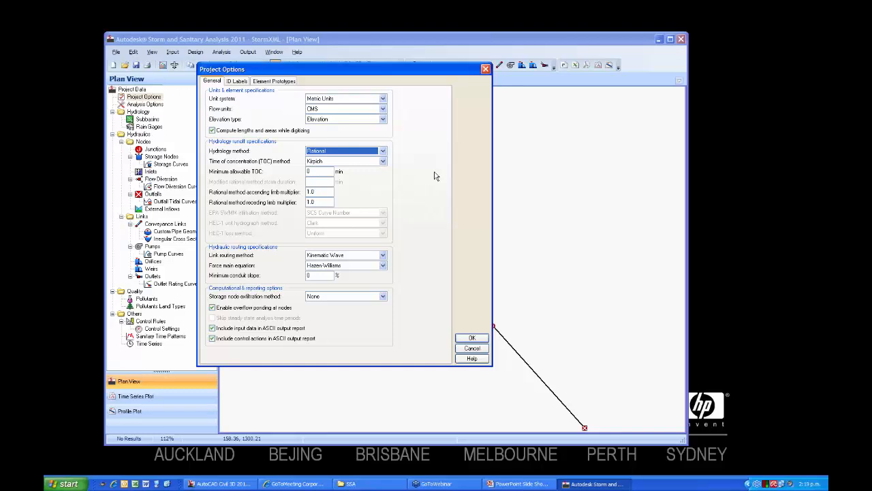
pyautogui.click(383, 162)
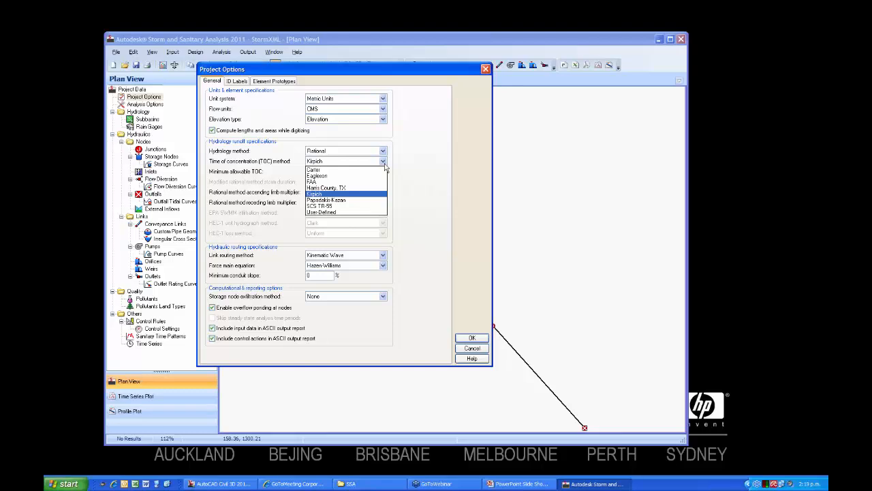
pyautogui.click(366, 206)
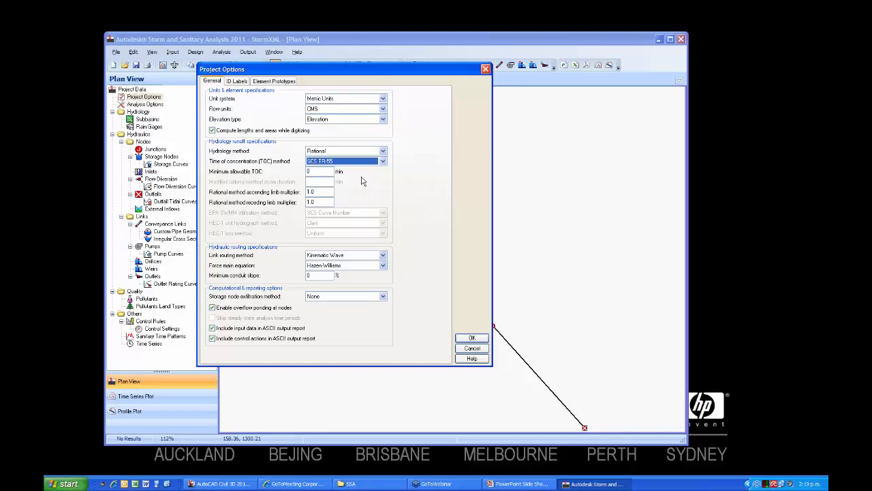
# Choose Kinematic Wave link routing and the Hazen-Williams force main equation, and accept the project options.
pyautogui.click(384, 256)
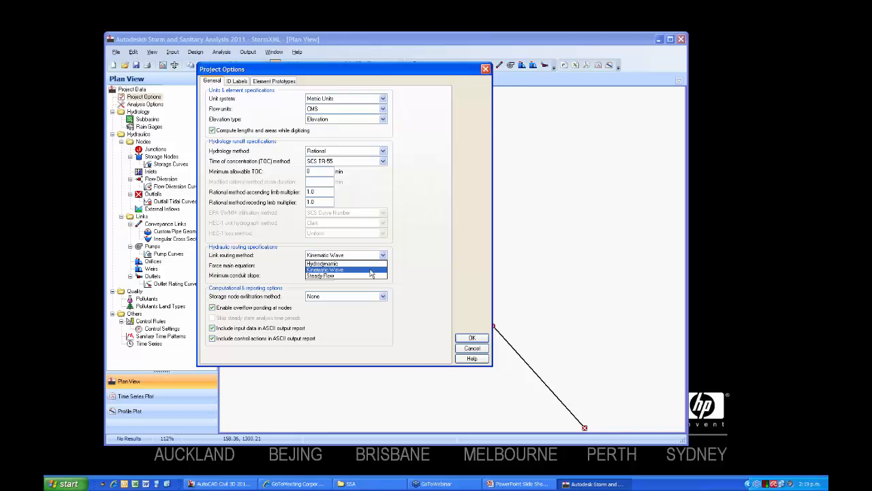
pyautogui.click(371, 270)
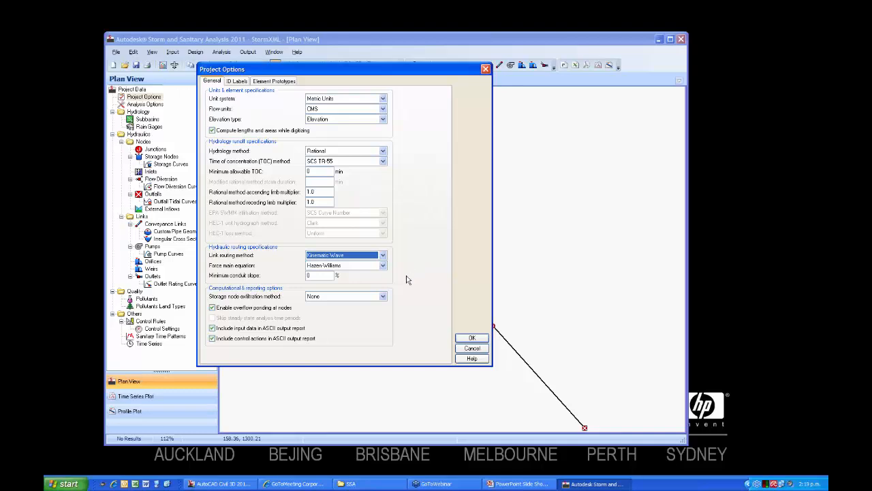
pyautogui.click(383, 266)
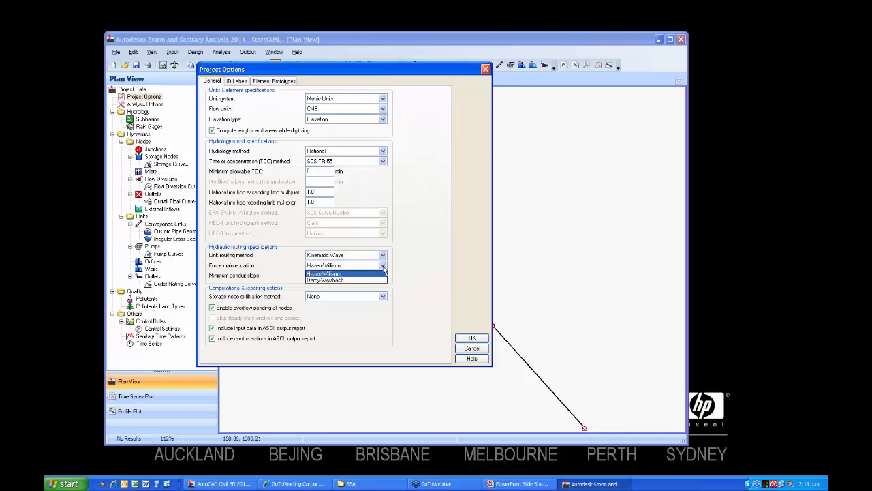
pyautogui.click(347, 274)
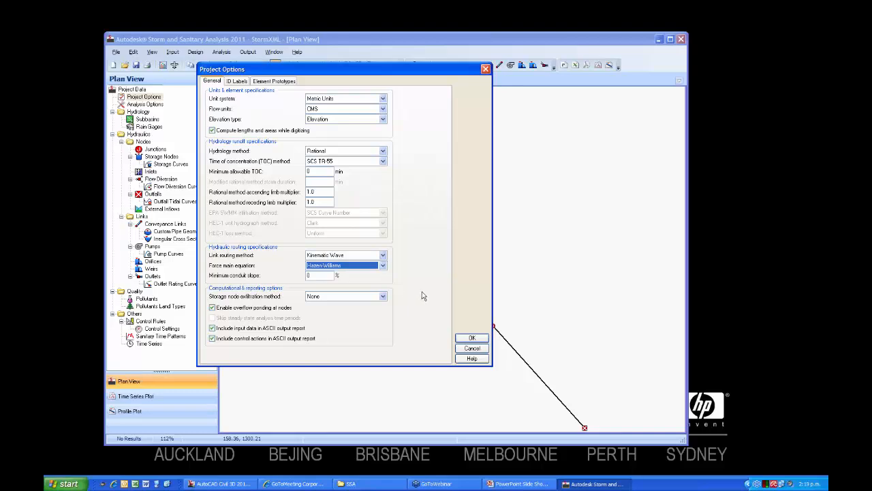
pyautogui.click(470, 339)
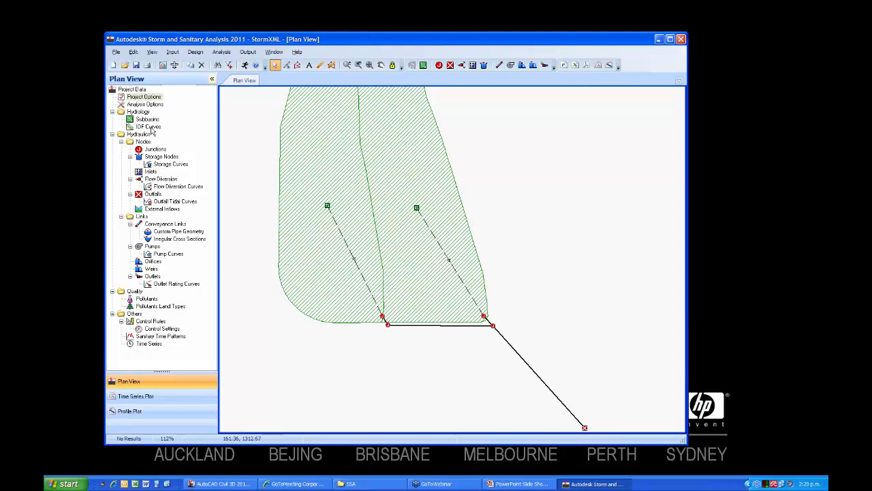
# Open the project's IDF curves and load the Default.idf curve file for IDF-1.
pyautogui.doubleClick(152, 128)
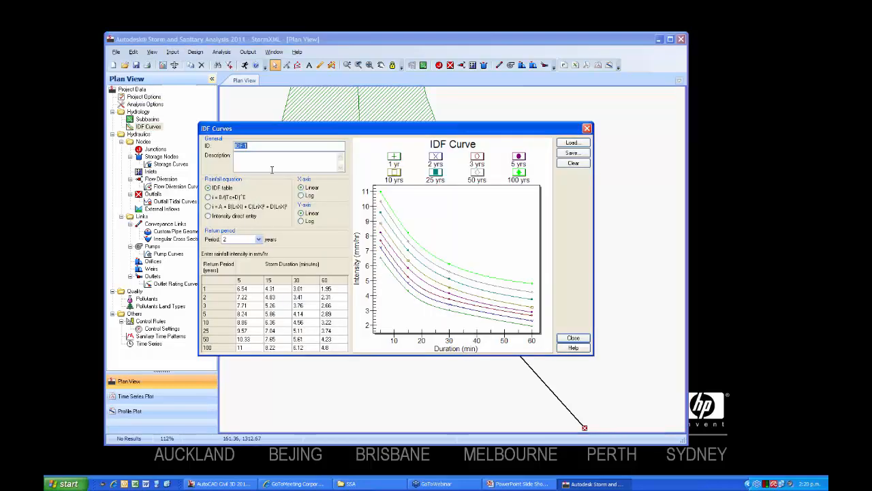
pyautogui.moveTo(302, 129); pyautogui.dragTo(300, 101)
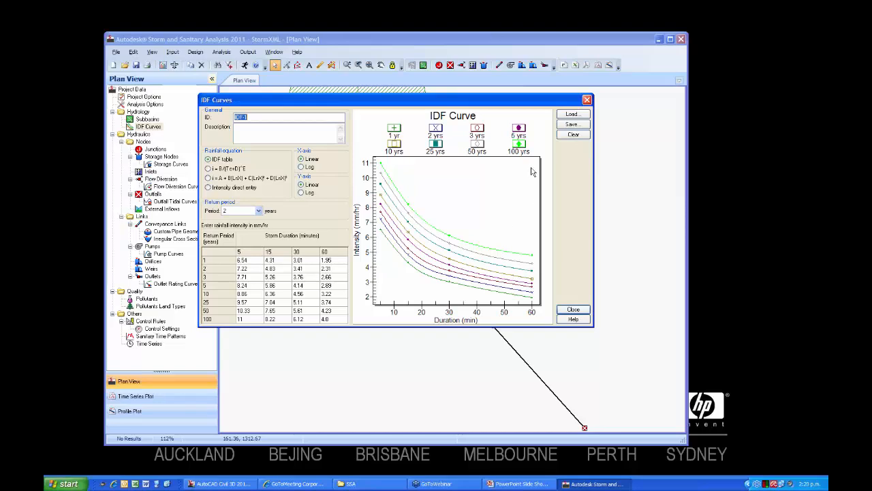
pyautogui.click(571, 115)
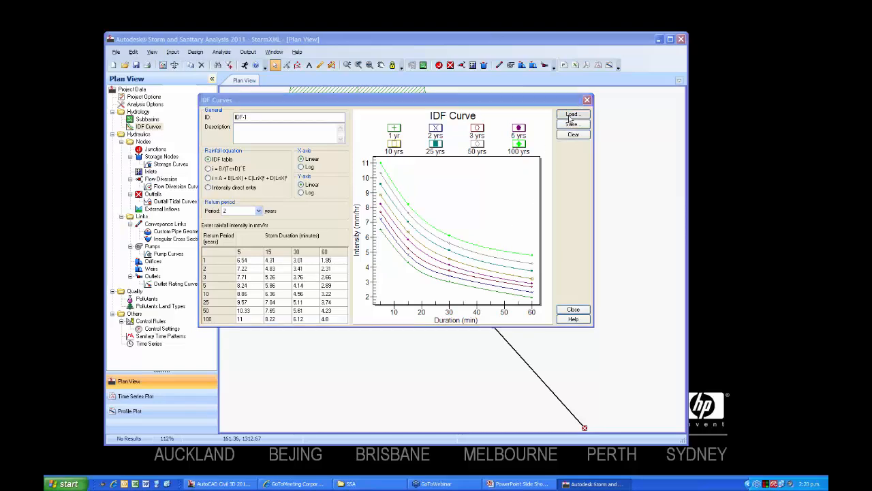
pyautogui.click(372, 135)
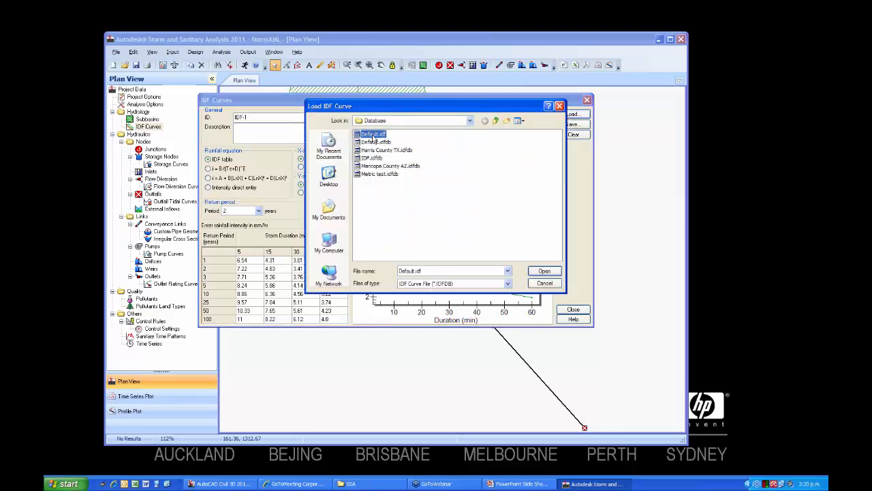
pyautogui.click(535, 274)
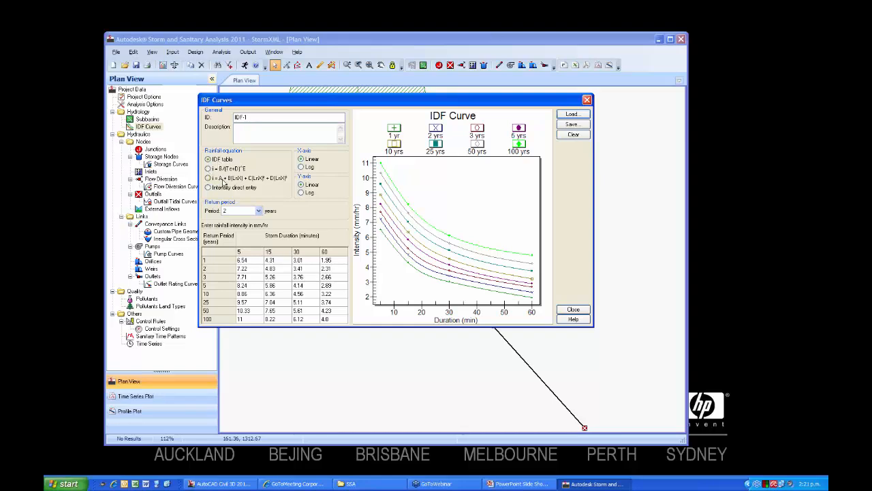
# Switch the rainfall equation to the A, B, C, D polynomial form, return it to IDF table, and review the return period choices.
pyautogui.click(215, 179)
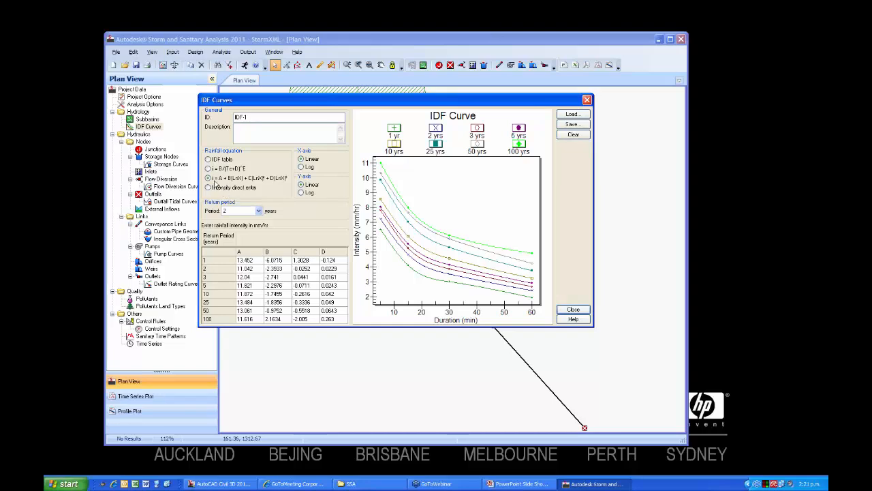
pyautogui.click(209, 159)
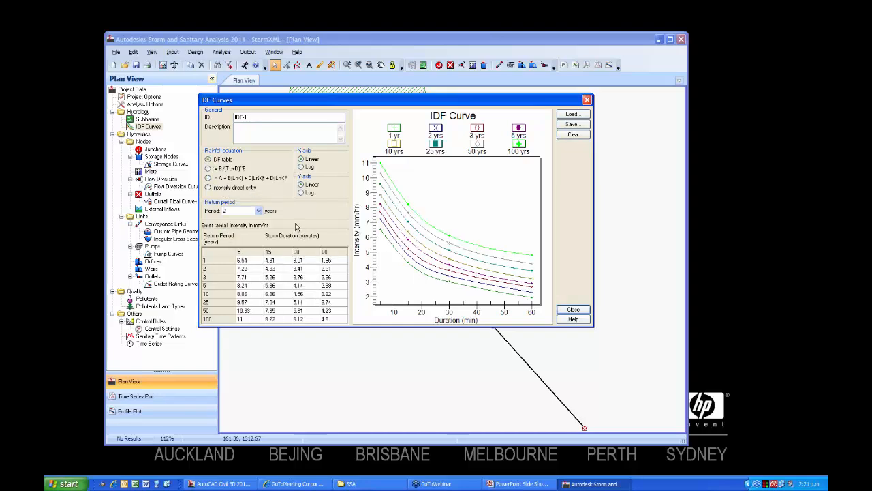
pyautogui.click(258, 211)
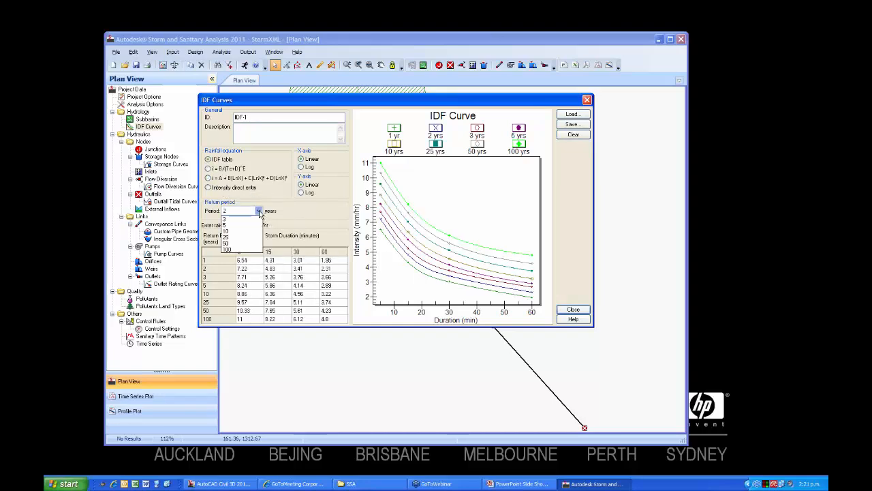
pyautogui.click(259, 212)
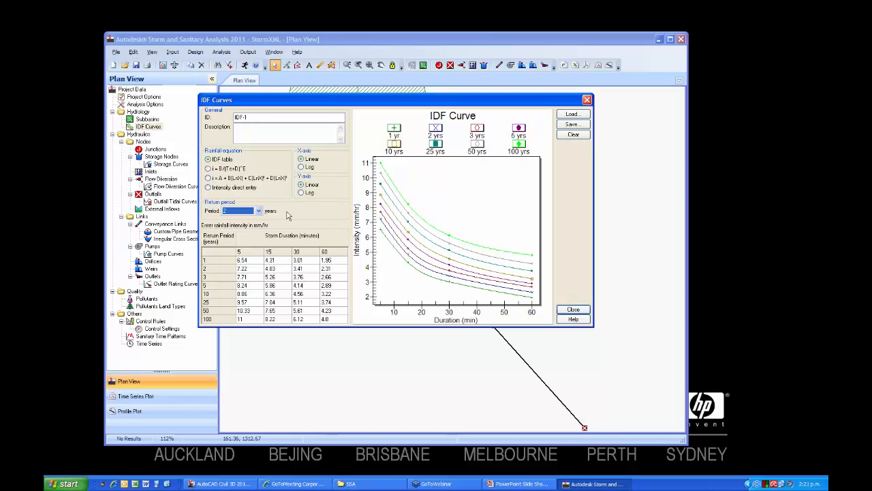
# Load the Metric test.idfdb rainfall curves, and replace them by reloading Default.idf.
pyautogui.click(572, 114)
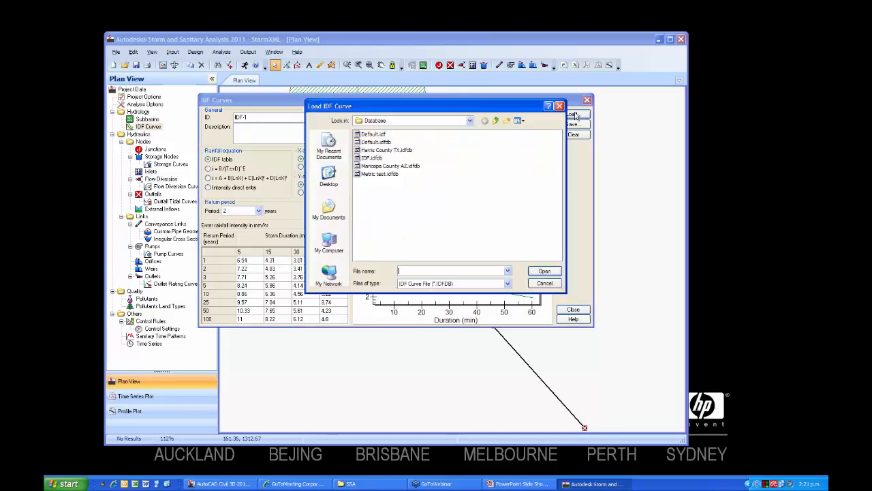
pyautogui.click(373, 174)
pyautogui.click(544, 272)
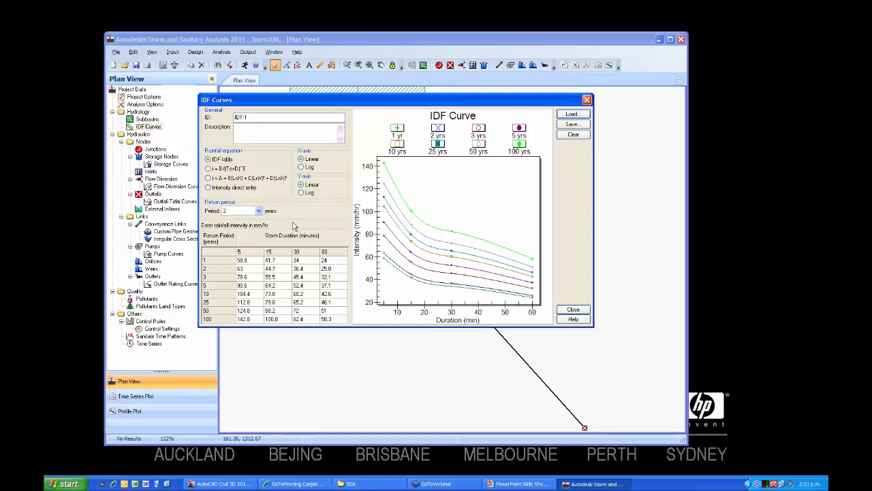
pyautogui.click(569, 115)
pyautogui.click(373, 134)
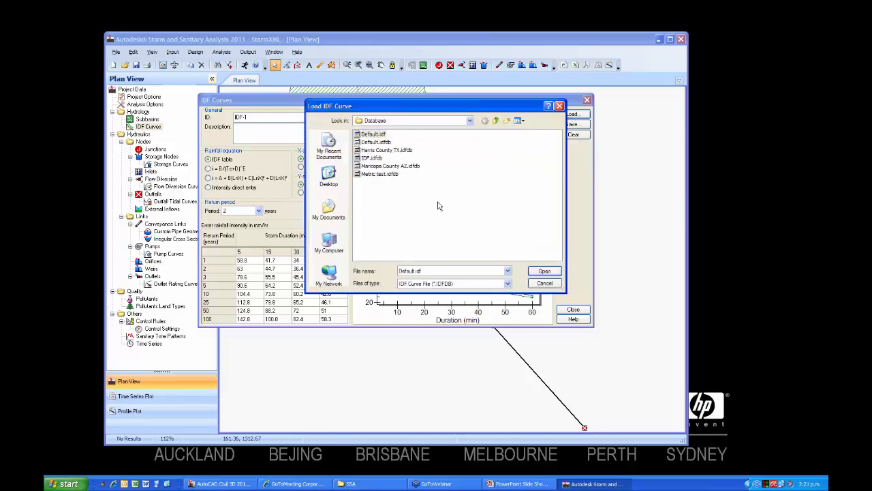
pyautogui.click(544, 272)
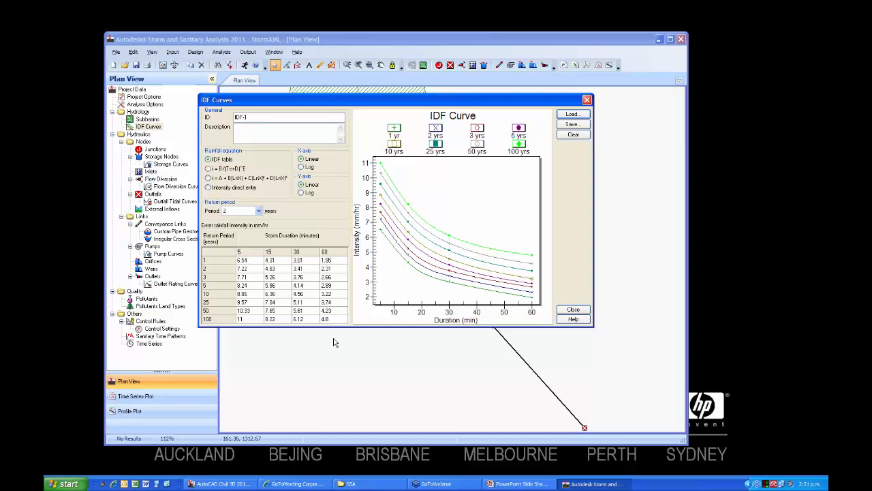
# Open niwa.xls from the SSA folder in Excel and copy the rainfall intensities in C3:F10.
pyautogui.click(364, 487)
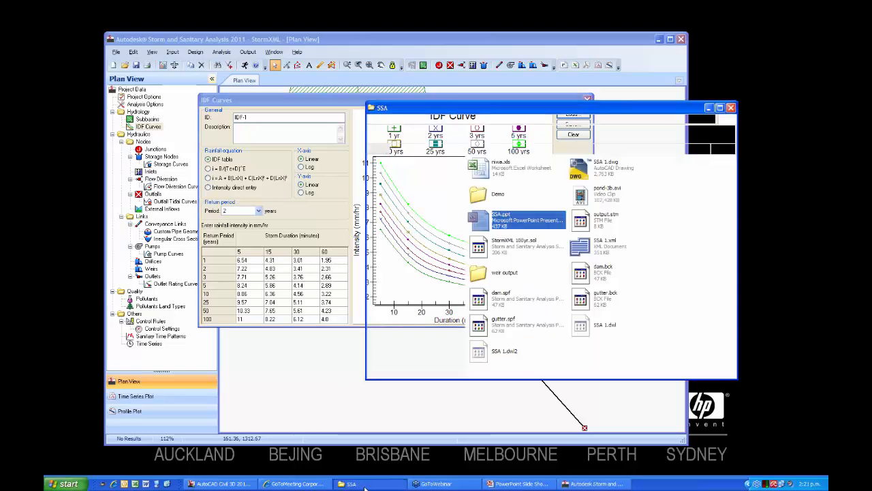
pyautogui.doubleClick(483, 175)
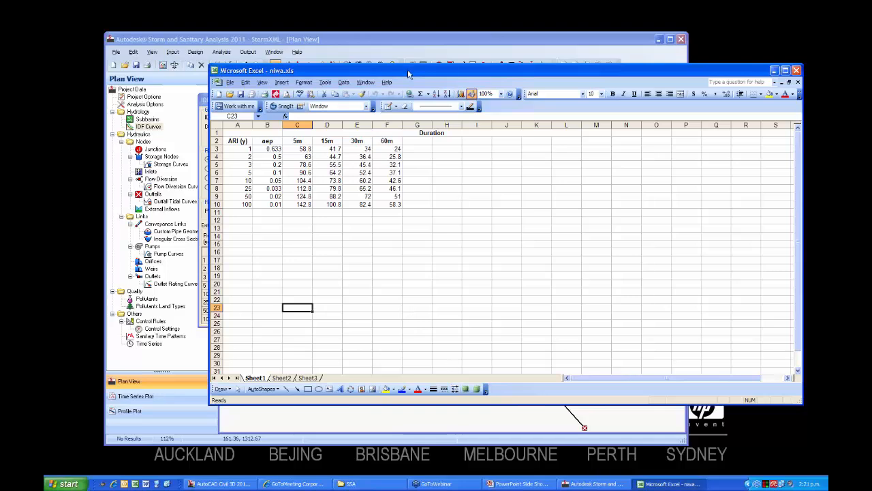
pyautogui.moveTo(455, 72); pyautogui.dragTo(365, 70)
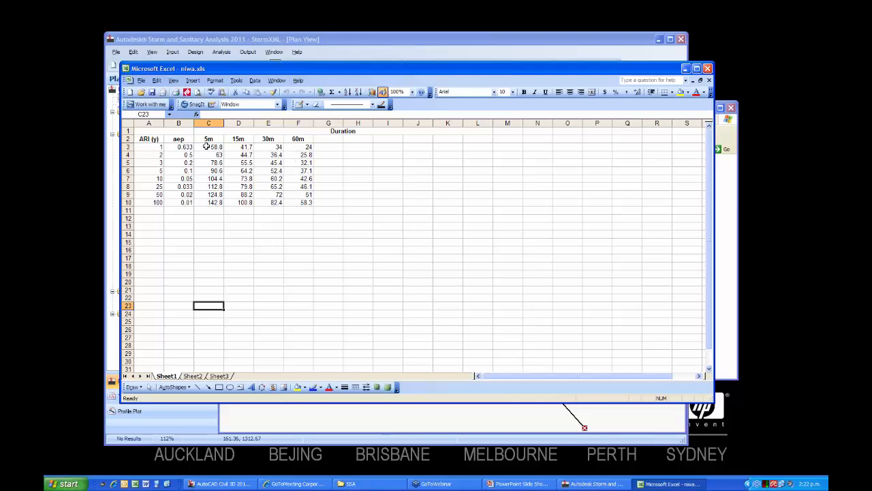
pyautogui.moveTo(206, 146); pyautogui.dragTo(301, 202)
pyautogui.rightClick(294, 182)
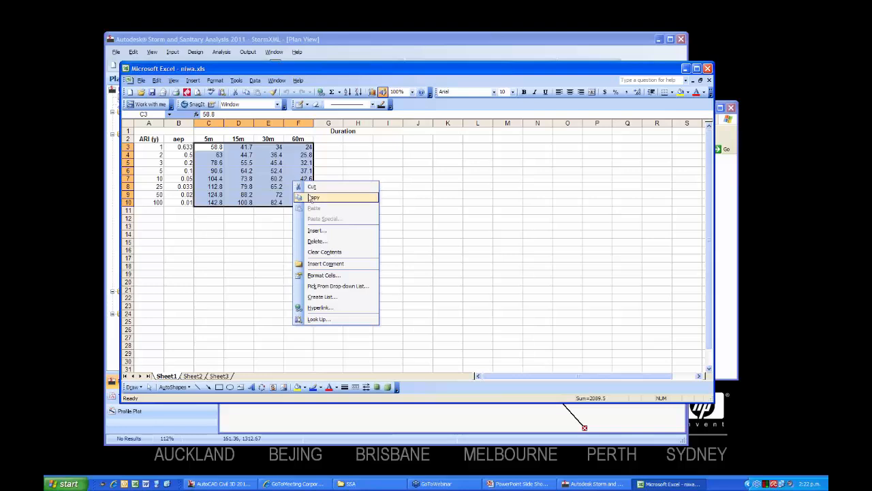
pyautogui.click(312, 198)
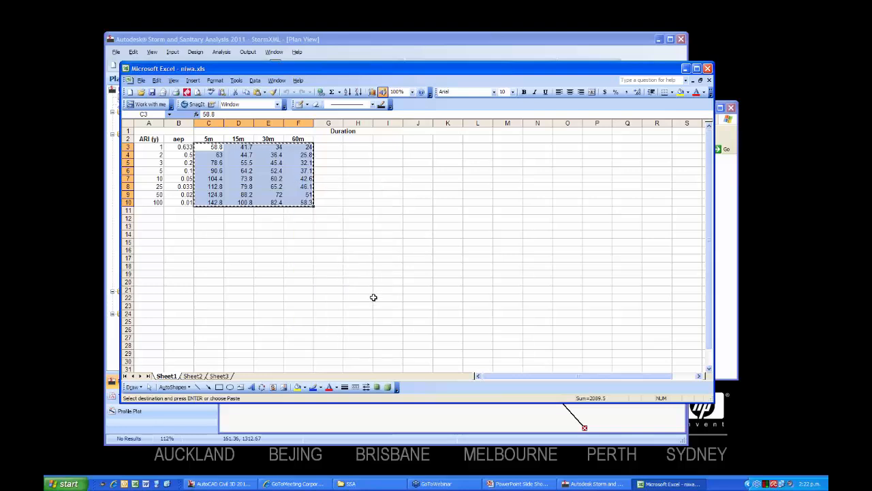
# Switch back to Storm and Sanitary Analysis and paste the copied intensities into the IDF table from the 1-year, 5-minute cell.
pyautogui.click(592, 483)
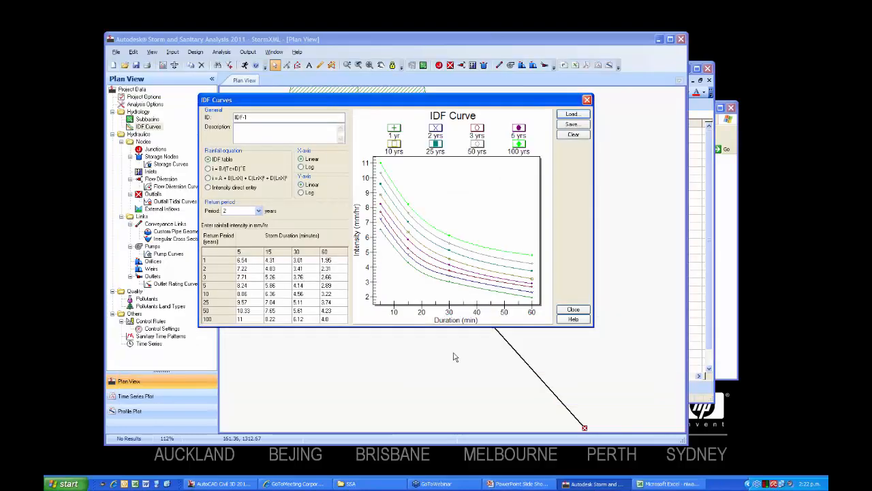
pyautogui.click(253, 263)
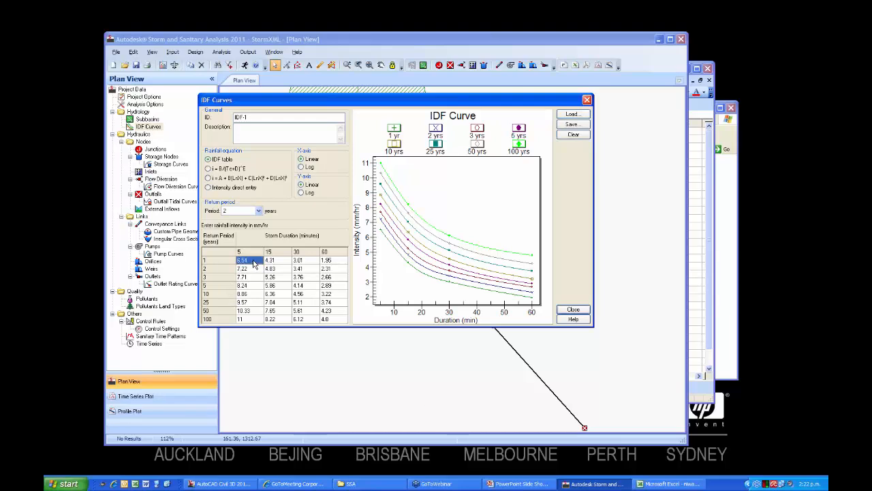
pyautogui.rightClick(218, 255)
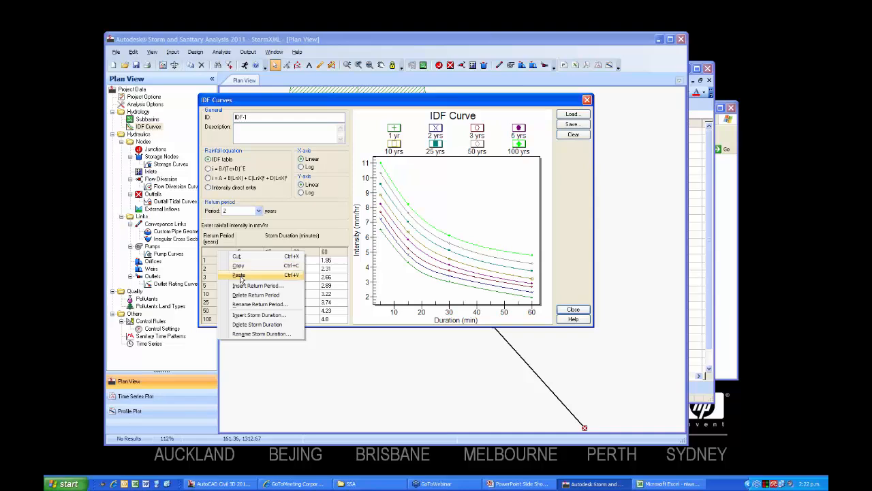
pyautogui.click(238, 275)
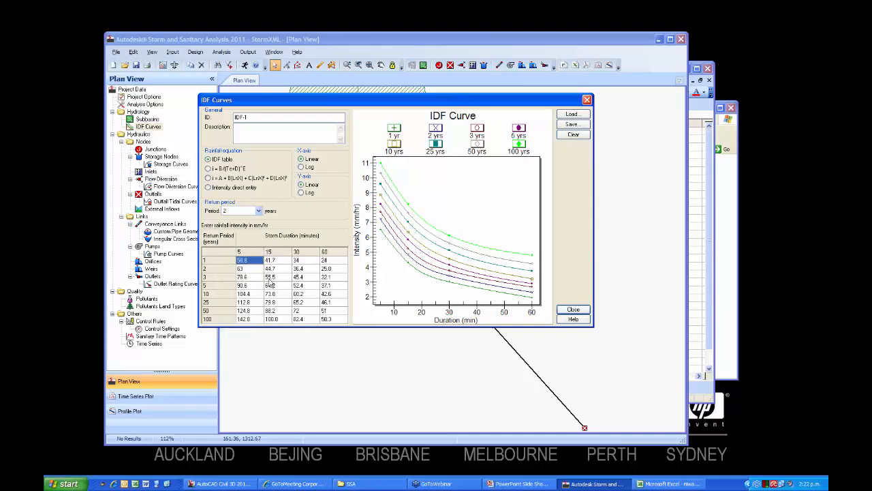
pyautogui.click(281, 278)
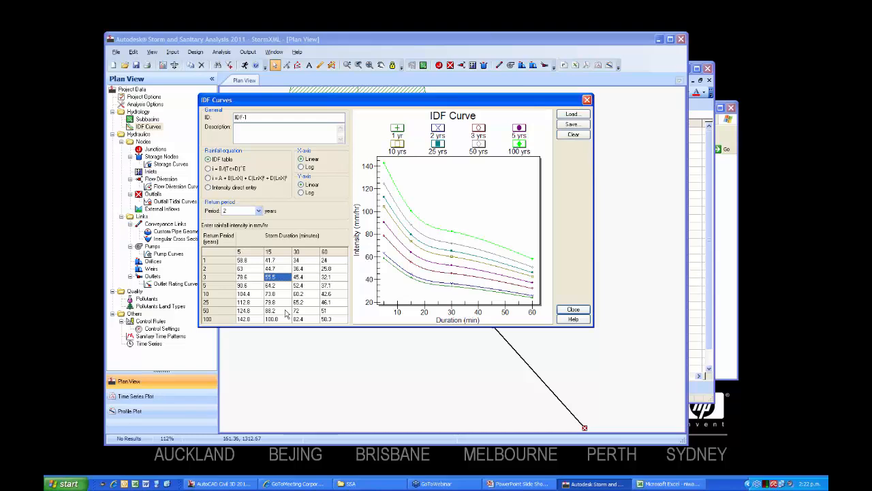
# Insert a 7-year return period into the IDF table.
pyautogui.rightClick(217, 257)
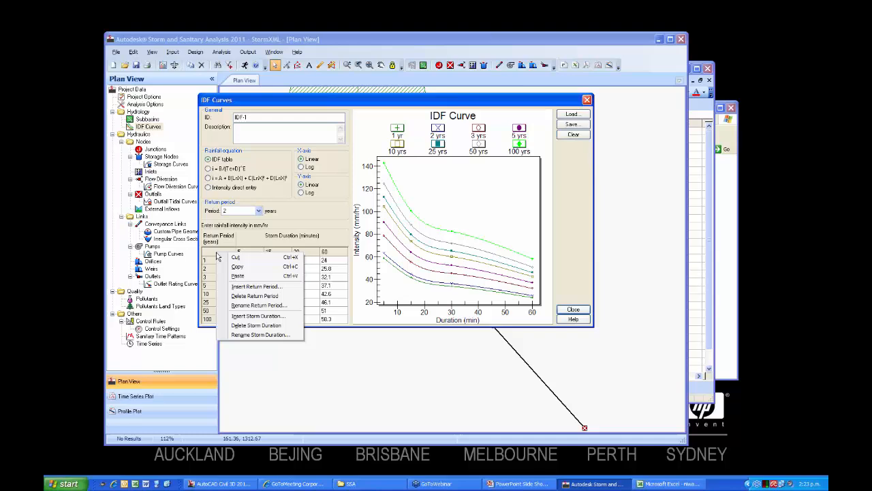
pyautogui.click(238, 289)
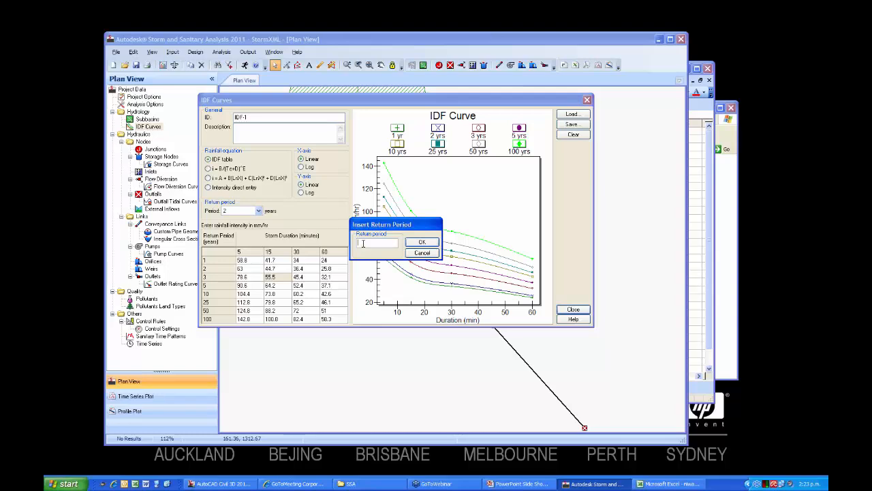
pyautogui.write('7')
pyautogui.click(420, 242)
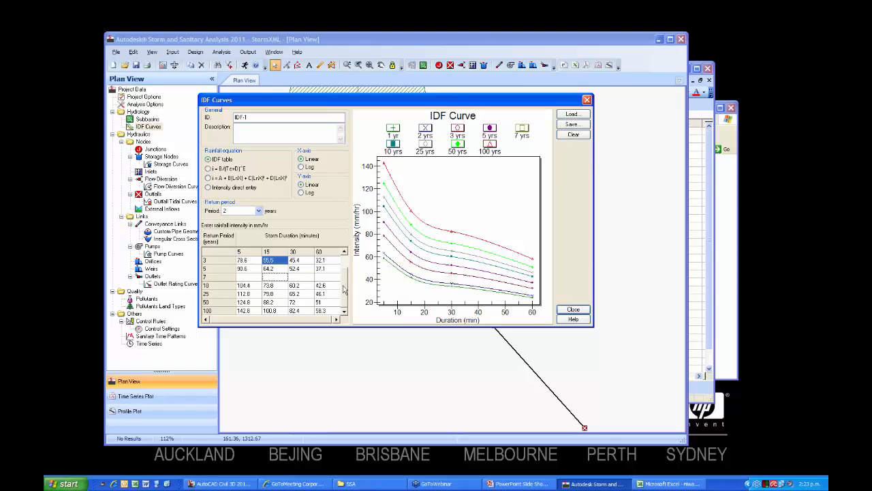
# Delete the 7-year return period from the IDF table.
pyautogui.scroll(2, 342, 279)
pyautogui.scroll(-2, 348, 285)
pyautogui.rightClick(224, 280)
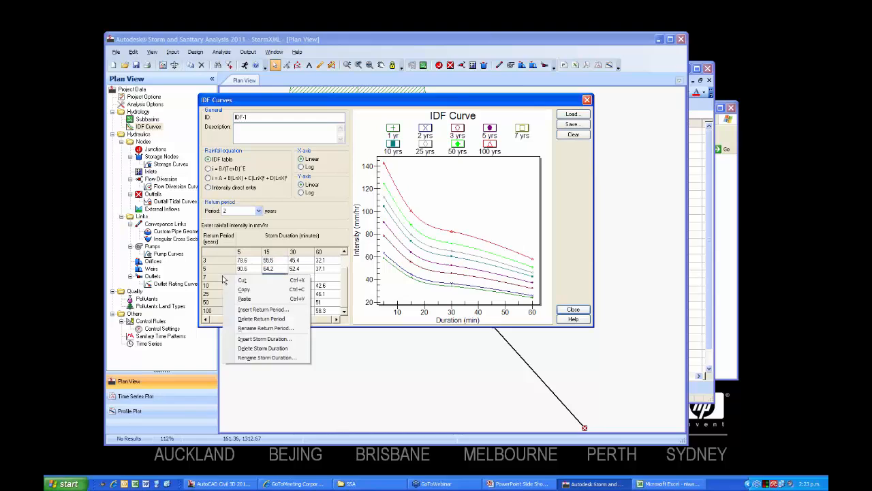
pyautogui.click(243, 319)
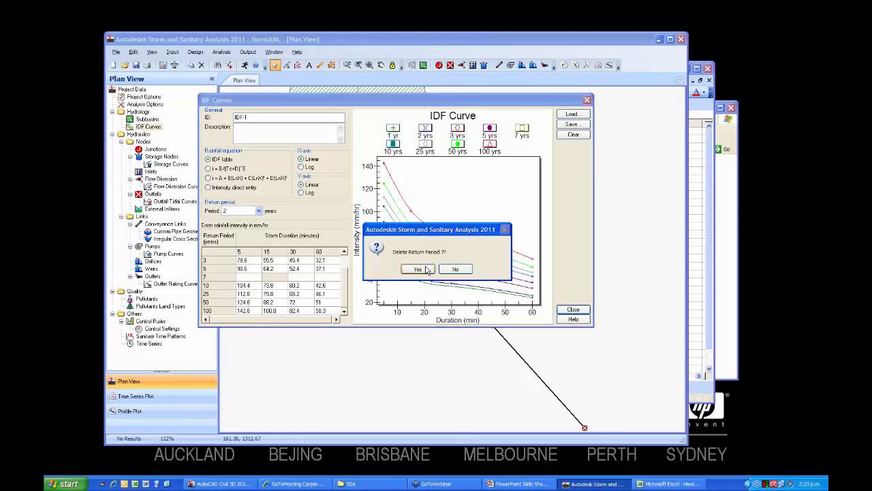
pyautogui.click(418, 269)
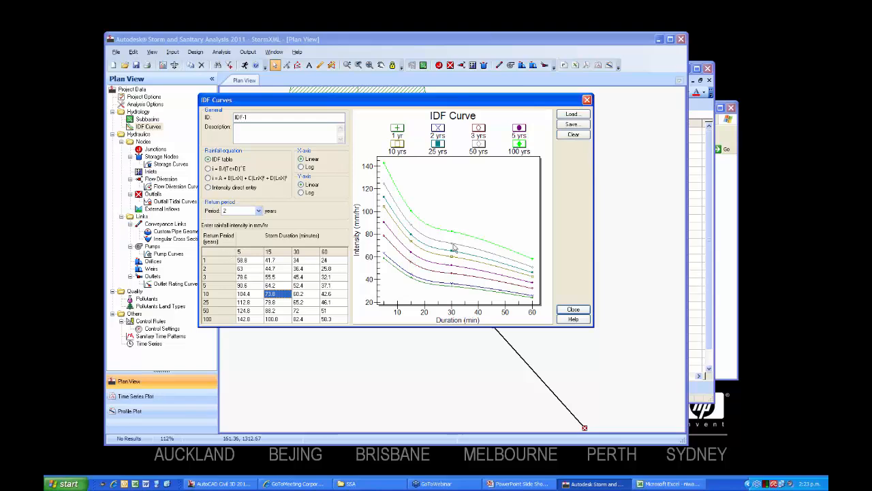
# View the IDF curve save location without saving a file, and close the IDF curves.
pyautogui.click(572, 124)
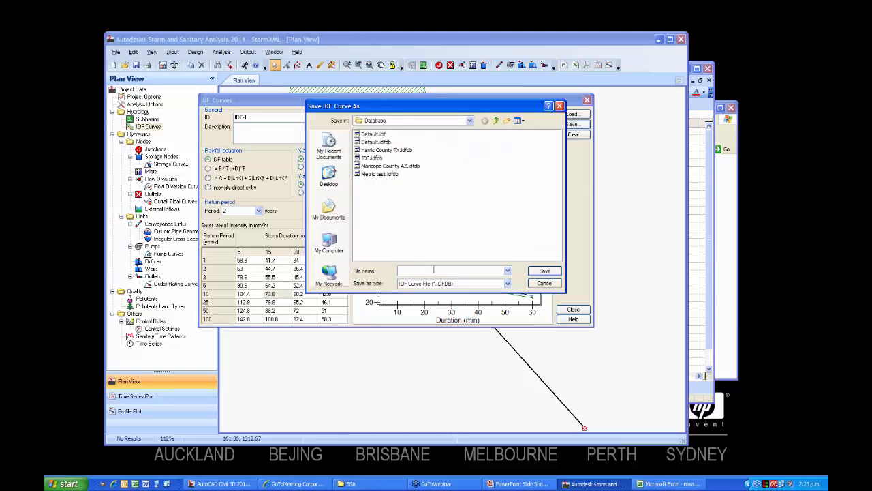
pyautogui.click(544, 283)
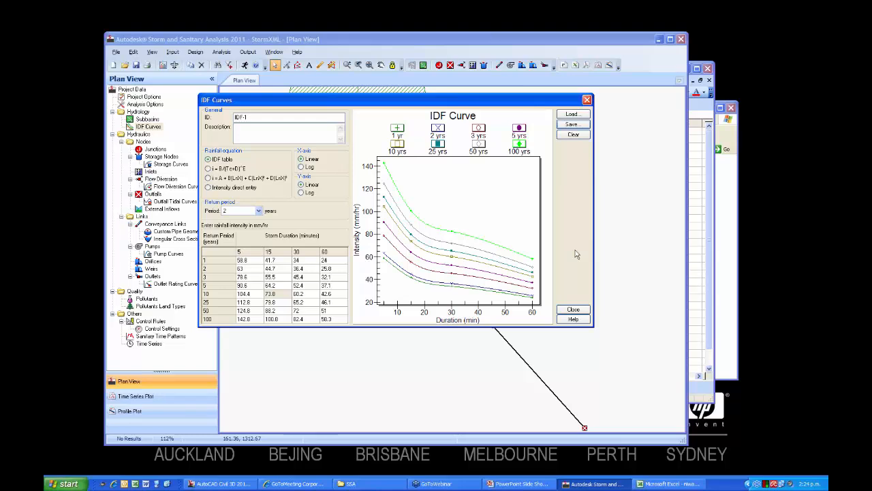
pyautogui.click(573, 310)
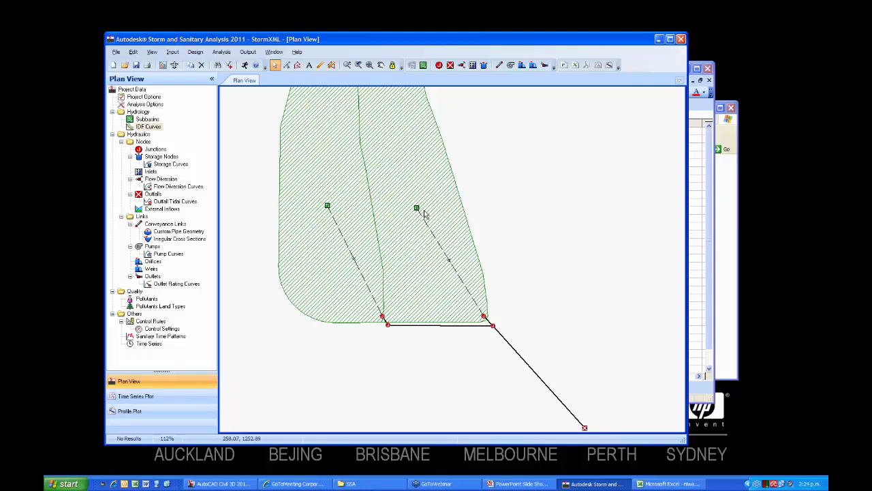
# Open the properties of the western subbasin and compare both listed subbasins with their locations in the plan.
pyautogui.click(327, 207)
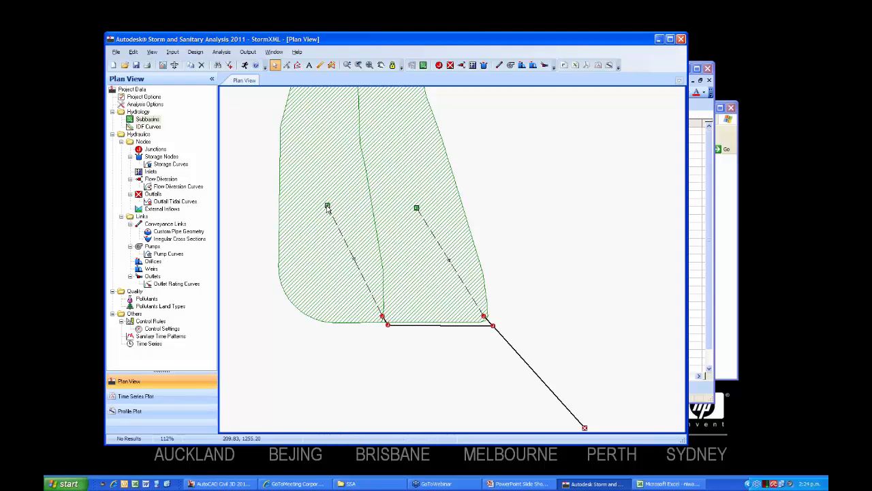
pyautogui.doubleClick(327, 207)
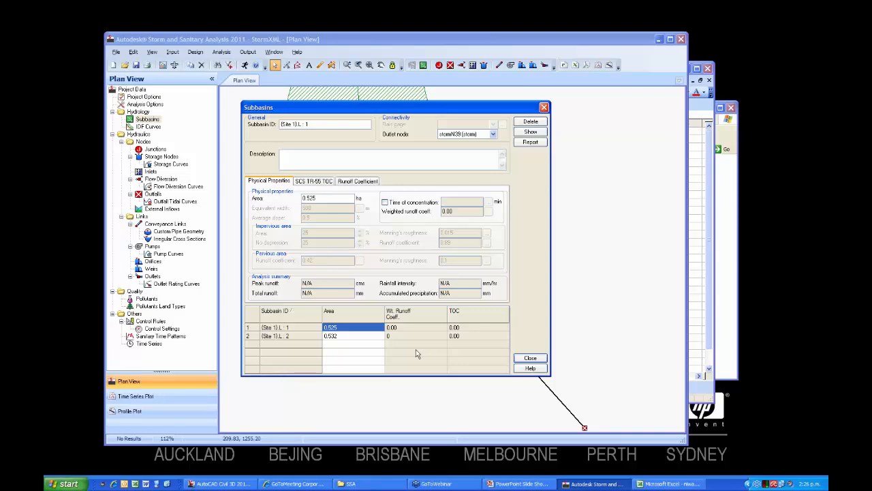
pyautogui.moveTo(393, 108)
pyautogui.mouseDown()
pyautogui.moveTo(541, 137)
pyautogui.moveTo(578, 134)
pyautogui.mouseUp()
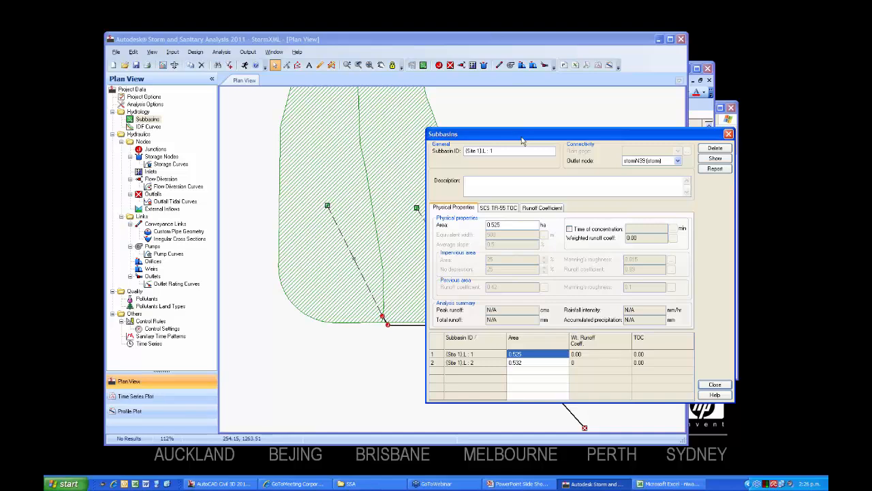
pyautogui.click(536, 363)
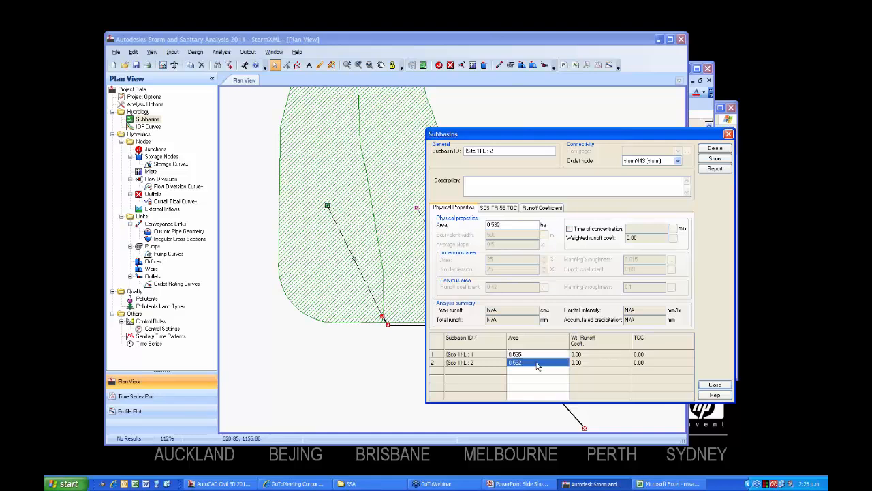
pyautogui.click(327, 207)
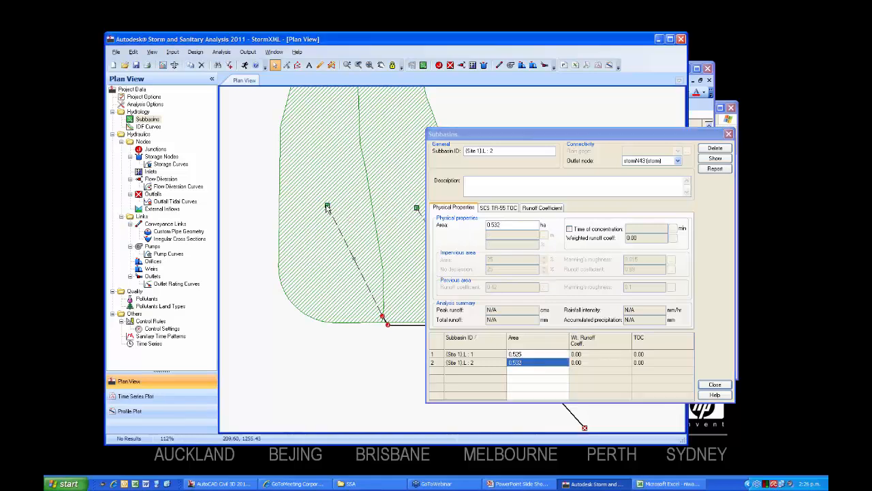
pyautogui.click(513, 365)
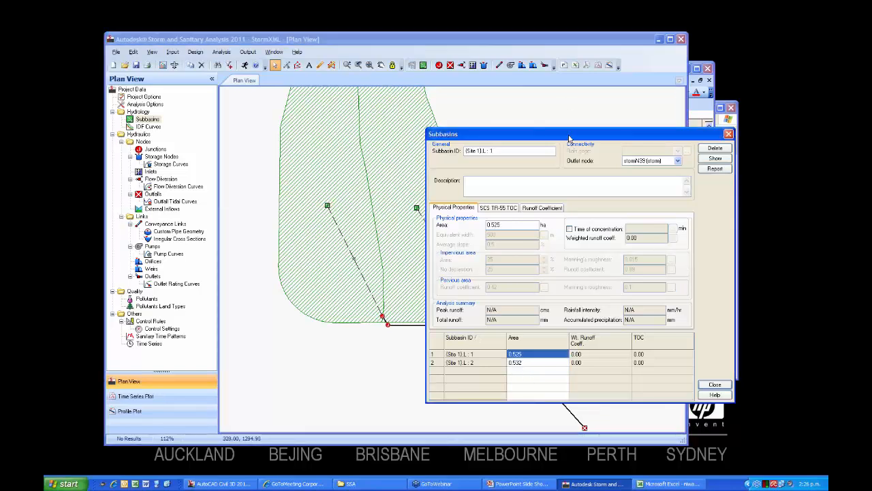
pyautogui.moveTo(566, 135); pyautogui.dragTo(425, 108)
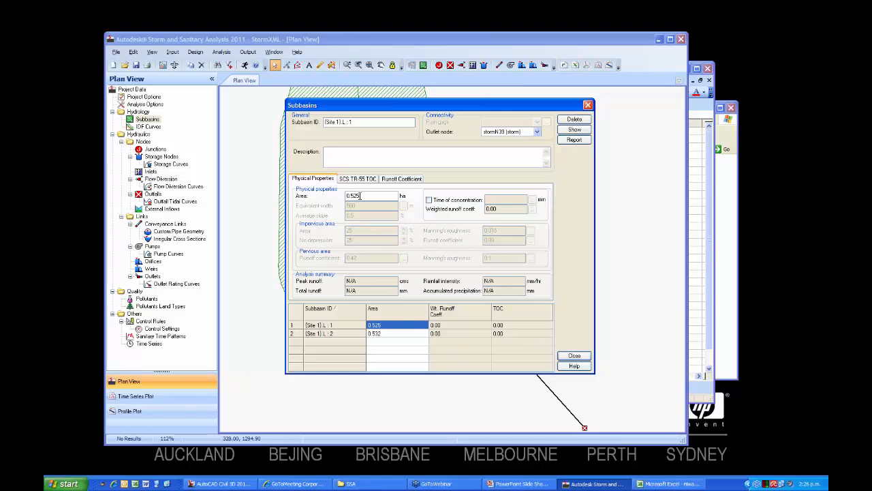
# Consult the overland-flow Manning's roughness table for subbasin {Site 1}.L : 1 and set Subarea A's sheet-flow roughness to .35.
pyautogui.click(363, 179)
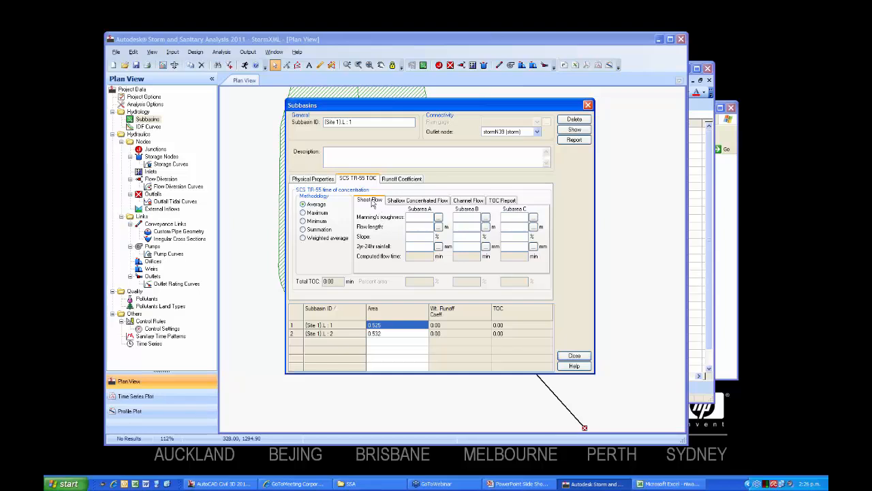
pyautogui.click(438, 219)
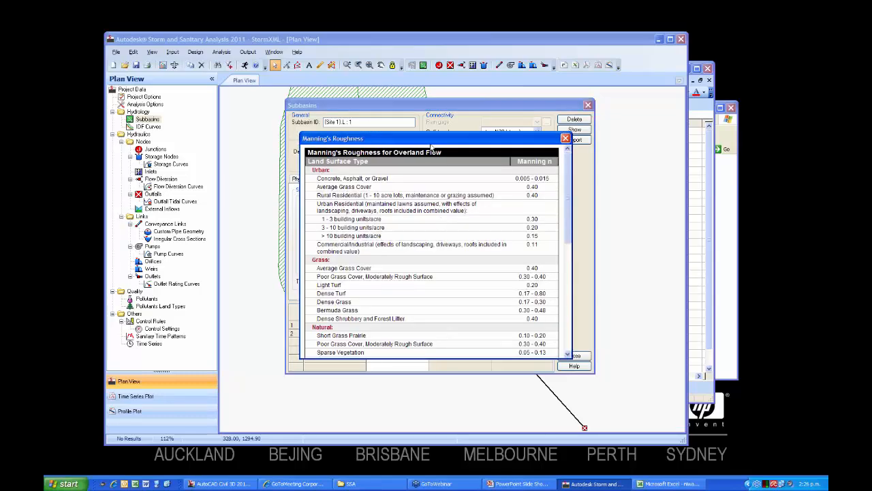
pyautogui.moveTo(430, 144); pyautogui.dragTo(536, 119)
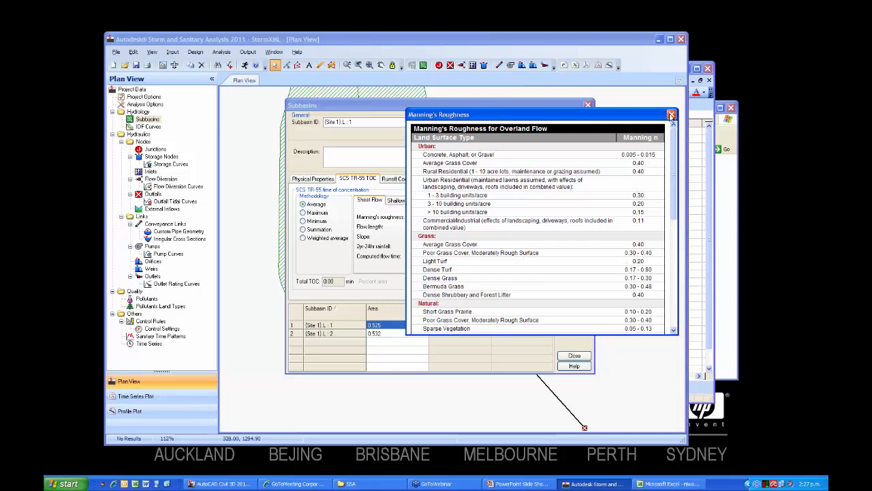
pyautogui.click(672, 114)
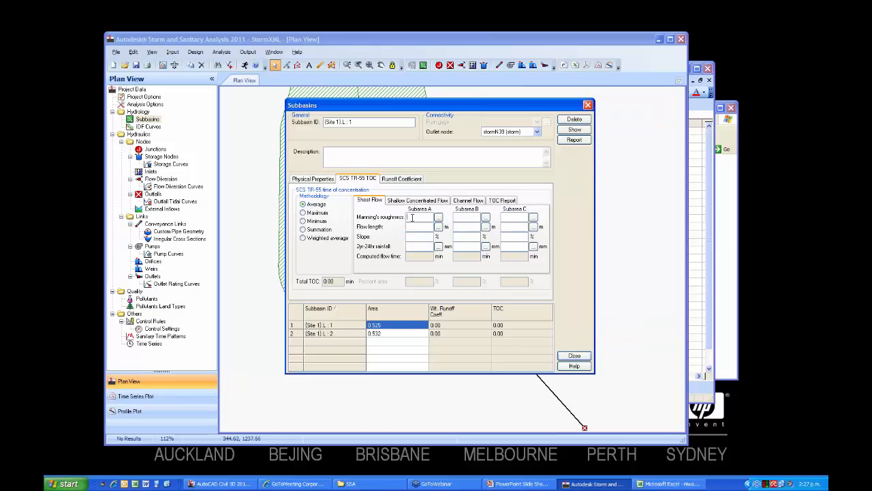
pyautogui.click(412, 217)
pyautogui.write('.35')
# Measure Subarea A's flow length on the plan, tracing about 151.10 m from the subbasin's northwest corner to its outlet junction.
pyautogui.click(424, 227)
pyautogui.click(438, 228)
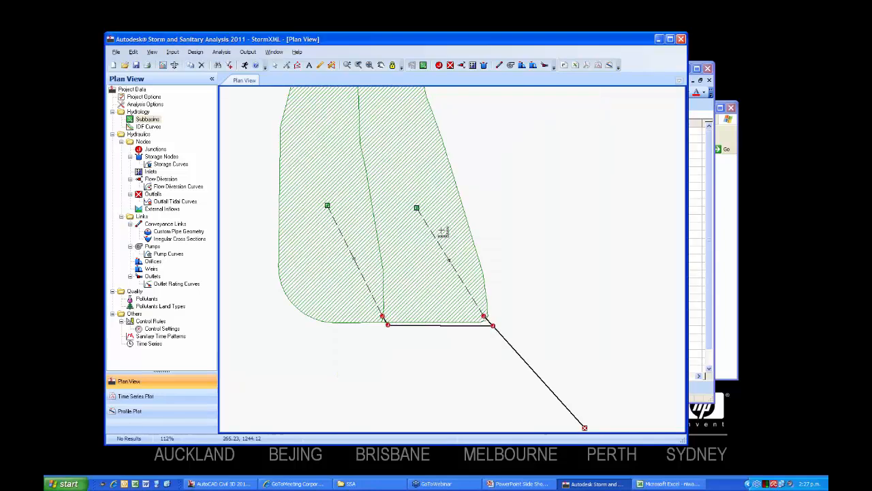
pyautogui.moveTo(327, 184); pyautogui.dragTo(333, 231, button='middle')
pyautogui.click(304, 128)
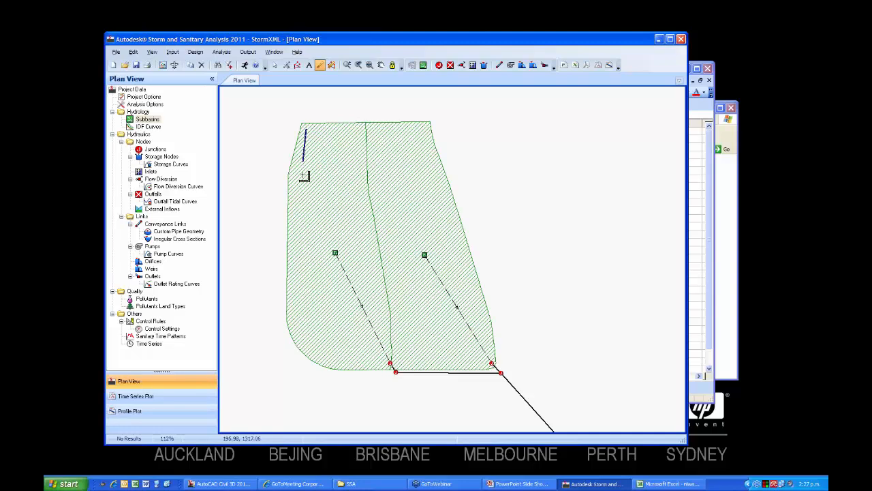
pyautogui.click(316, 303)
pyautogui.click(354, 346)
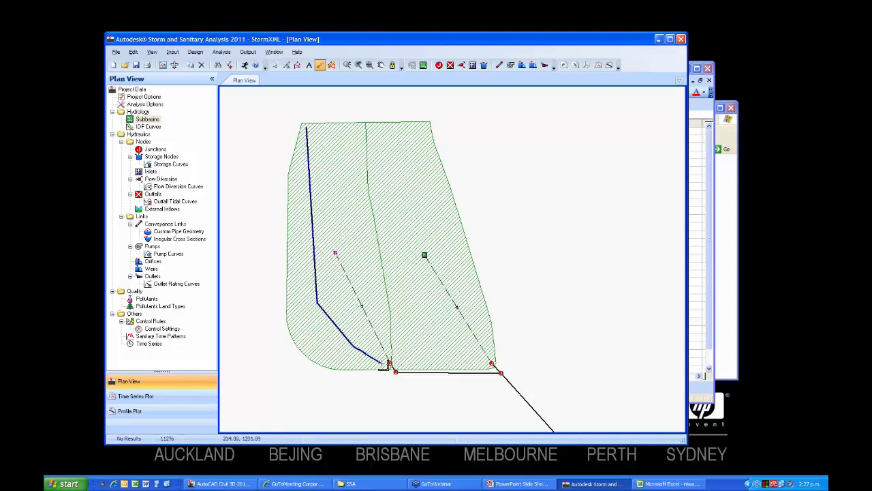
pyautogui.click(389, 363)
pyautogui.press('Return')
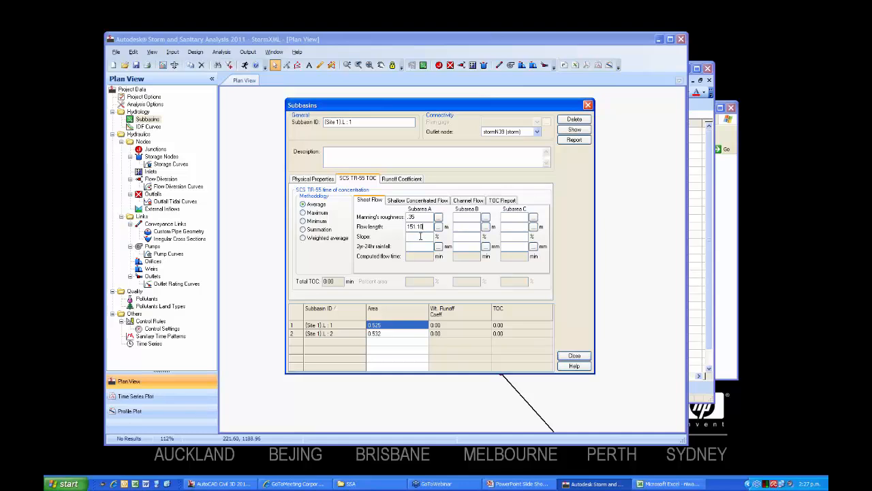
# Switch to AutoCAD Civil 3D and add a two-point slope label to the eg with road surface across each of the two catchments.
pyautogui.click(420, 236)
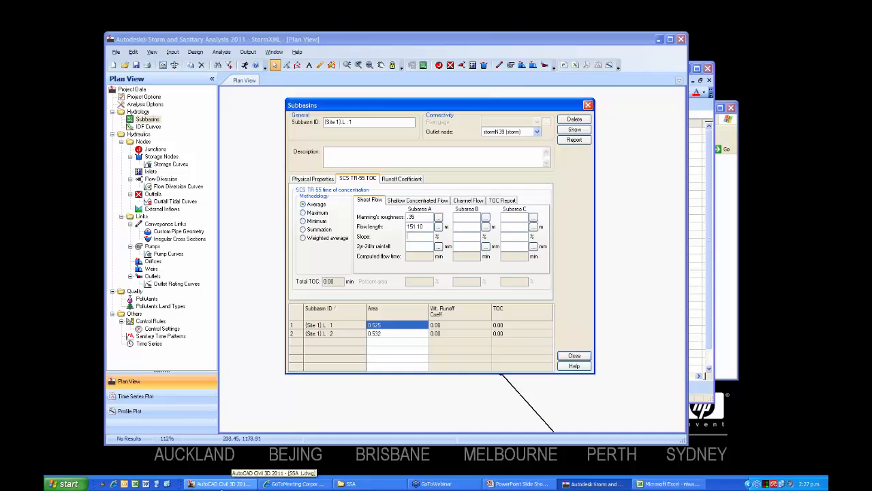
pyautogui.click(221, 483)
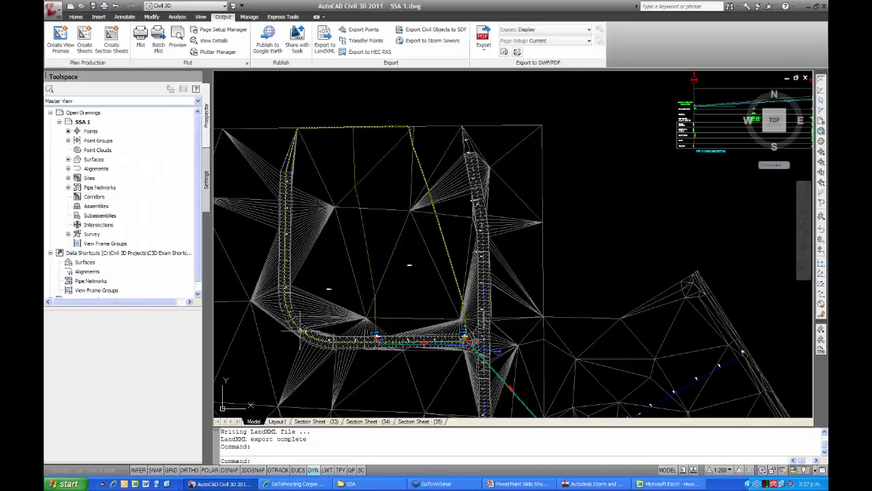
pyautogui.moveTo(338, 271)
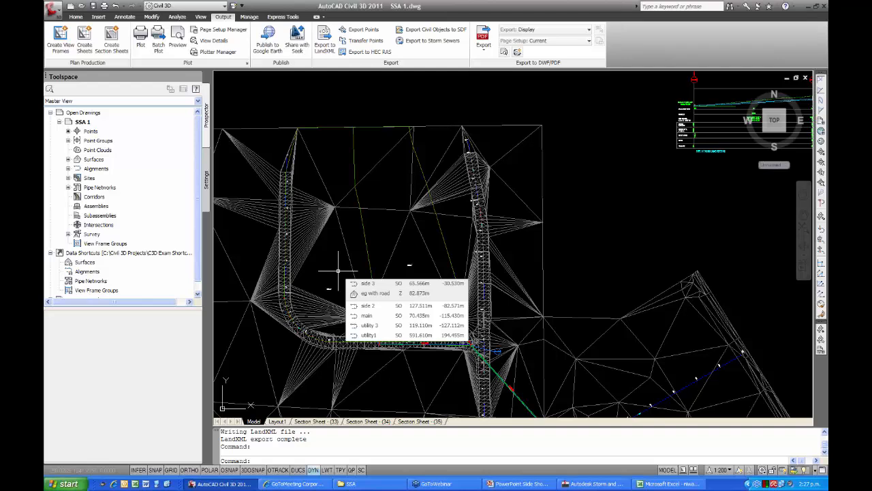
pyautogui.click(344, 246)
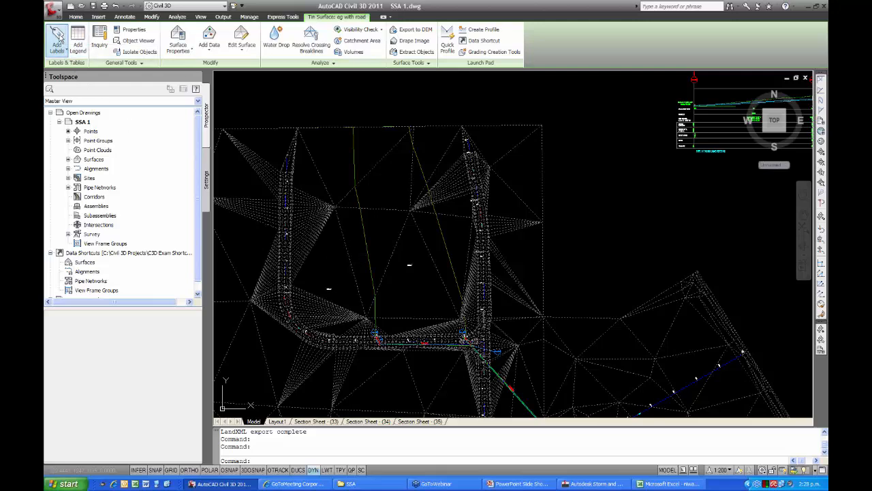
pyautogui.click(58, 41)
pyautogui.click(70, 85)
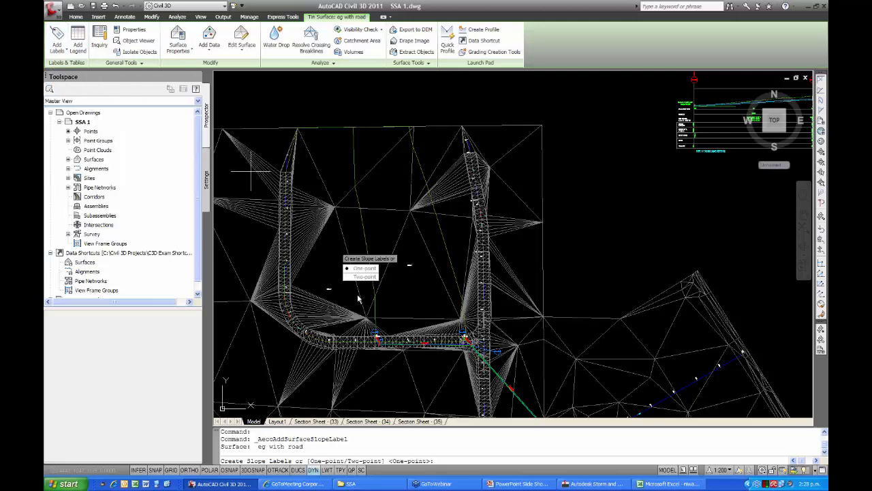
pyautogui.click(363, 276)
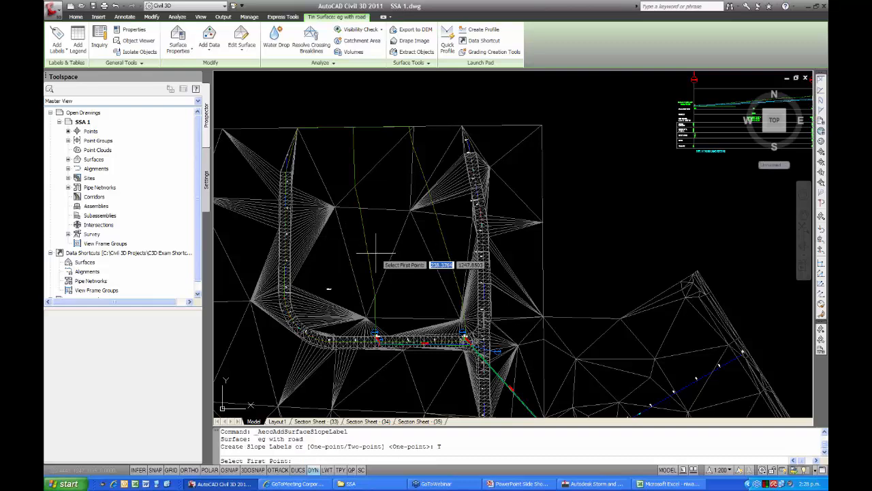
pyautogui.click(304, 170)
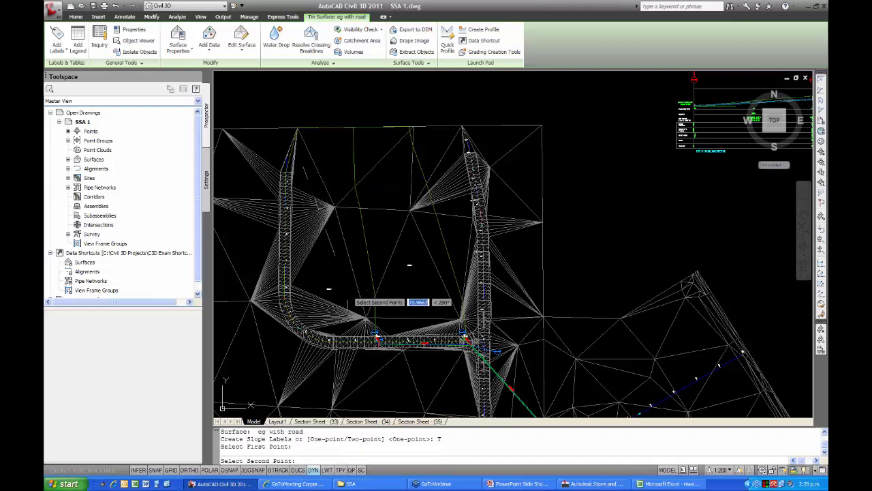
pyautogui.click(348, 289)
pyautogui.click(386, 210)
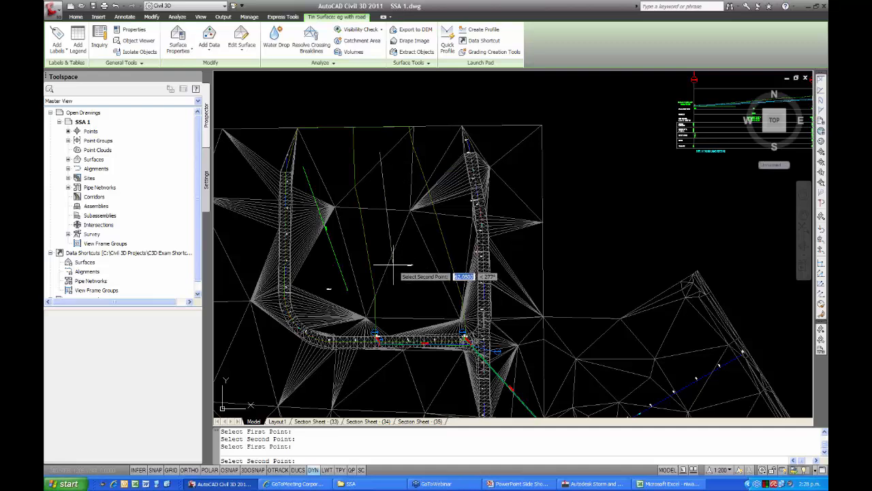
pyautogui.click(408, 220)
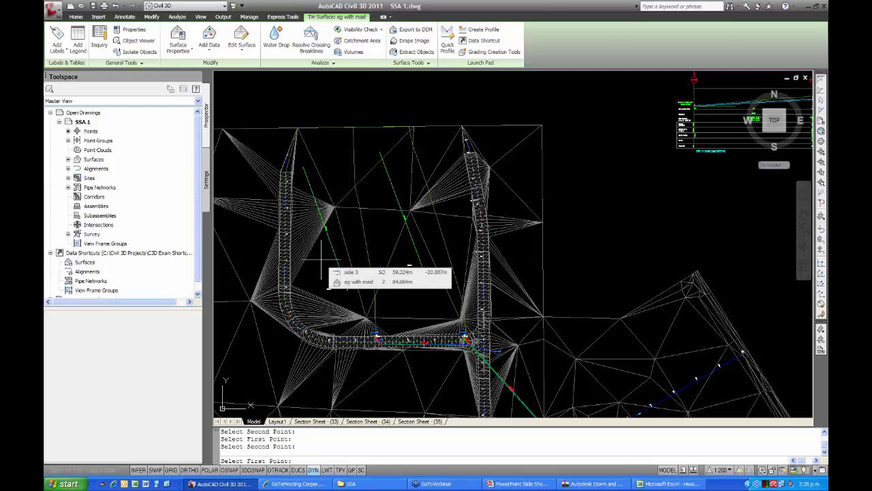
pyautogui.press('Escape')
# Check the slope labels, return to Storm and Sanitary Analysis, and set Subarea A's slope to 15% and 2yr-24hr rainfall to 30 mm.
pyautogui.scroll(5, 322, 245)
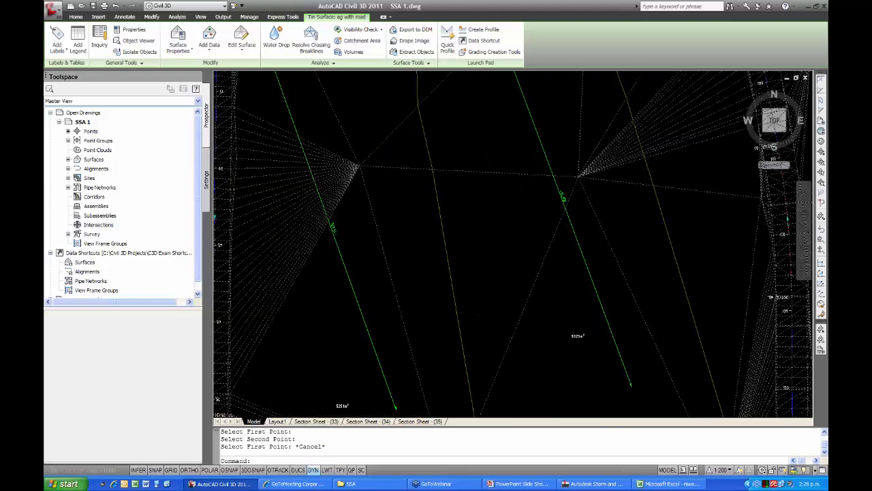
pyautogui.scroll(2, 334, 233)
pyautogui.scroll(-8, 347, 246)
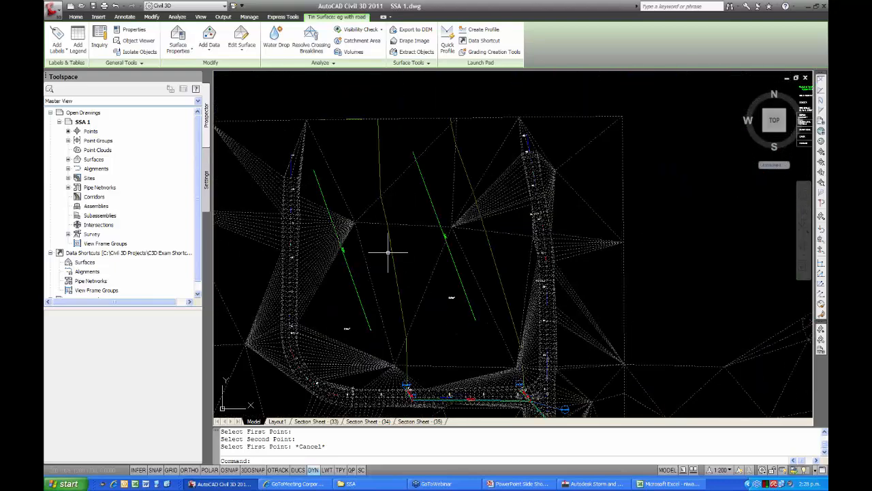
pyautogui.scroll(8, 388, 252)
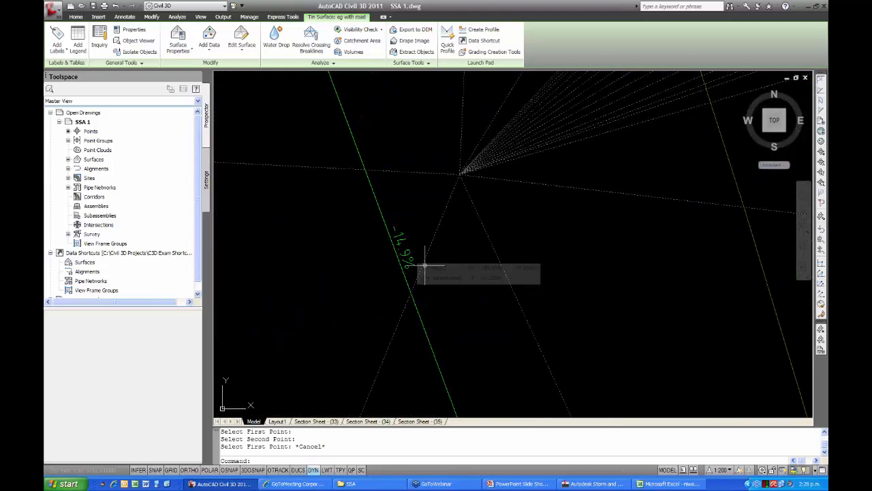
pyautogui.moveTo(438, 267)
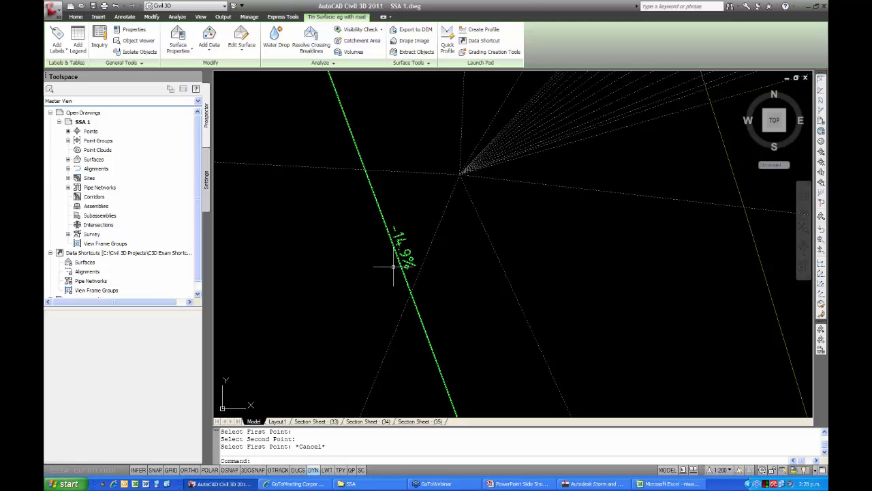
pyautogui.click(574, 484)
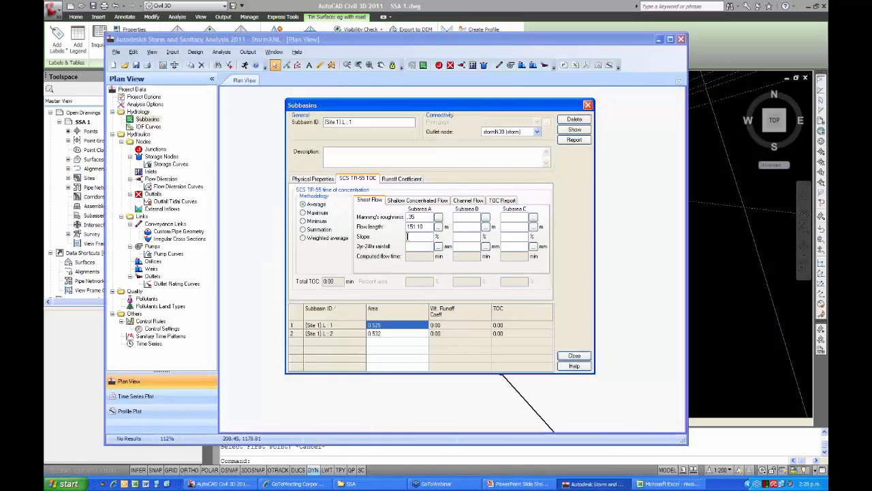
pyautogui.write('15')
pyautogui.click(461, 237)
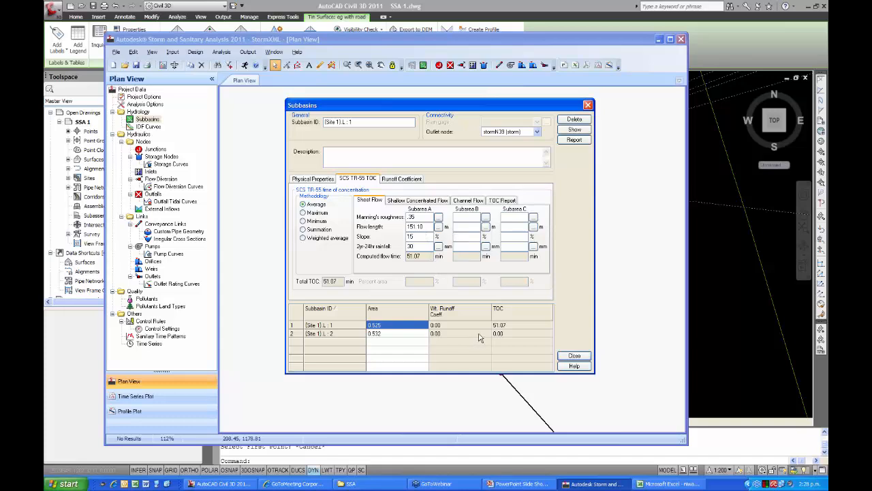
# Try sheet-flow lengths of 500 m and 50 m for Subarea A to compare the computed flow times.
pyautogui.moveTo(424, 226); pyautogui.dragTo(402, 226)
pyautogui.write('500')
pyautogui.click(425, 240)
pyautogui.doubleClick(418, 225)
pyautogui.write('50')
pyautogui.click(423, 237)
# Set Subarea A's sheet-flow length to 78 m.
pyautogui.doubleClick(418, 227)
pyautogui.write('78')
# Review the subbasin's shallow concentrated flow and channel flow settings and its TOC report, ending back at the sheet-flow values.
pyautogui.click(410, 201)
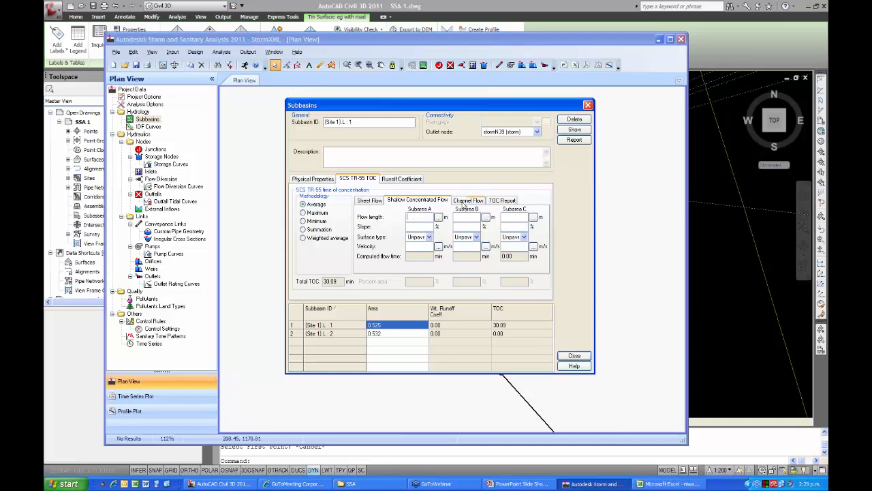
pyautogui.click(465, 202)
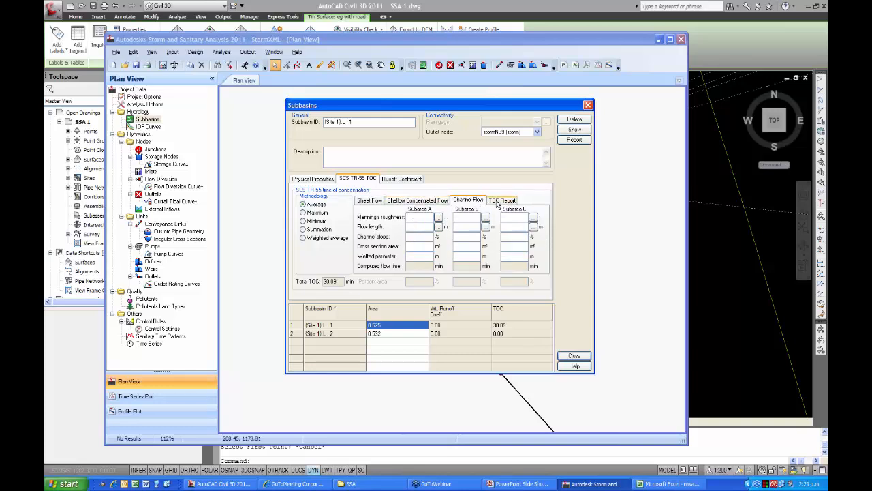
pyautogui.click(499, 202)
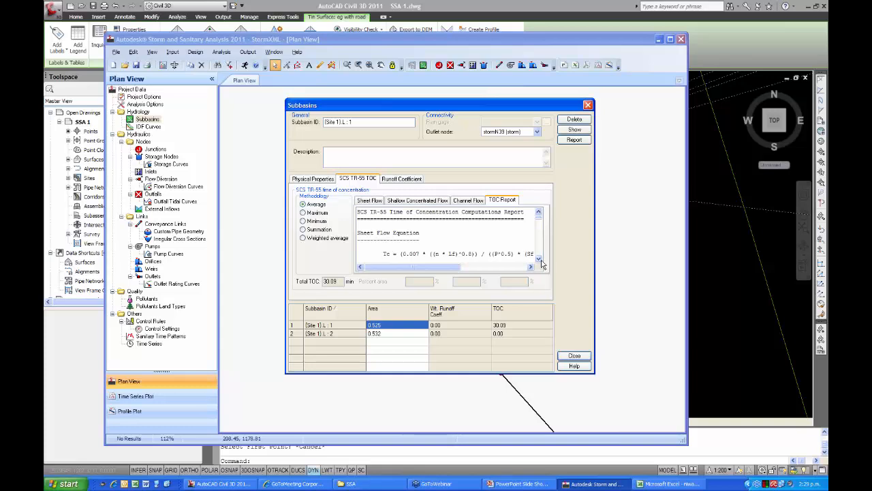
pyautogui.moveTo(539, 222); pyautogui.dragTo(541, 256)
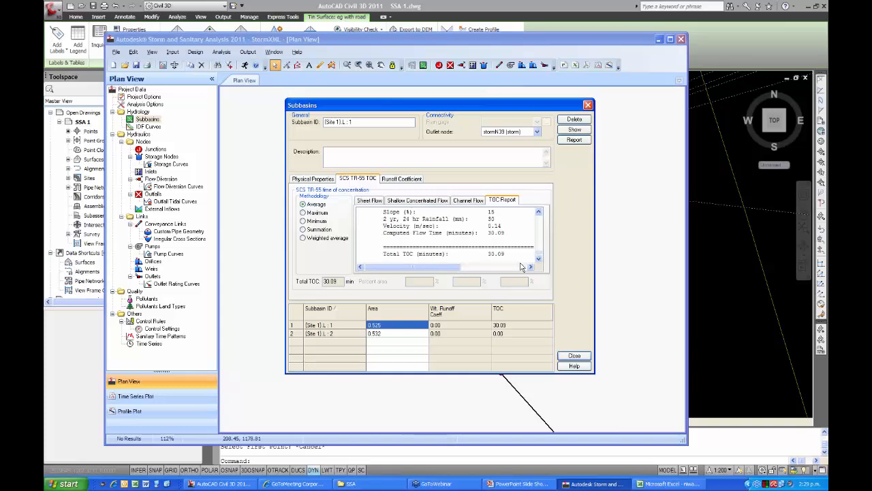
pyautogui.click(370, 200)
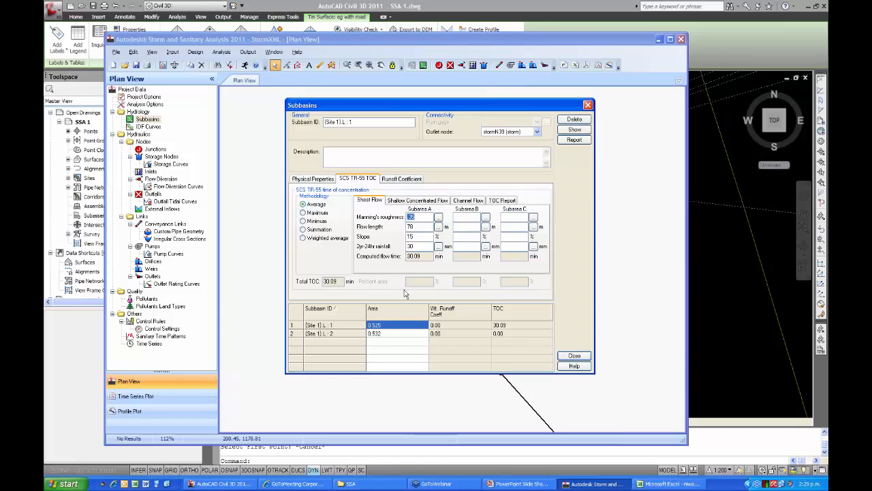
# Give the second subbasin's Subarea A sheet-flow values: Manning's roughness 0.35, flow length 100 m and 2yr-24hr rainfall 30 mm.
pyautogui.click(399, 334)
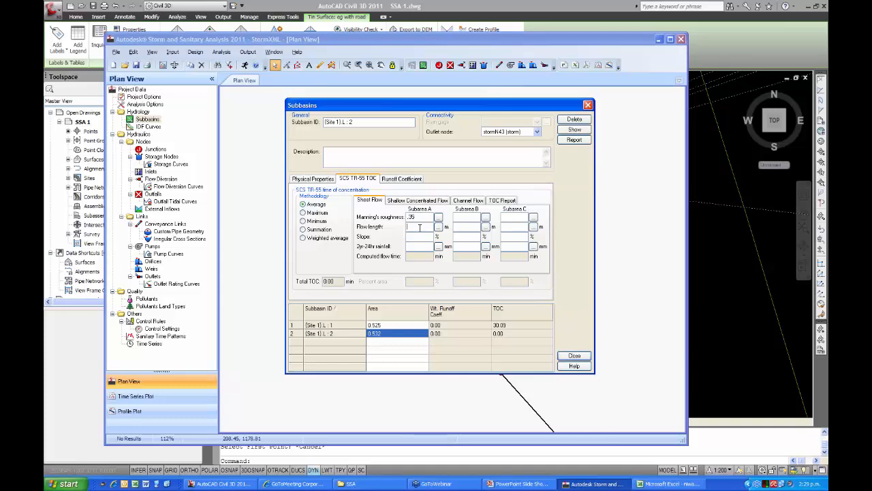
pyautogui.write('78')
pyautogui.click(418, 246)
pyautogui.write('30')
pyautogui.press('Tab')
pyautogui.doubleClick(411, 226)
pyautogui.write('100')
pyautogui.click(425, 236)
pyautogui.click(428, 246)
# Assign the second subbasin the 0.44 runoff coefficient for Pasture, less than 25 years, soil group C (6%+).
pyautogui.click(400, 179)
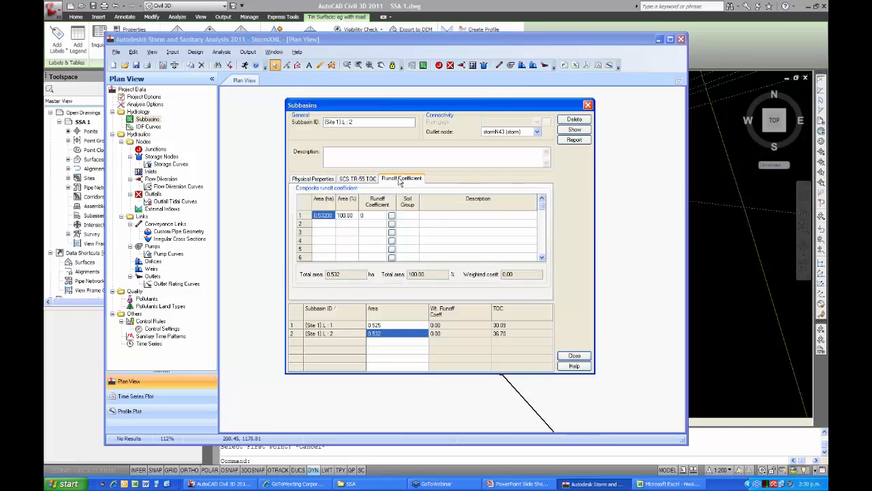
pyautogui.click(392, 217)
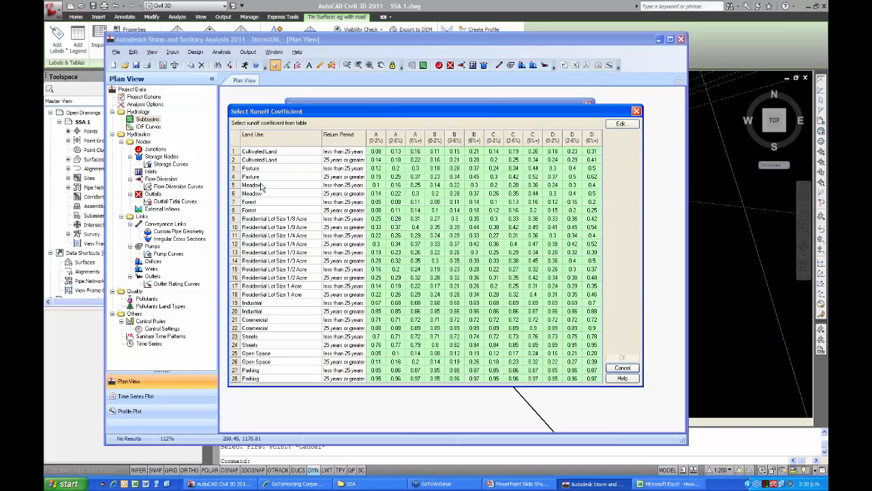
pyautogui.click(532, 169)
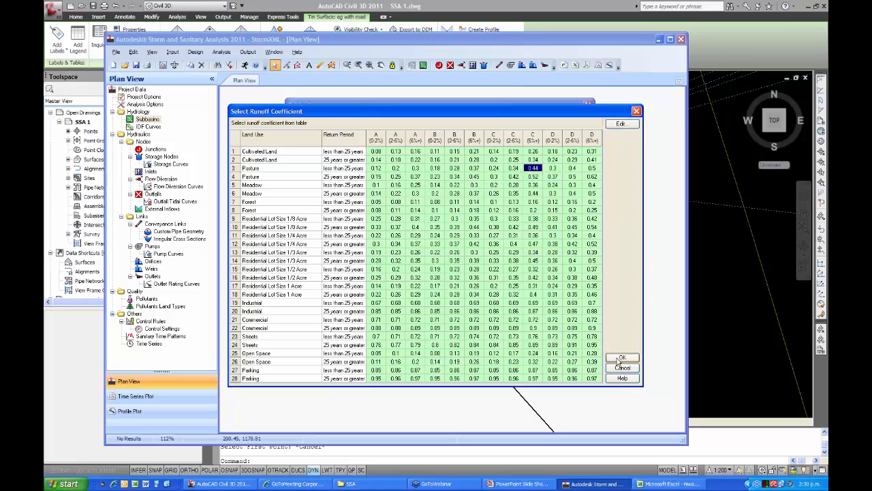
pyautogui.doubleClick(531, 169)
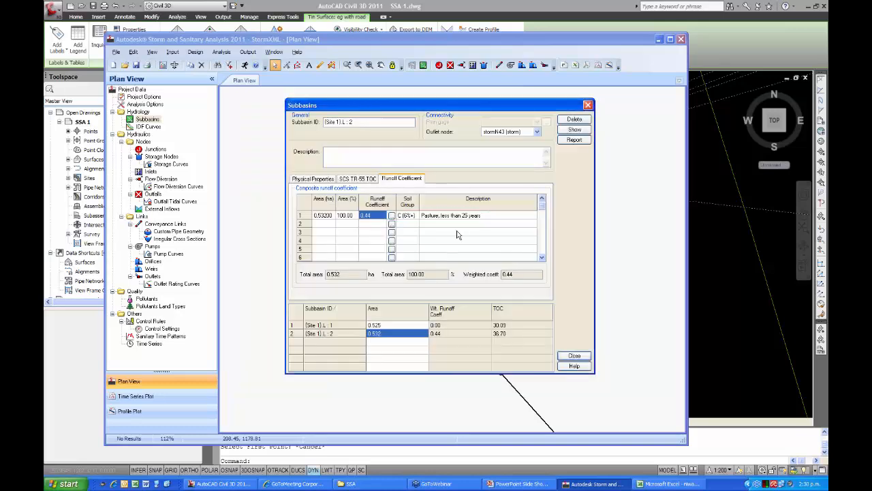
# Divide the second subbasin's composite runoff area into two rows of 50% each.
pyautogui.click(350, 216)
pyautogui.click(350, 216)
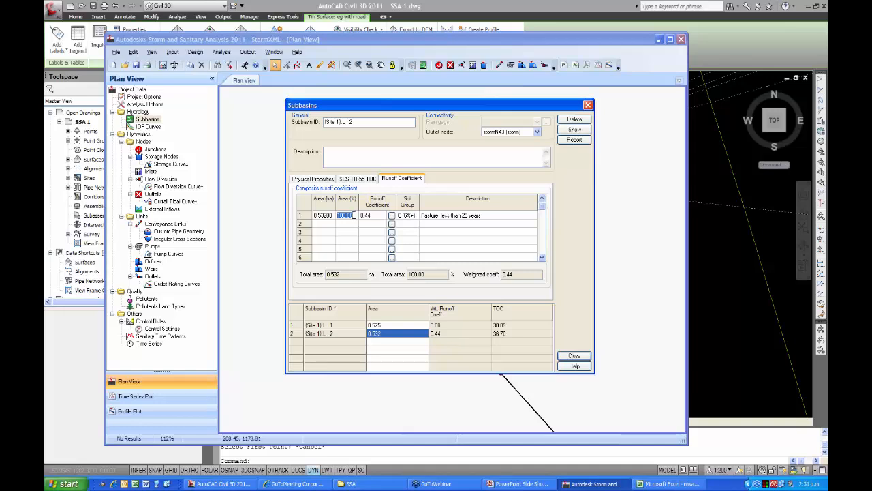
pyautogui.write('50')
pyautogui.click(344, 224)
pyautogui.write('50')
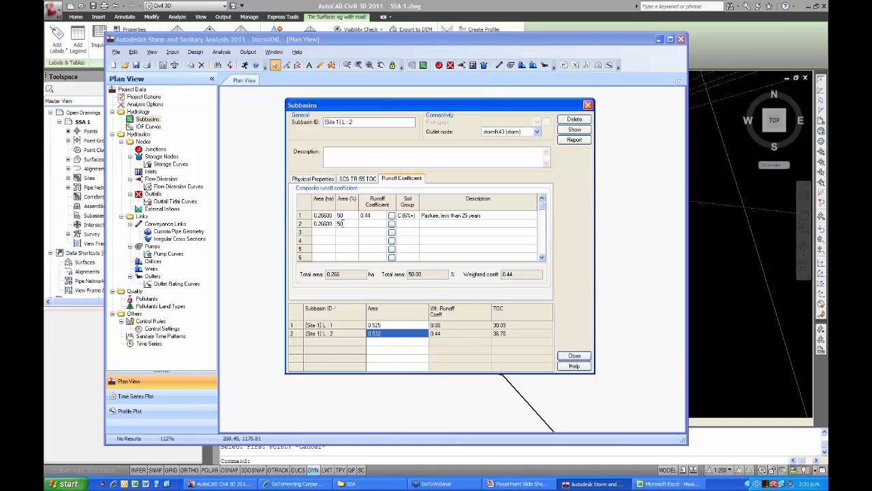
# Assign the second subbasin's second area row the 0.13 coefficient for Forest, less than 25 years, soil group C (2-6%).
pyautogui.click(383, 226)
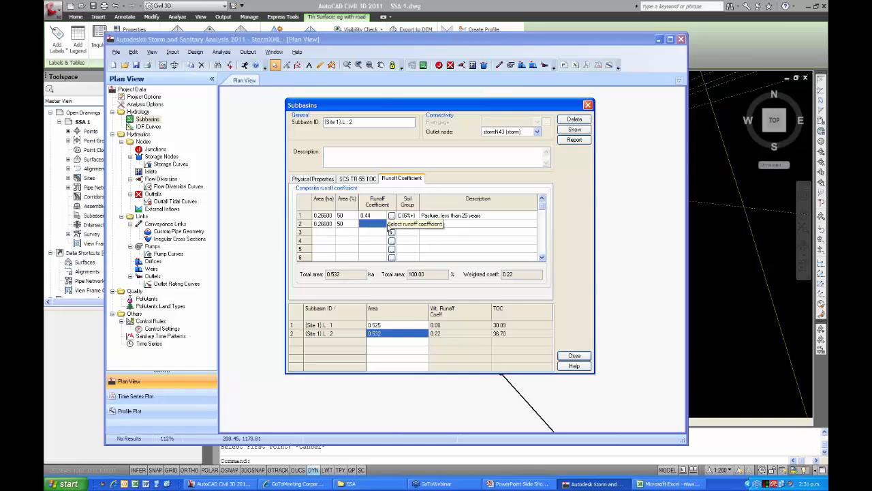
pyautogui.click(392, 225)
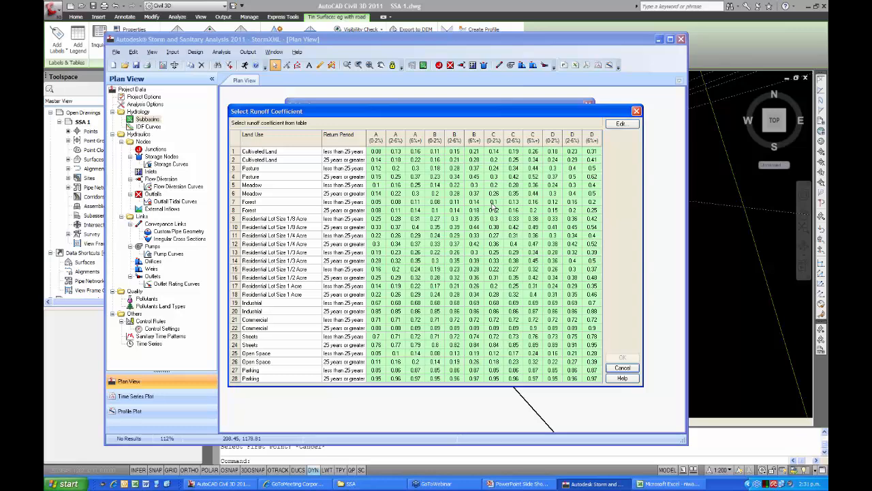
pyautogui.click(514, 203)
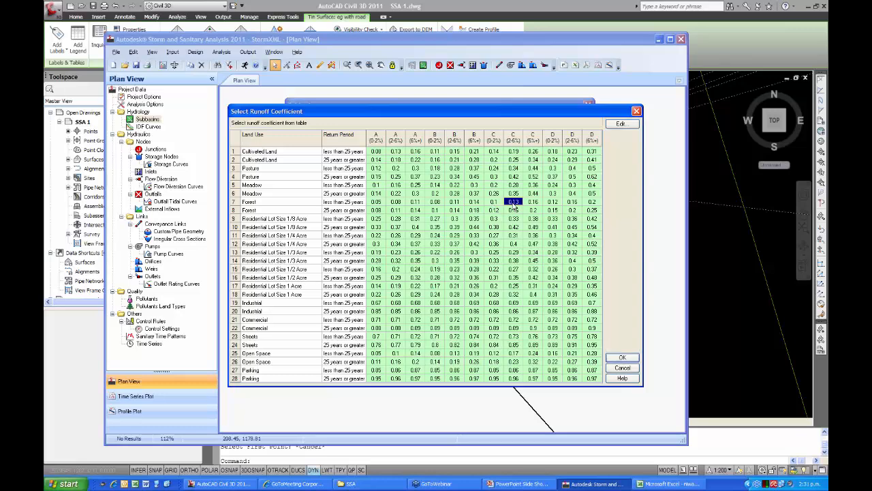
pyautogui.doubleClick(513, 203)
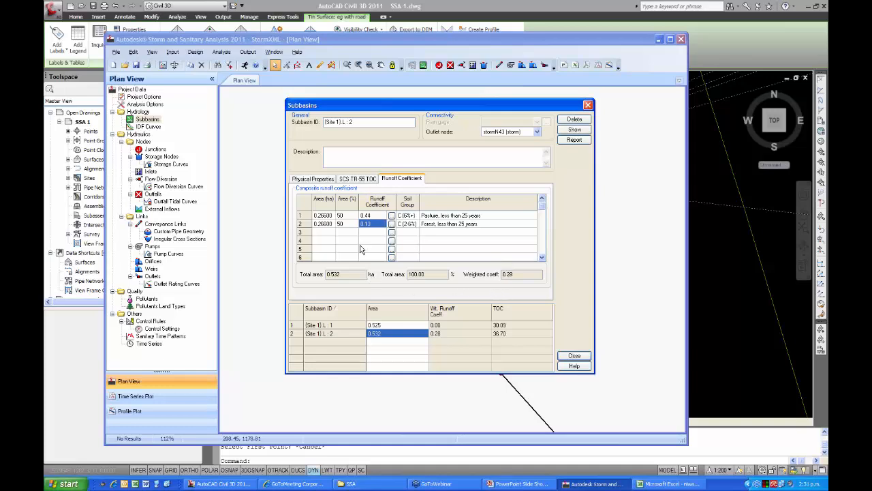
pyautogui.click(373, 225)
# Split the first subbasin's runoff area into two 50% rows with coefficients 0.44 and 0.13, and finish editing the subbasins.
pyautogui.click(394, 325)
pyautogui.click(366, 216)
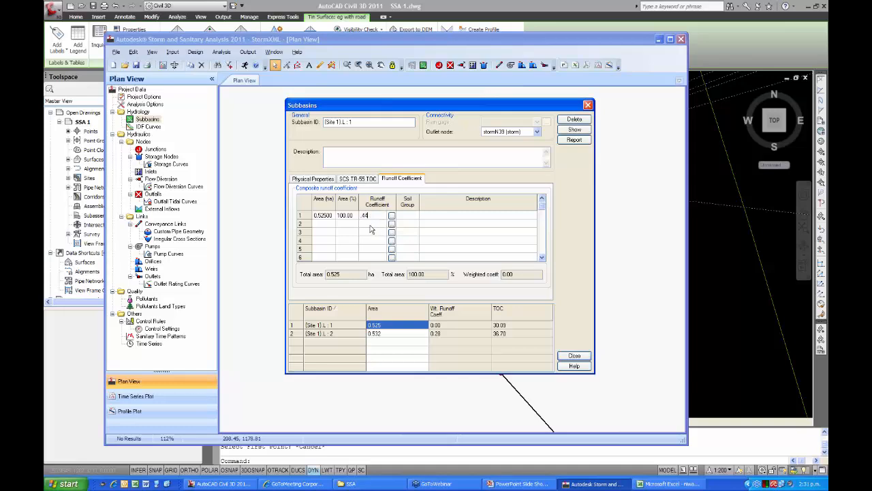
pyautogui.click(342, 225)
pyautogui.write('50')
pyautogui.click(345, 215)
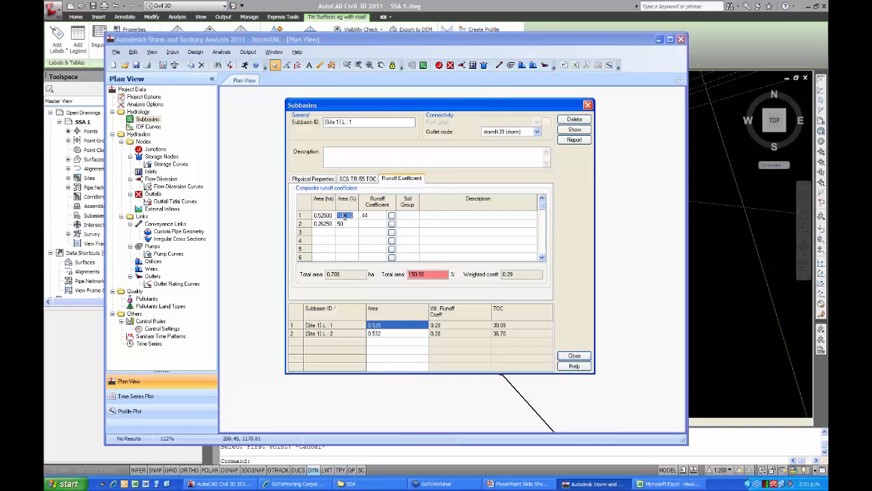
pyautogui.write('50')
pyautogui.click(368, 225)
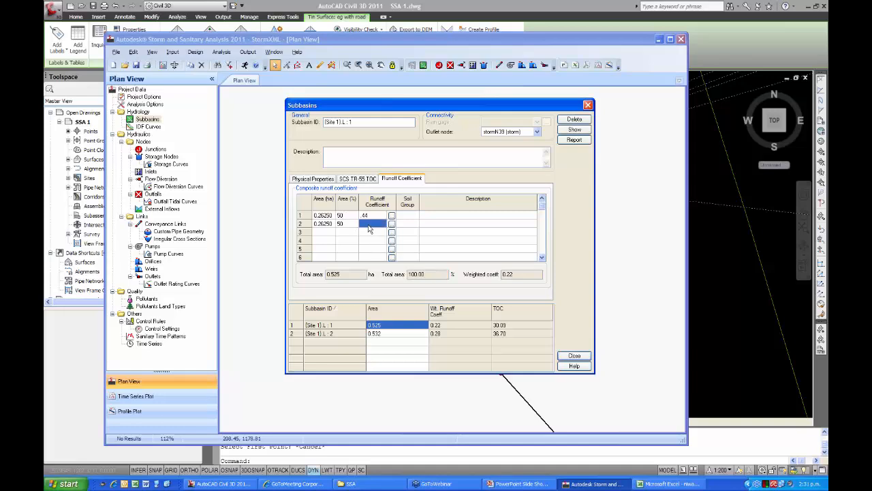
pyautogui.write('.13')
pyautogui.click(374, 232)
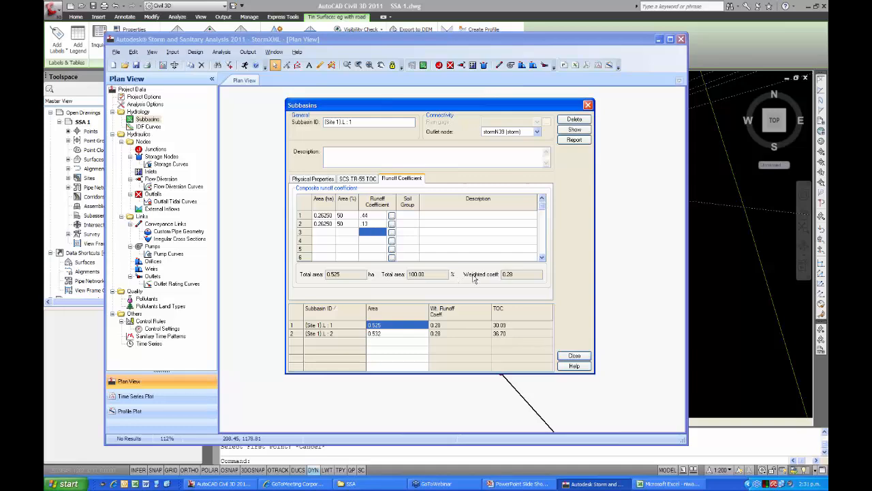
pyautogui.click(402, 334)
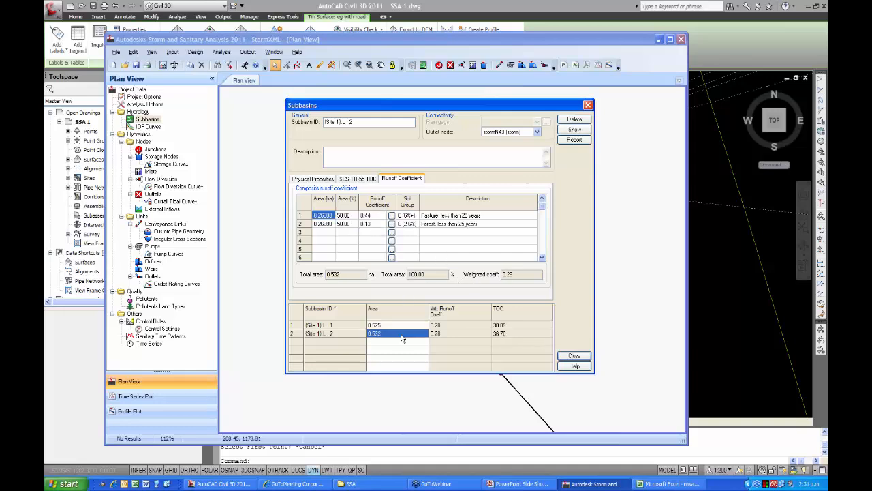
pyautogui.click(574, 355)
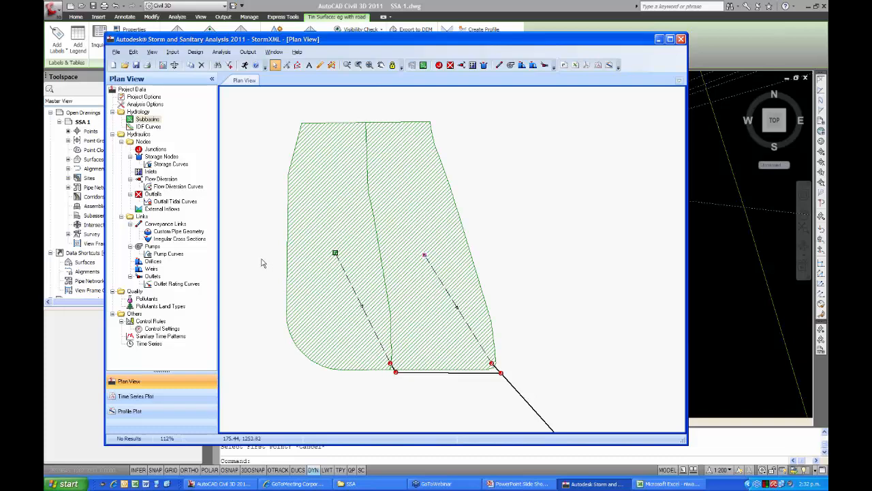
# Examine the conveyance link properties of pipes stormP27, stormP28 and stormP29 in the plan.
pyautogui.moveTo(246, 289); pyautogui.dragTo(265, 248, button='middle')
pyautogui.scroll(-1, 240, 252)
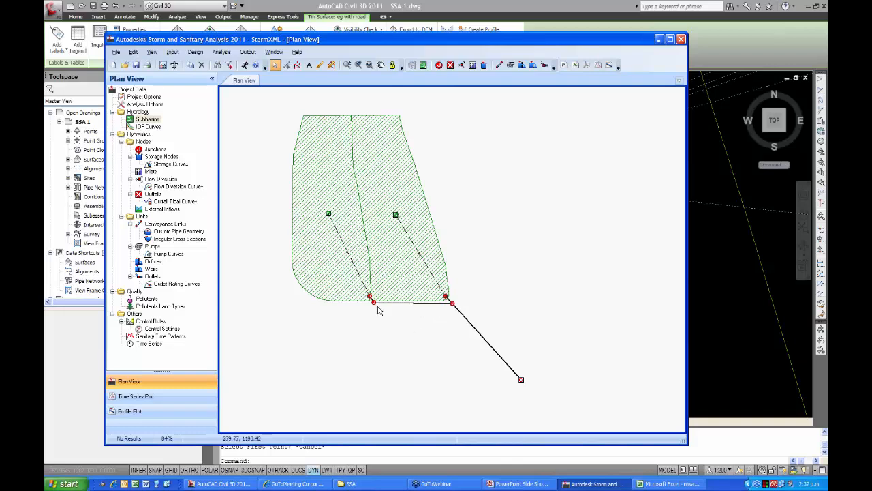
pyautogui.scroll(3, 374, 302)
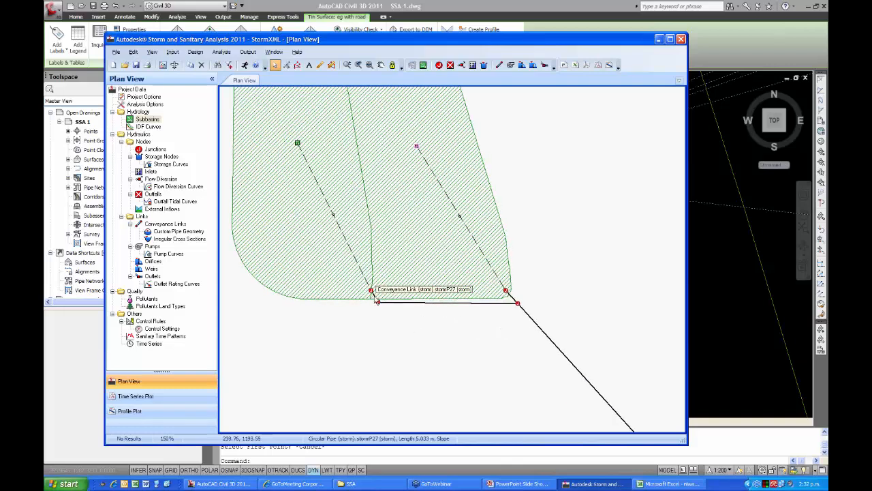
pyautogui.doubleClick(376, 301)
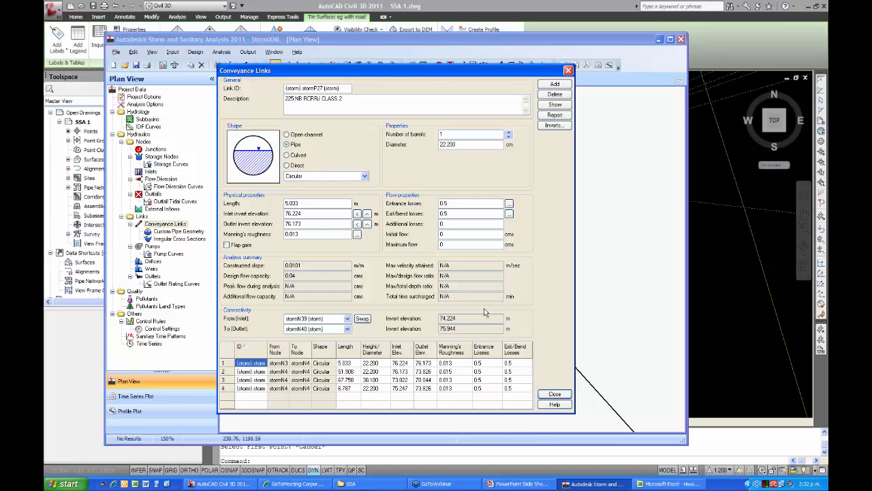
pyautogui.click(557, 395)
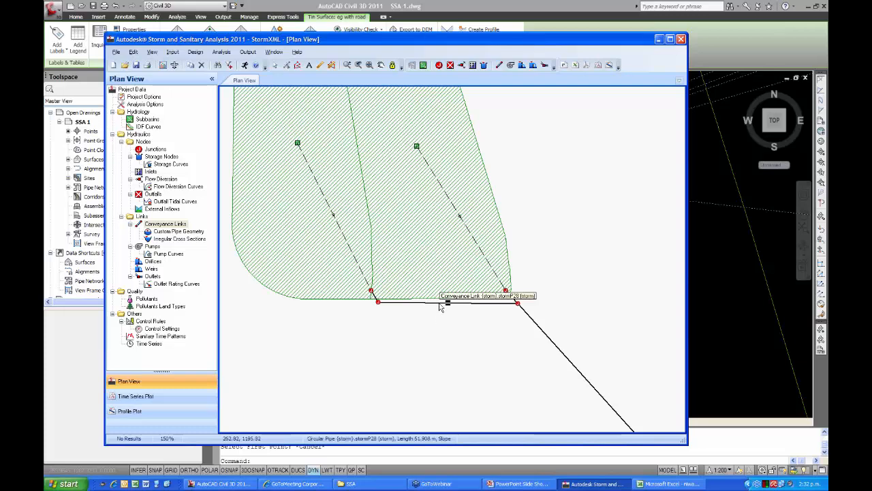
pyautogui.doubleClick(439, 305)
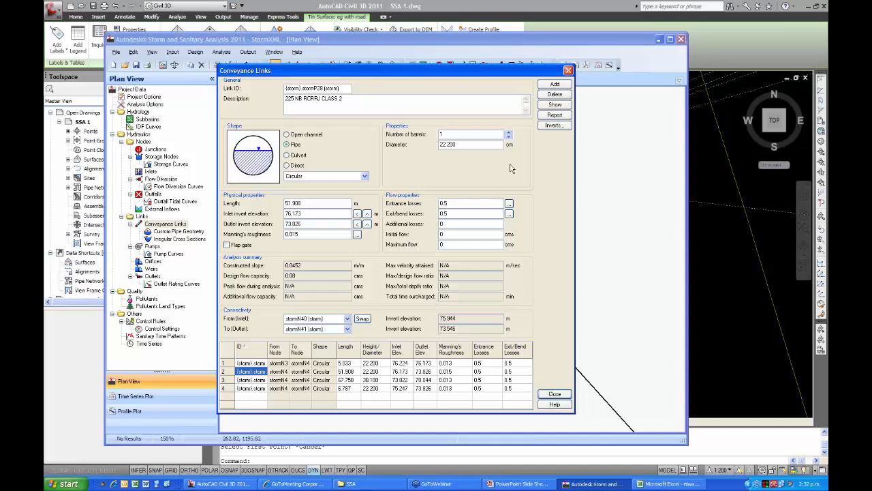
pyautogui.moveTo(508, 74); pyautogui.dragTo(489, 170)
pyautogui.moveTo(486, 138); pyautogui.dragTo(472, 85)
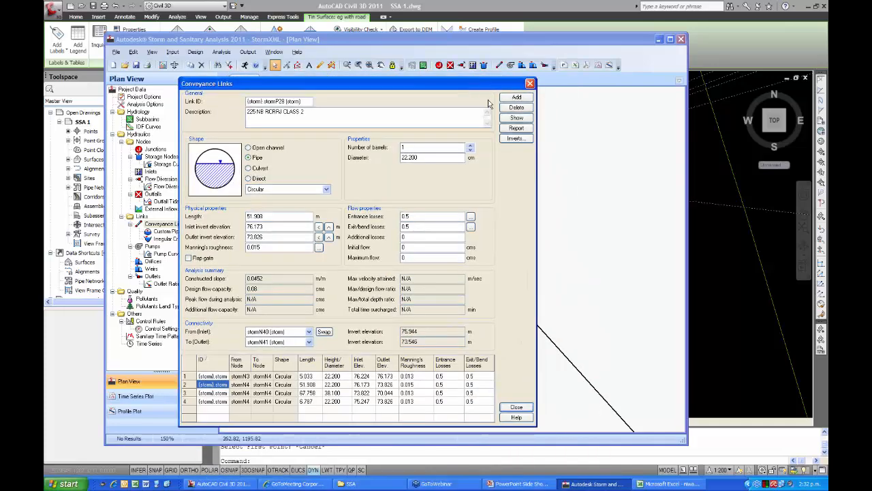
pyautogui.click(516, 407)
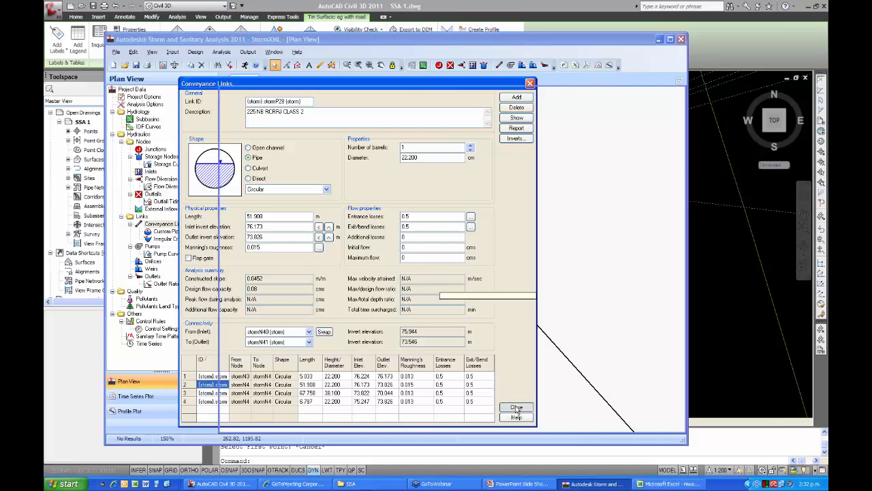
pyautogui.doubleClick(546, 339)
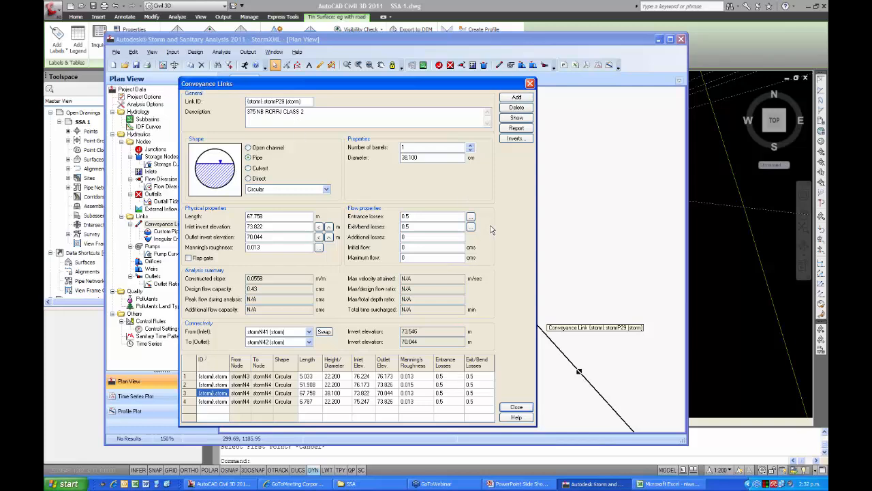
pyautogui.click(517, 406)
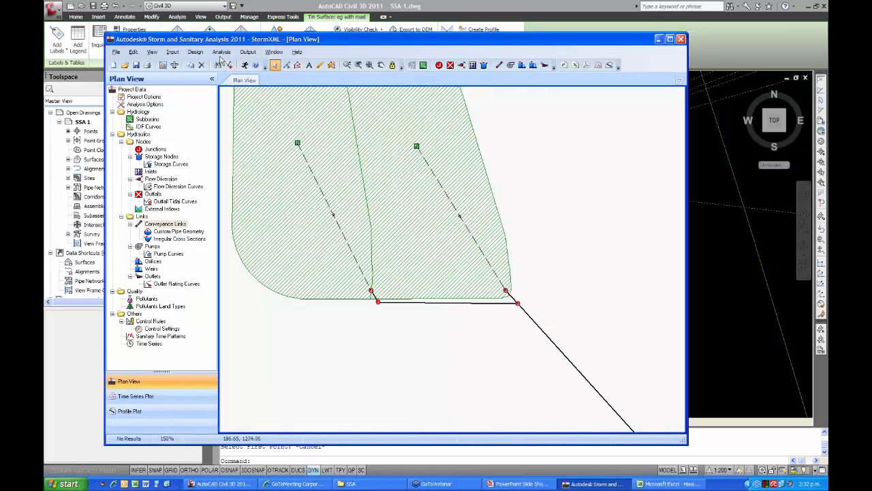
# Set the analysis end date to 09/24/2010 in the analysis options.
pyautogui.click(222, 53)
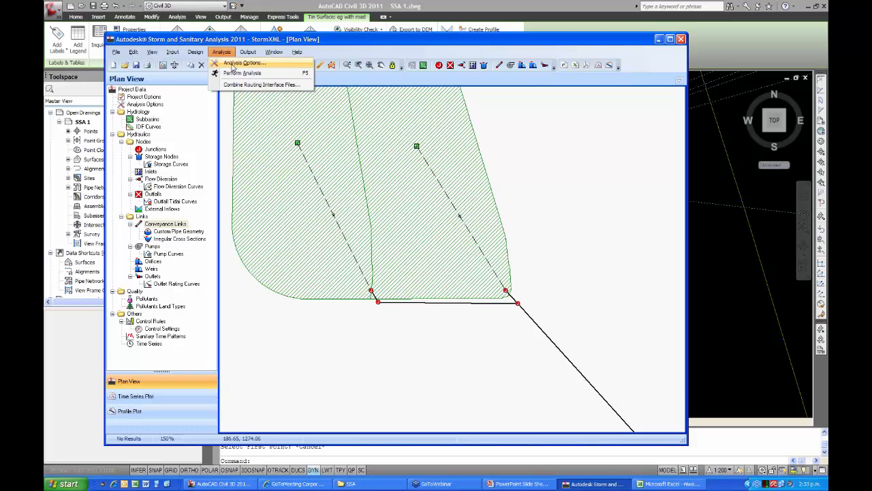
pyautogui.click(233, 63)
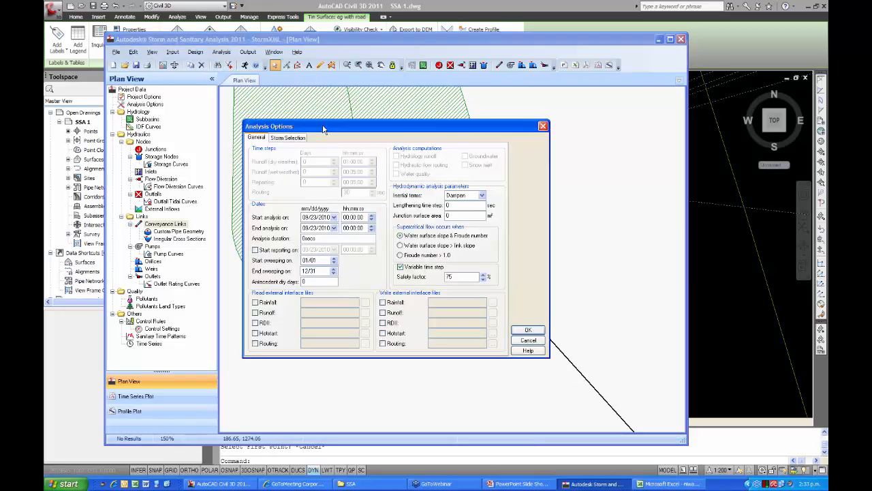
pyautogui.moveTo(324, 128); pyautogui.dragTo(315, 98)
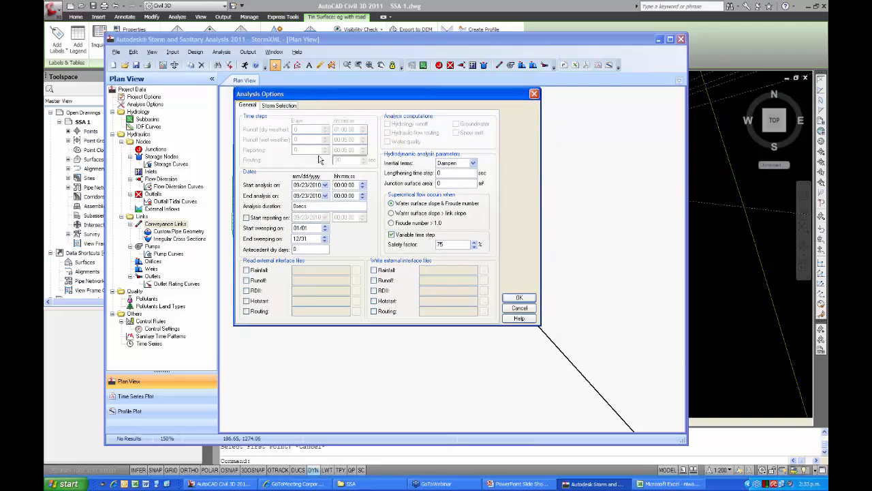
pyautogui.click(325, 196)
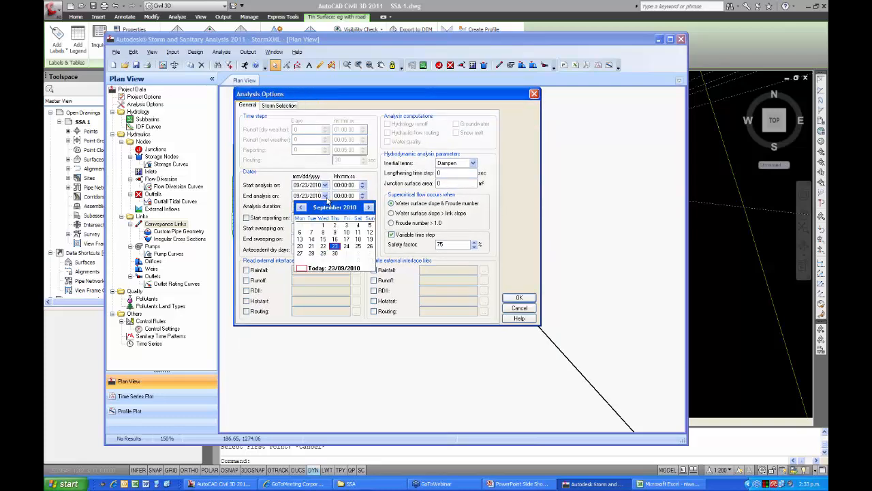
pyautogui.click(346, 246)
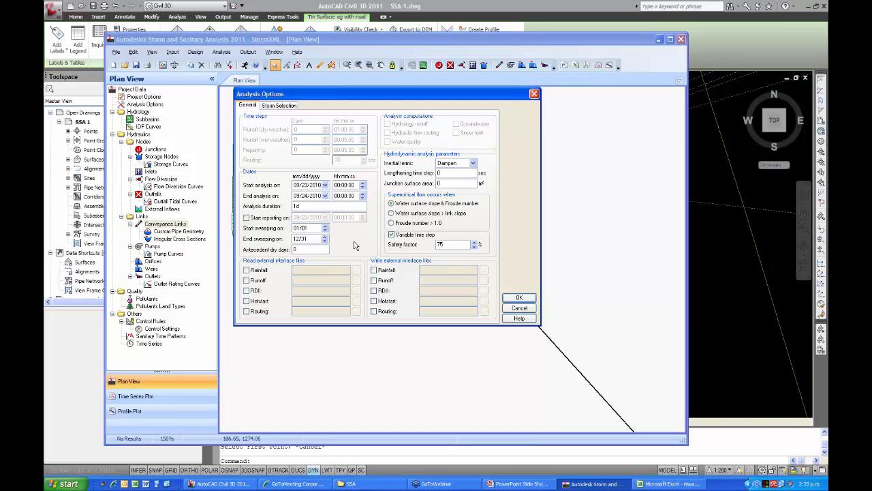
# Set the single storm analysis to a 100-year return period and perform the analysis.
pyautogui.click(276, 108)
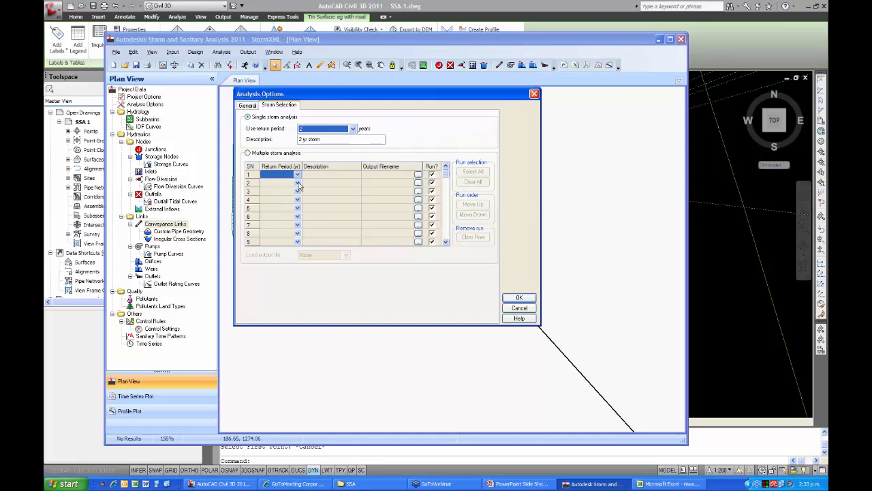
pyautogui.click(353, 128)
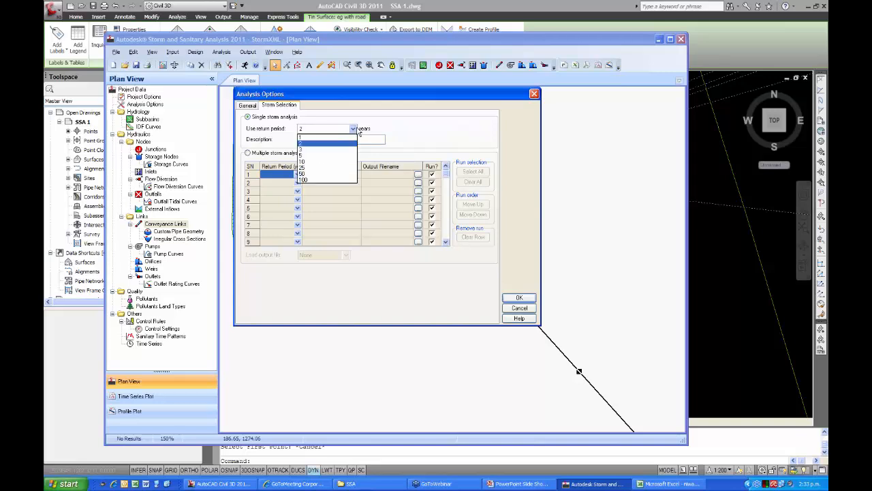
pyautogui.click(325, 179)
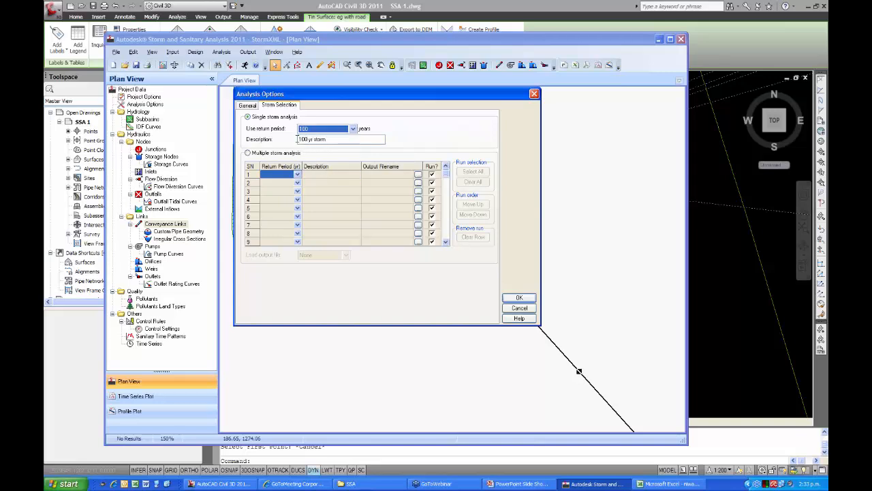
pyautogui.click(519, 297)
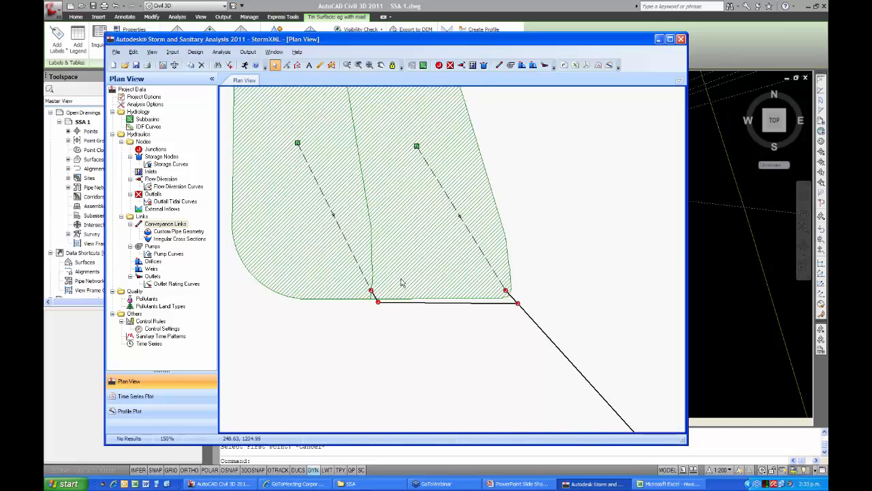
pyautogui.click(221, 52)
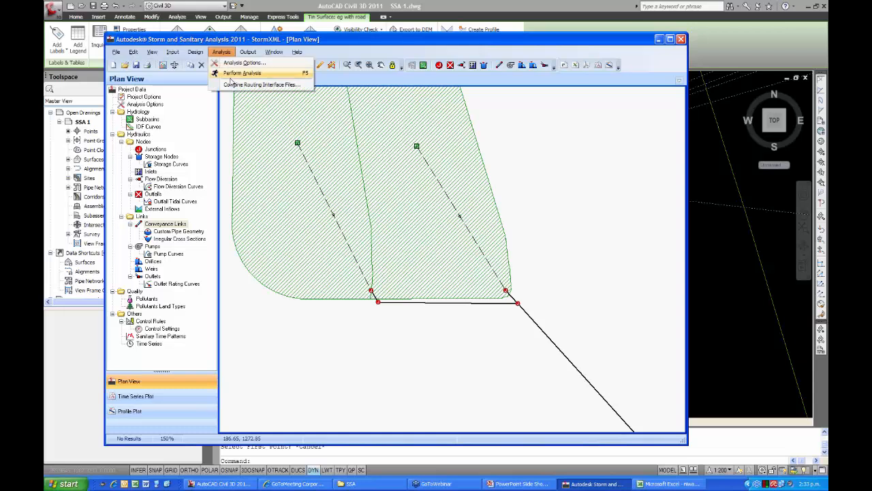
pyautogui.click(243, 73)
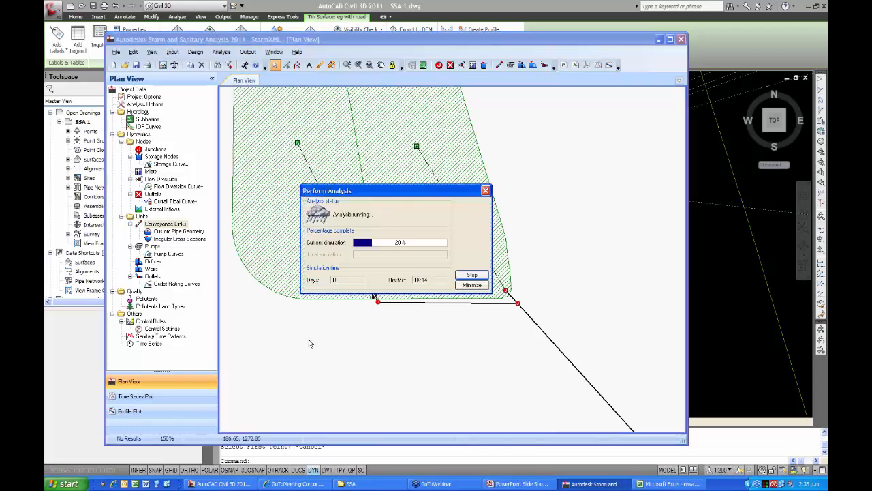
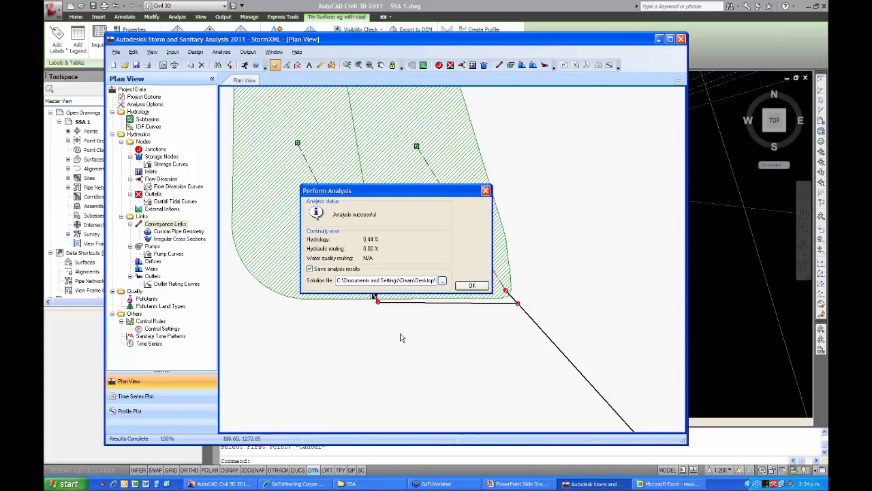
# Create a profile plot of the storm network from outfall stormN42 to node stormN39 and hide its summary table.
pyautogui.press('Return')
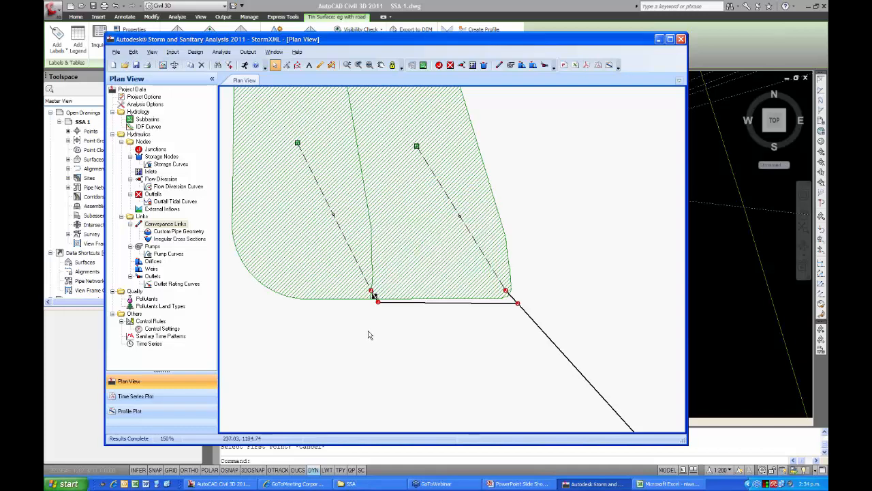
pyautogui.scroll(-2, 368, 333)
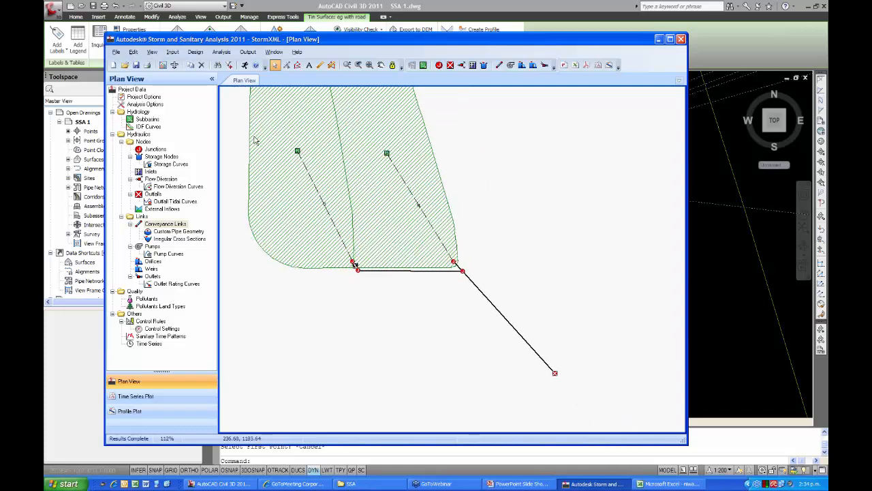
pyautogui.click(249, 53)
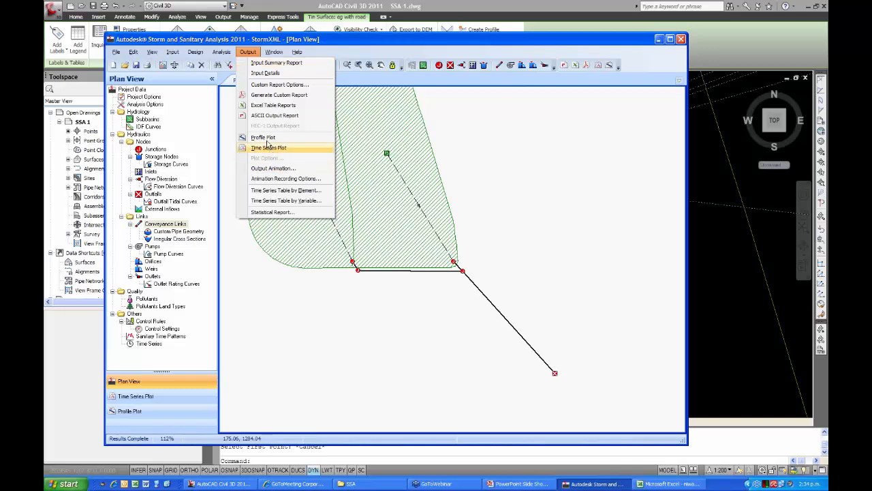
pyautogui.click(265, 138)
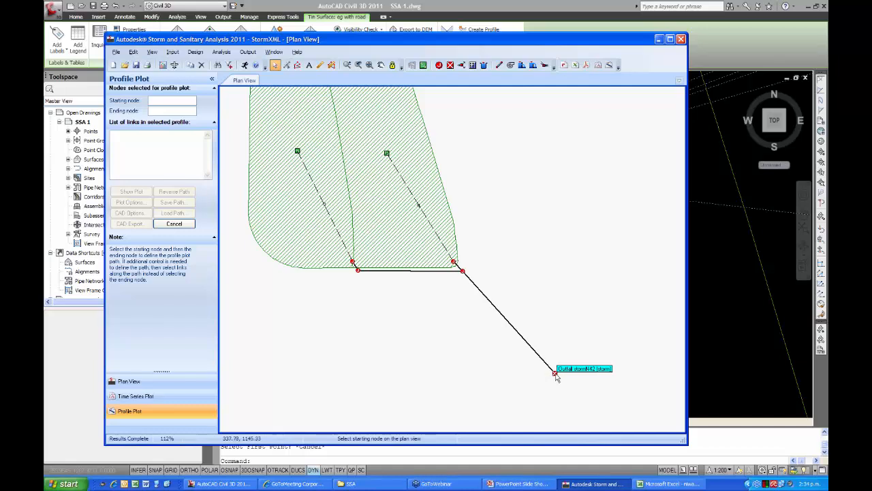
pyautogui.click(556, 374)
pyautogui.click(353, 262)
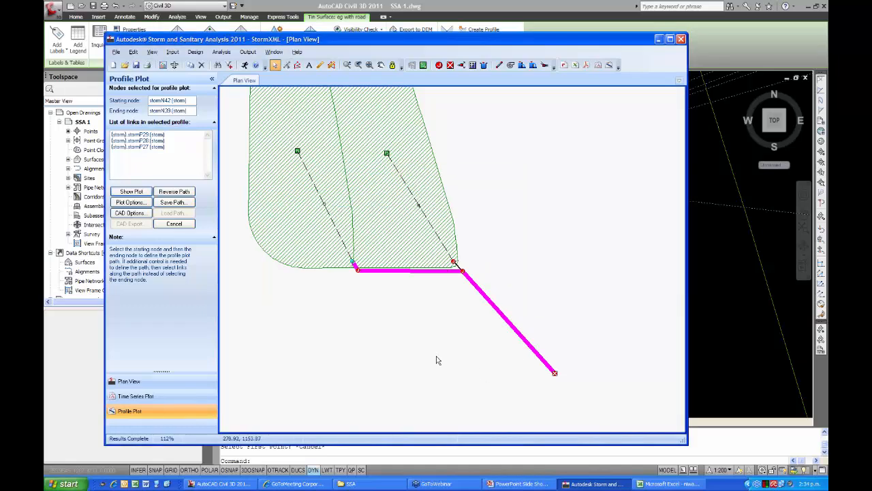
pyautogui.click(132, 191)
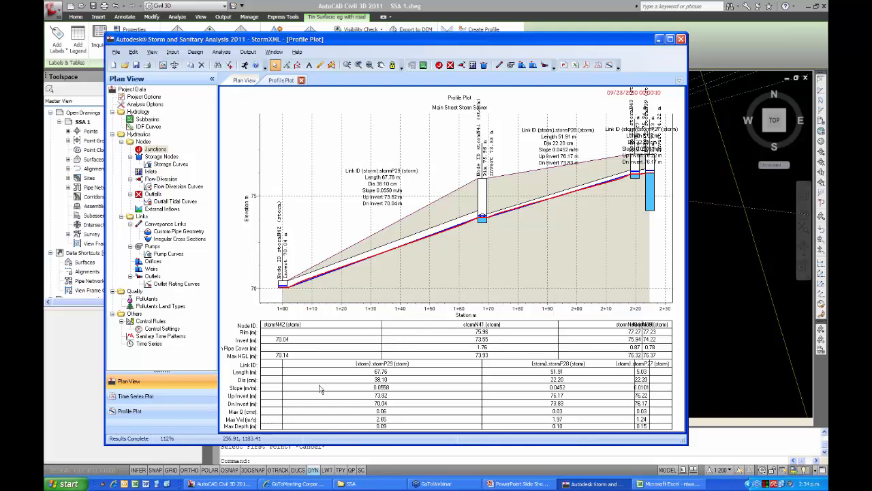
pyautogui.rightClick(427, 352)
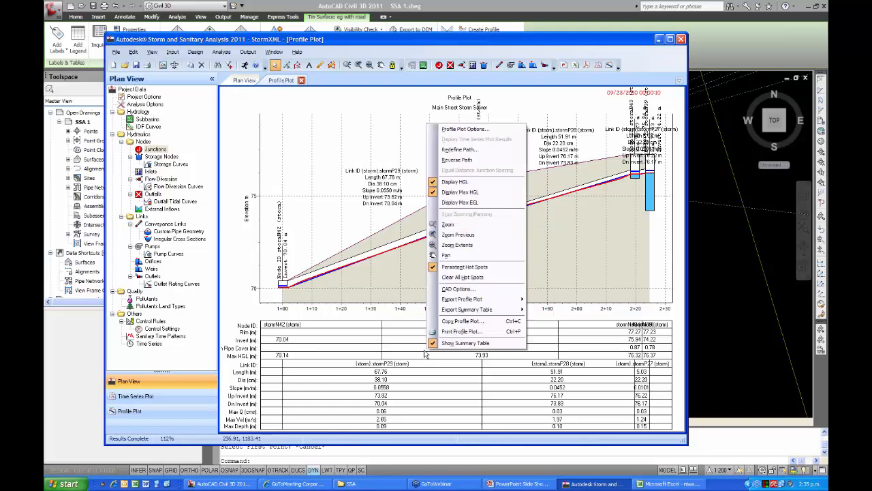
pyautogui.click(465, 345)
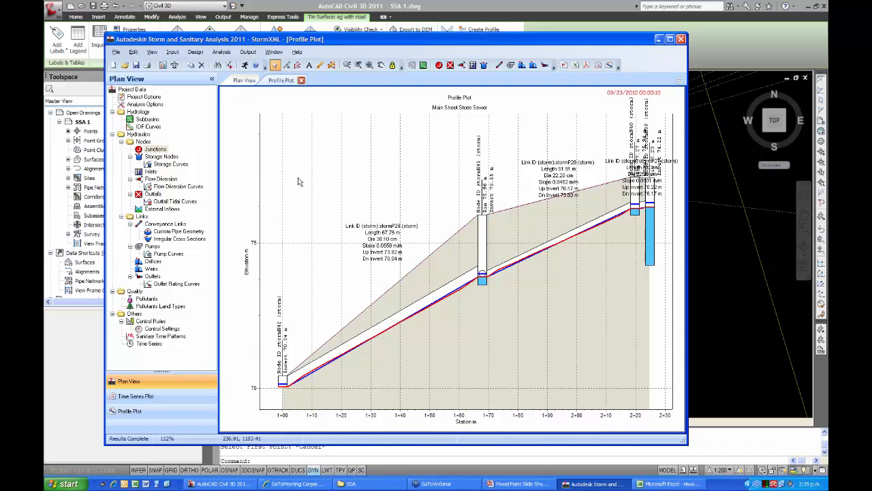
# Play the output animation of the profile plot at maximum speed, then stop it and close the animation controls.
pyautogui.click(222, 52)
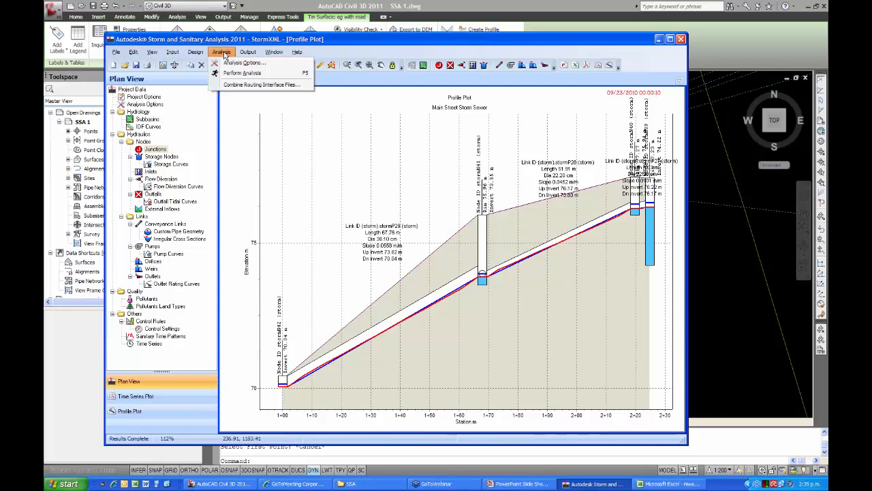
pyautogui.moveTo(248, 54)
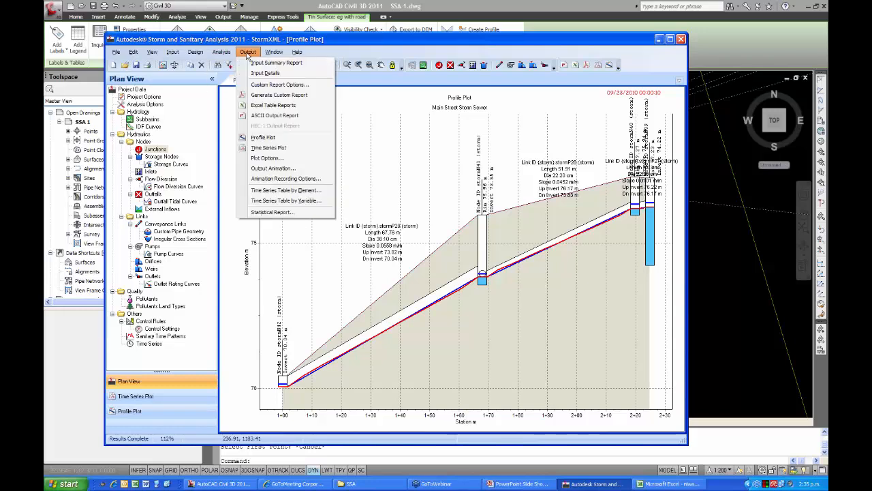
pyautogui.click(260, 170)
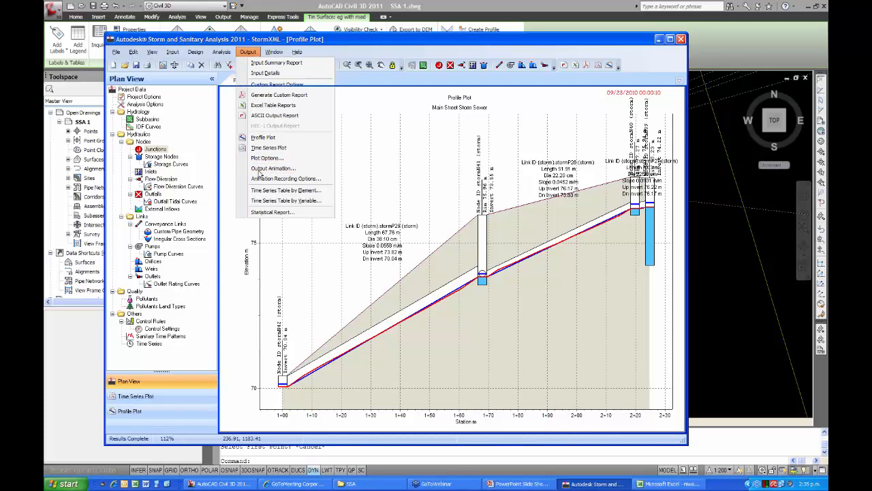
pyautogui.moveTo(360, 172); pyautogui.dragTo(278, 102)
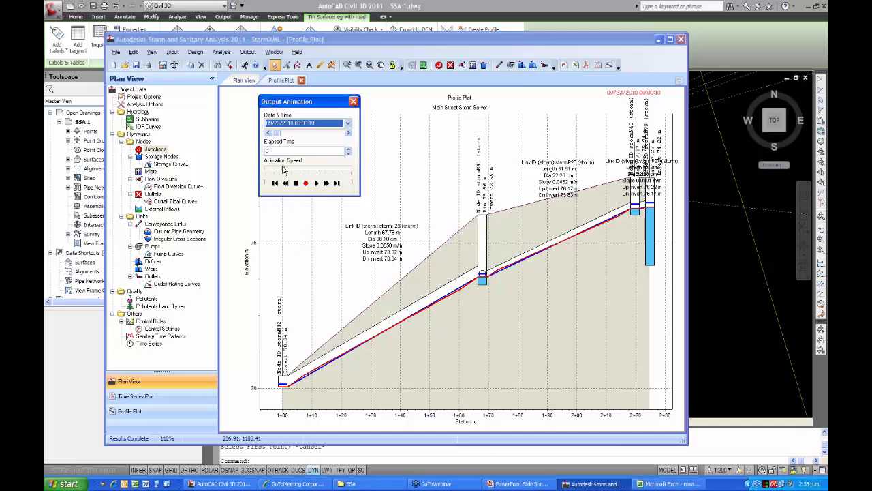
pyautogui.moveTo(282, 168); pyautogui.dragTo(348, 171)
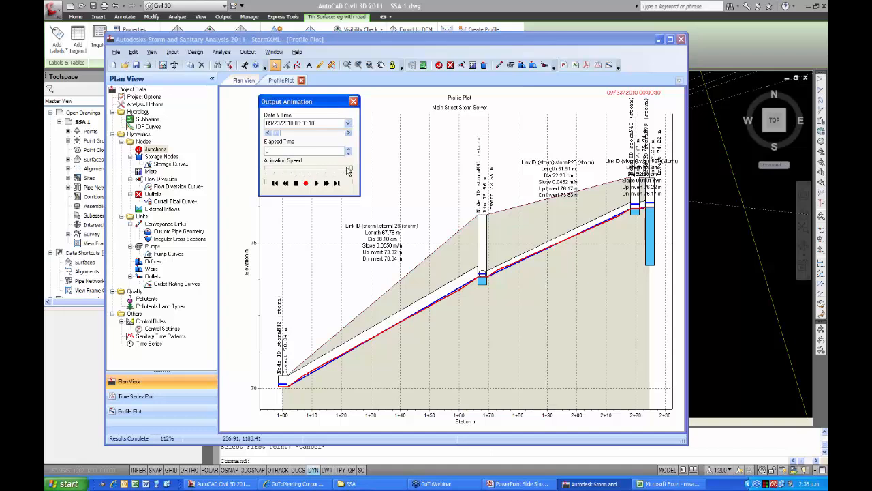
pyautogui.click(316, 184)
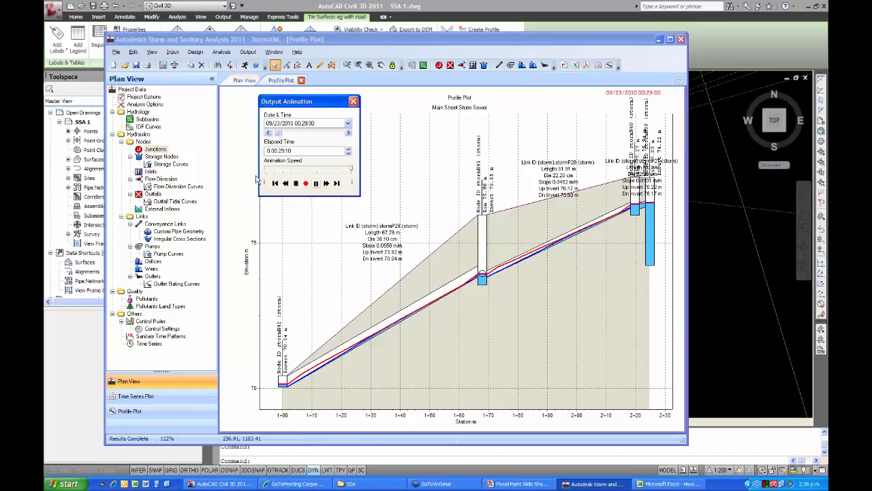
pyautogui.click(316, 184)
pyautogui.click(316, 184)
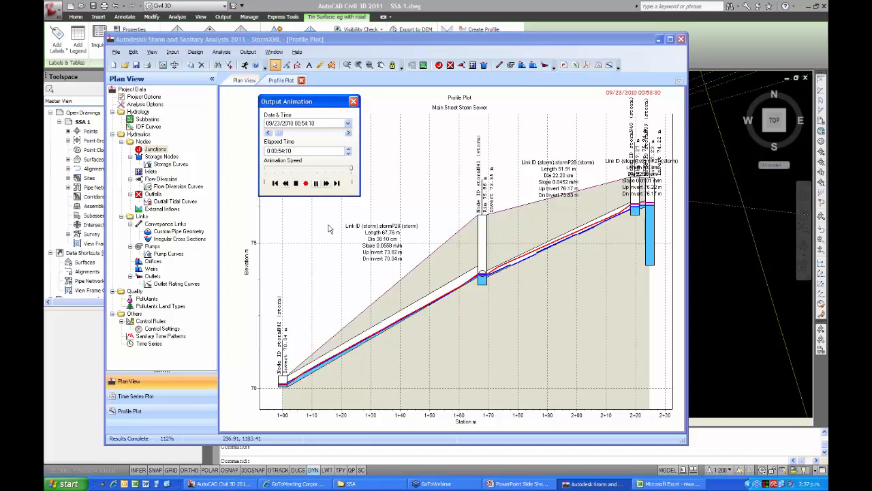
pyautogui.click(296, 183)
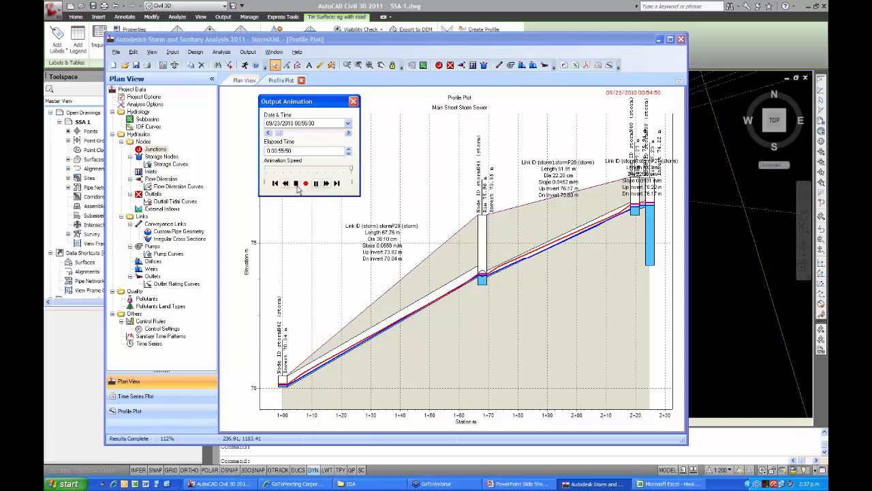
pyautogui.click(353, 101)
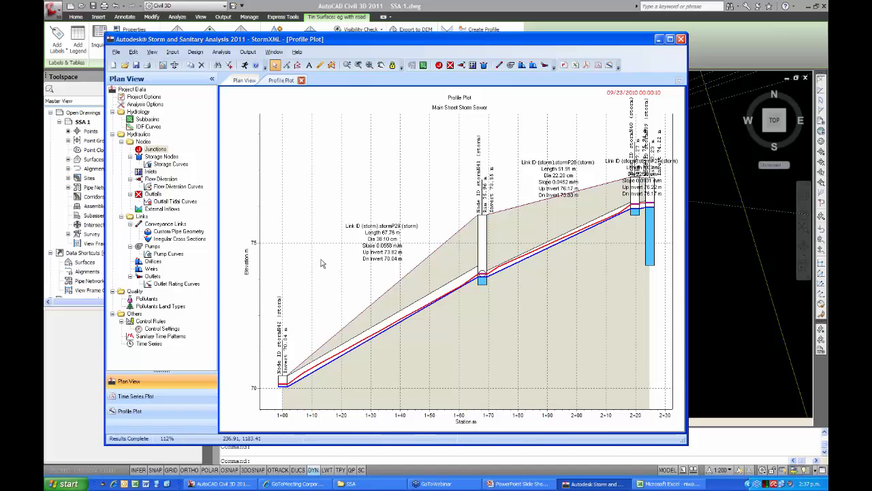
# Display the maximum EGL on the profile plot and hide it again.
pyautogui.rightClick(323, 263)
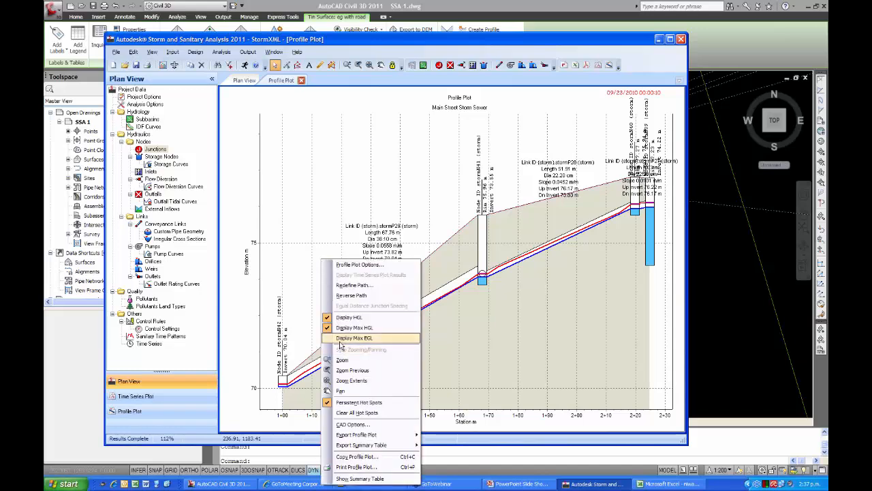
pyautogui.click(340, 339)
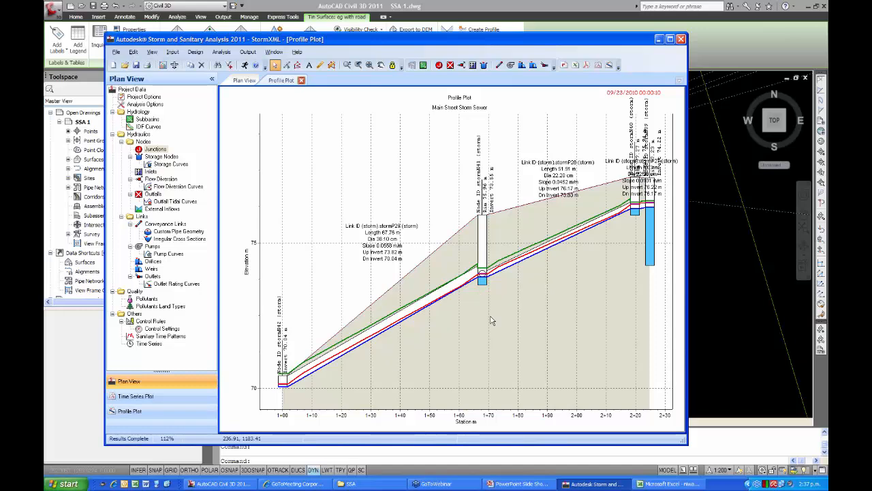
pyautogui.rightClick(320, 187)
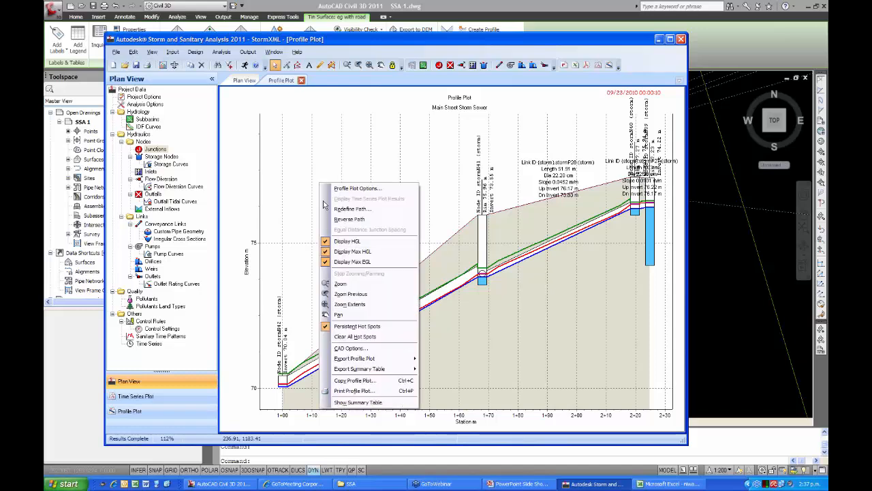
pyautogui.click(340, 263)
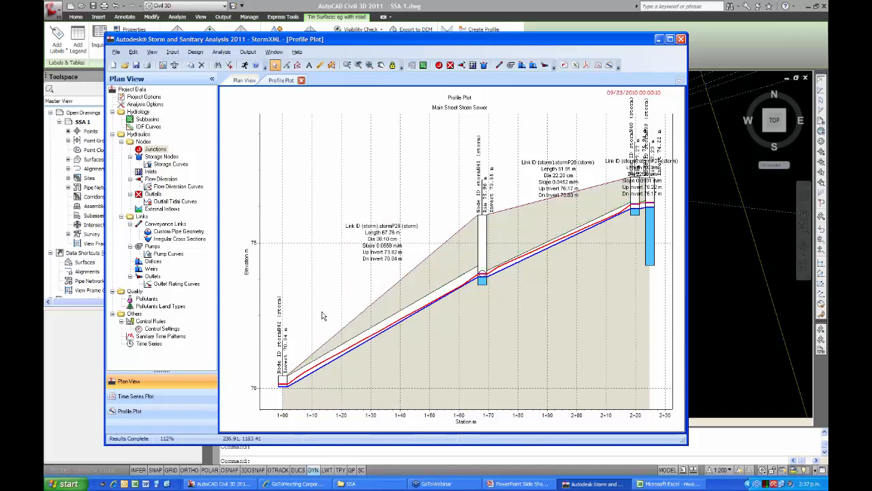
# Set the diameter of conveyance link stormP29 to 22.2 cm.
pyautogui.doubleClick(388, 327)
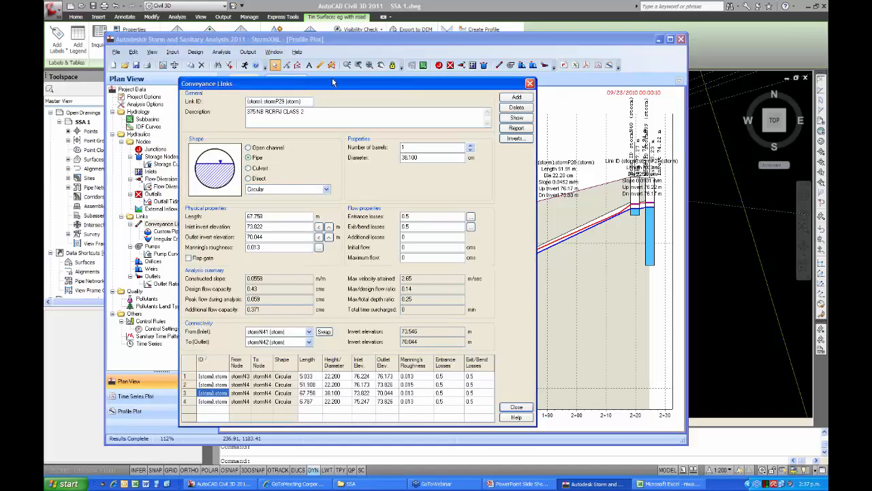
pyautogui.moveTo(332, 83); pyautogui.dragTo(322, 47)
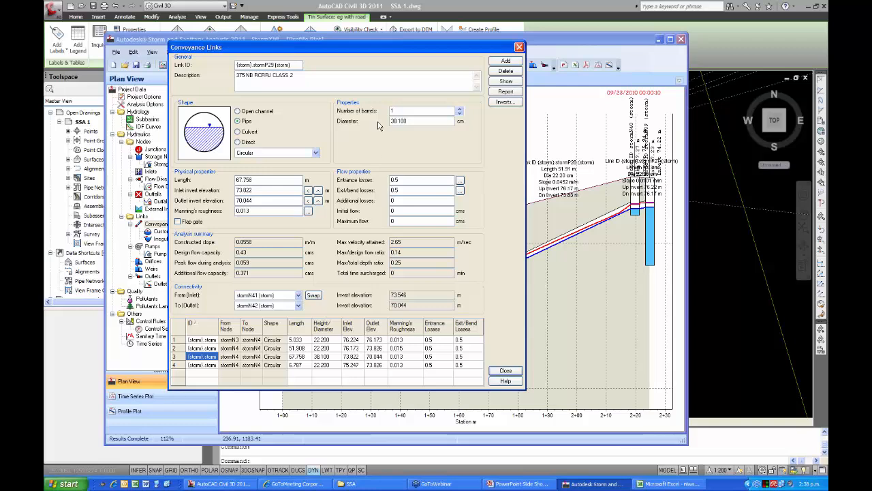
pyautogui.moveTo(415, 122); pyautogui.dragTo(372, 130)
pyautogui.write('22.2')
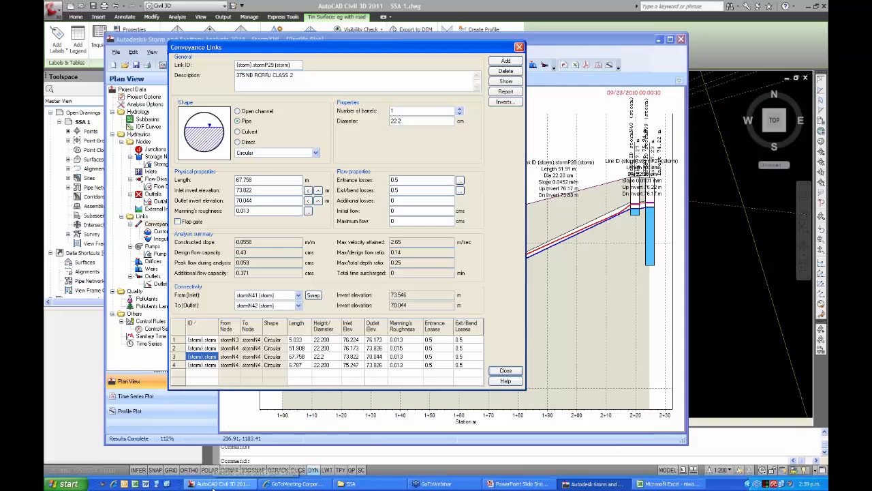
# Switch to AutoCAD Civil 3D and open the pipe network's _ANZ Part List for editing.
pyautogui.click(216, 483)
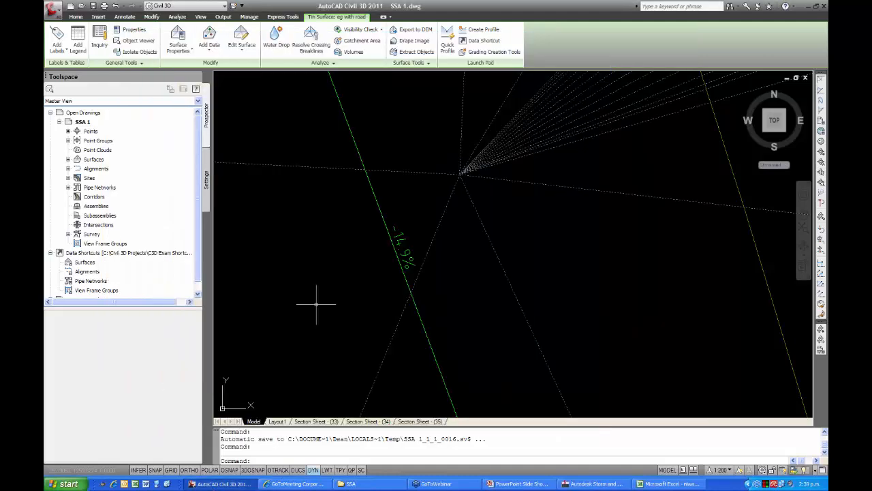
pyautogui.scroll(-8, 336, 278)
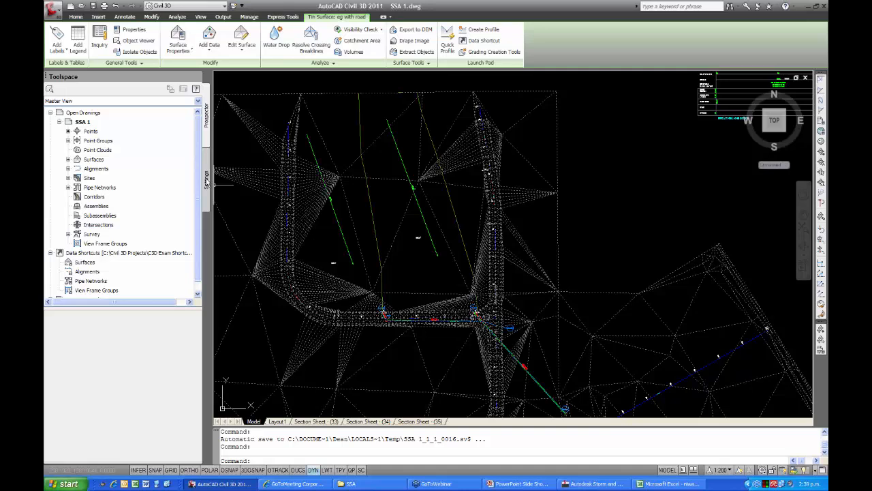
pyautogui.click(208, 181)
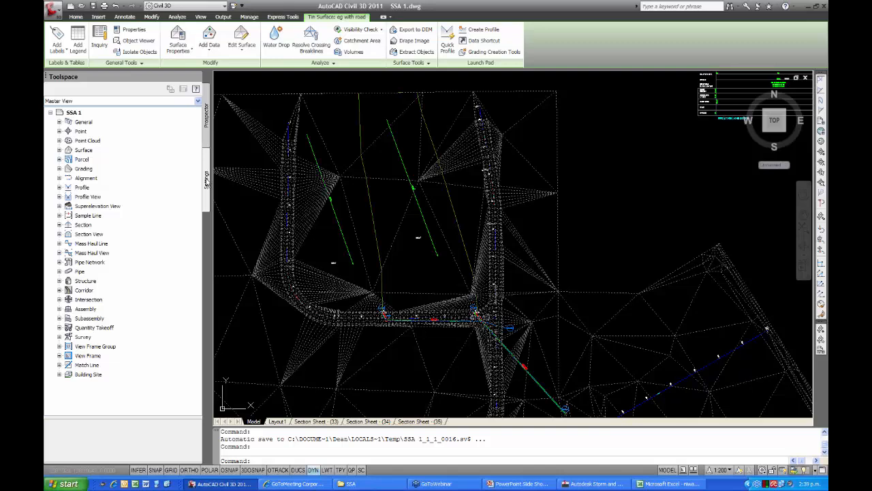
pyautogui.click(59, 261)
pyautogui.click(68, 271)
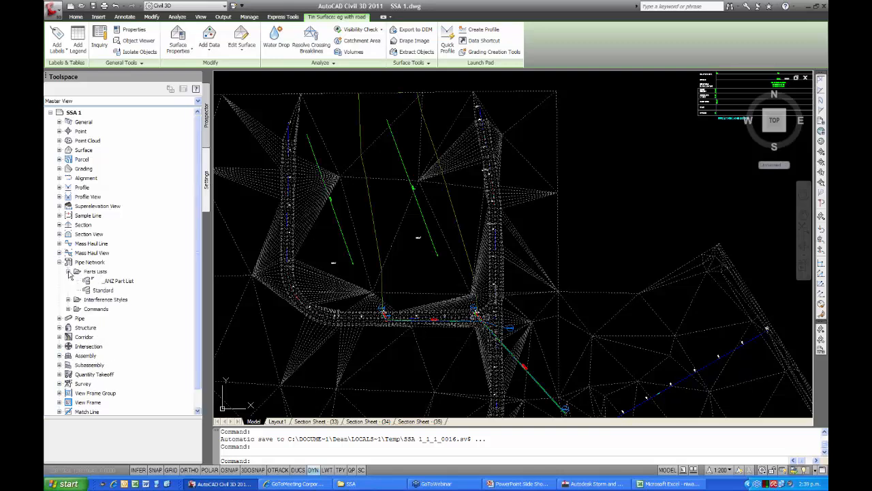
pyautogui.rightClick(115, 281)
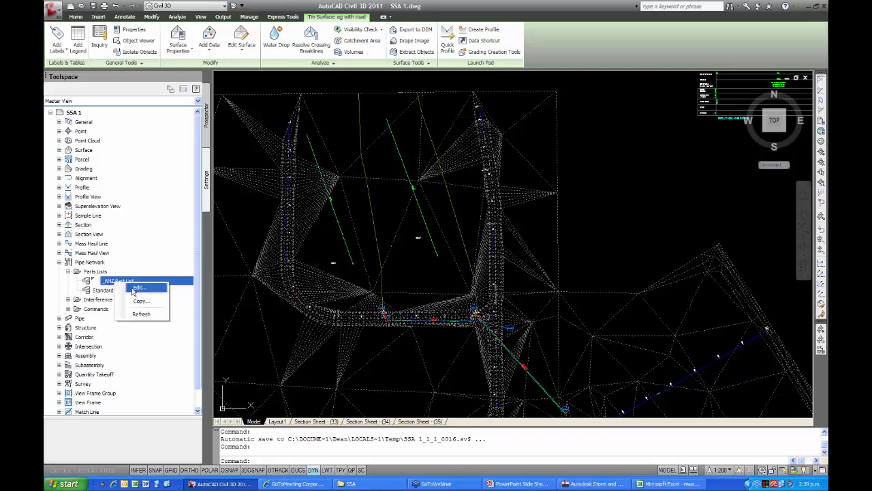
pyautogui.click(217, 320)
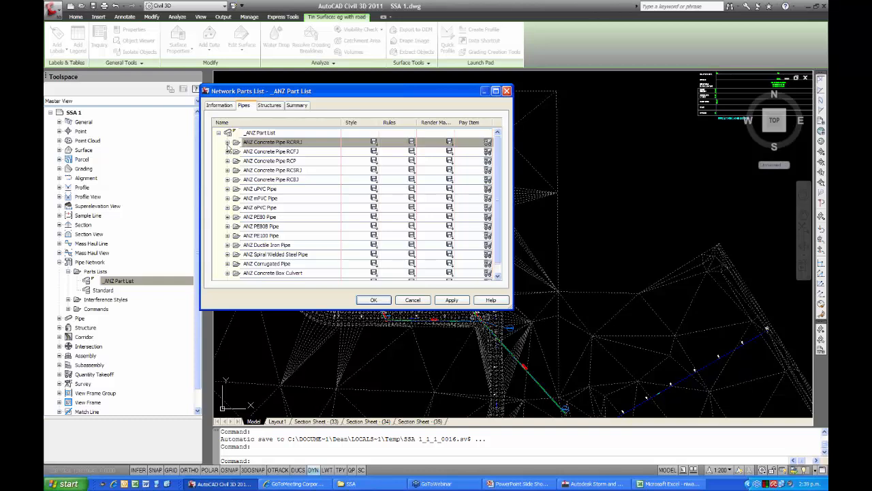
# Examine the part properties of the 300 NB RCRRJ CLASS 2 pipe in the ANZ Concrete Pipe RCRRJ family and close them without changes.
pyautogui.click(226, 142)
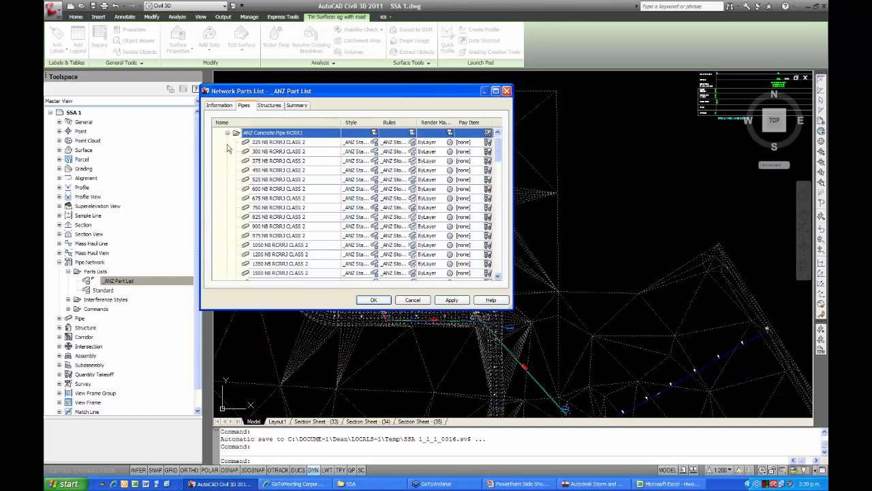
pyautogui.rightClick(278, 155)
pyautogui.click(297, 166)
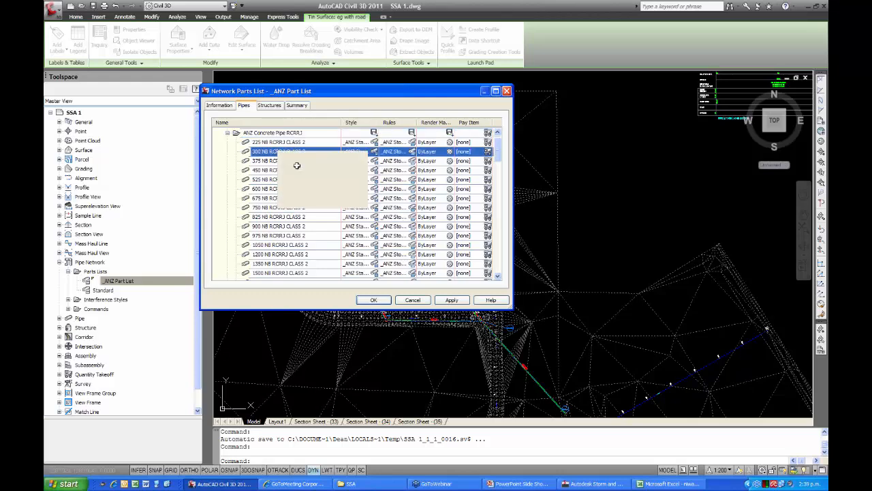
pyautogui.moveTo(348, 179); pyautogui.dragTo(319, 140)
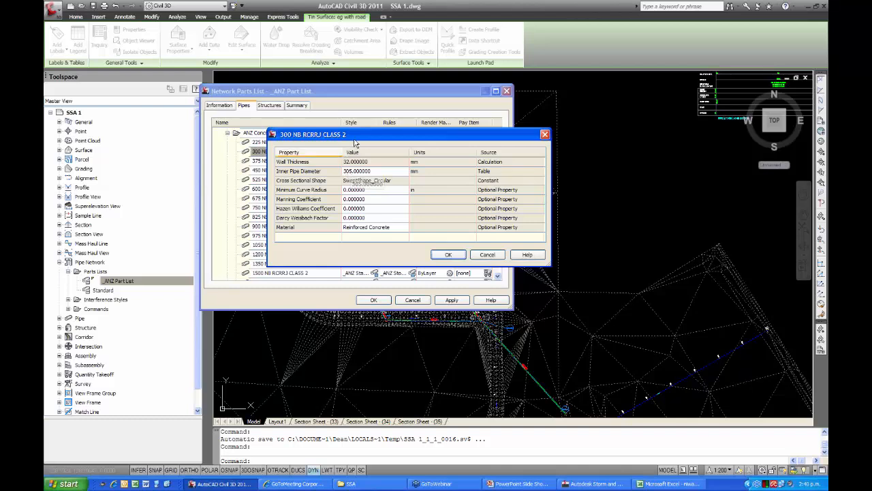
pyautogui.moveTo(365, 139); pyautogui.dragTo(430, 132)
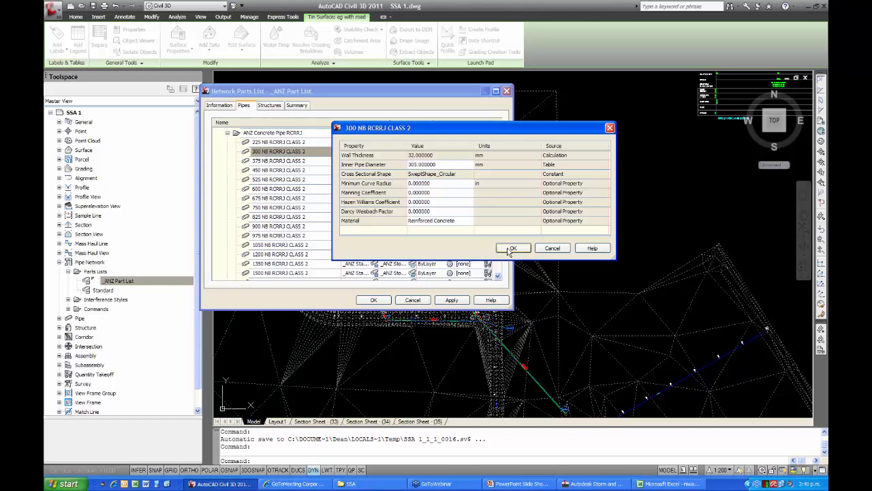
pyautogui.click(547, 251)
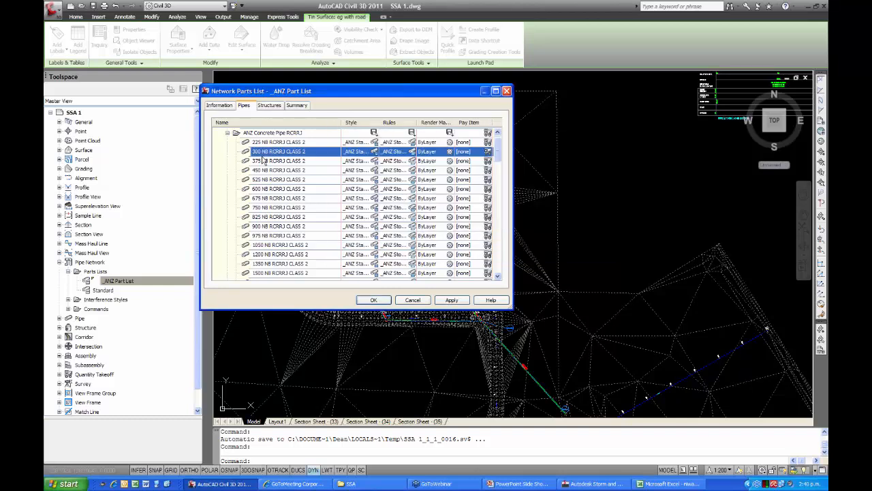
# Examine the part properties of the 225 NB RCRRJ CLASS 2 pipe and close the parts list.
pyautogui.rightClick(284, 144)
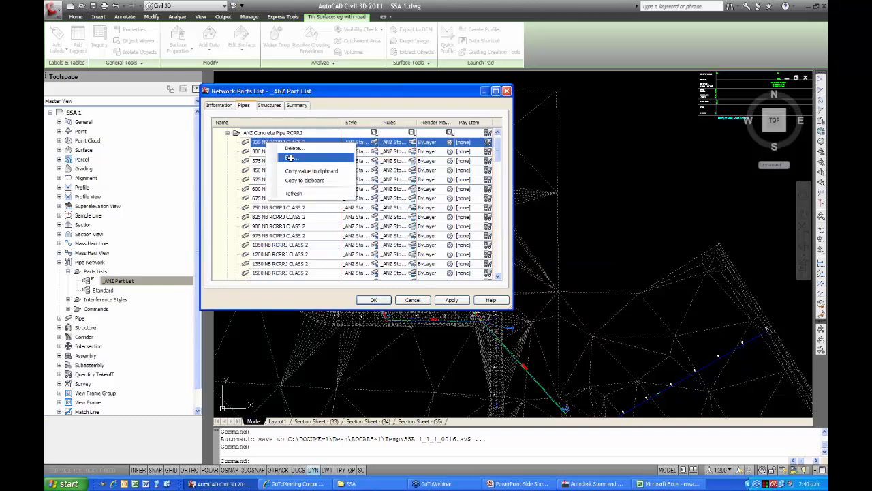
pyautogui.click(292, 157)
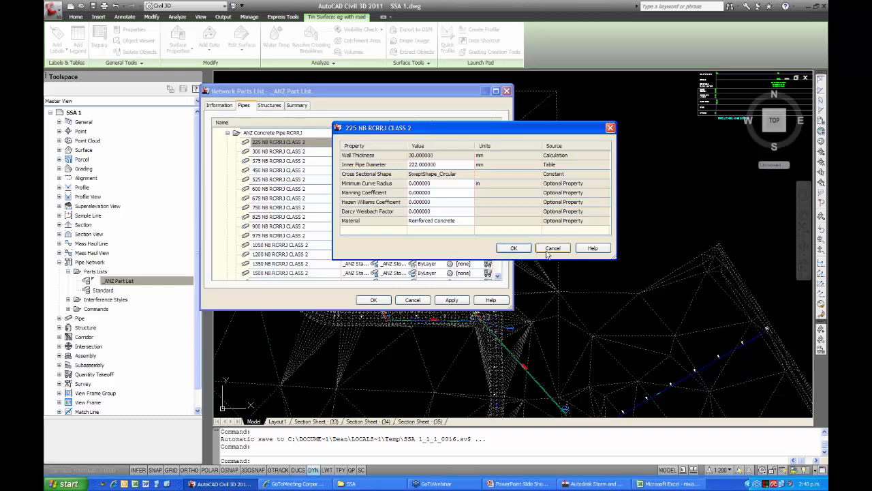
pyautogui.click(513, 249)
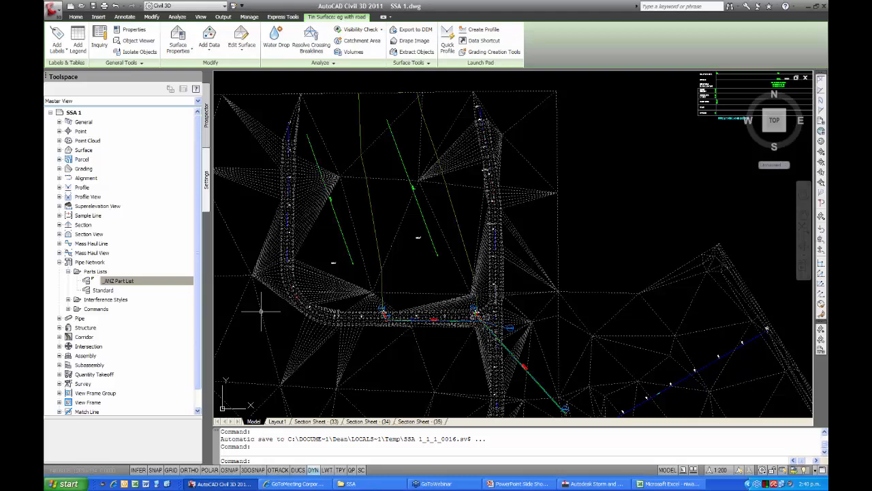
pyautogui.press('Escape')
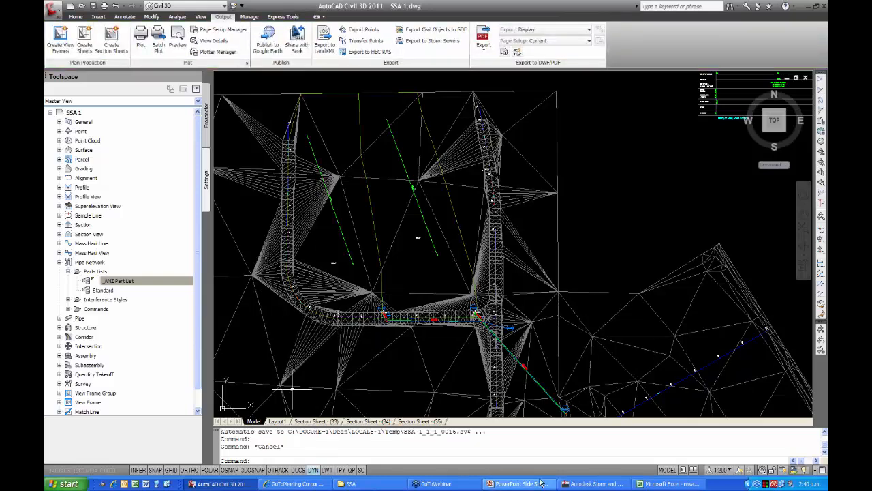
# Switch to Storm and Sanitary Analysis and change the description of conveyance link stormP29 to 225 NB RCRRJ CLASS 2.
pyautogui.click(591, 483)
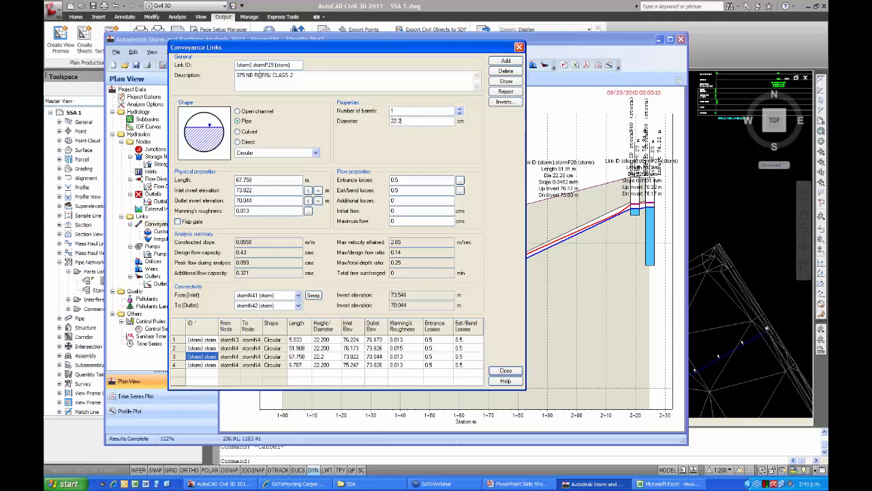
pyautogui.doubleClick(241, 75)
pyautogui.write('225')
pyautogui.click(527, 379)
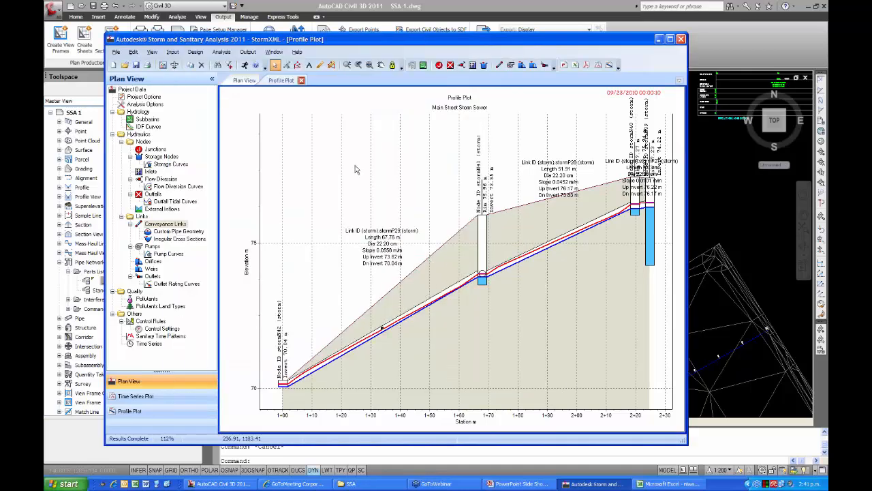
# Close the outdated profile plot and rerun the analysis of the storm network.
pyautogui.click(301, 81)
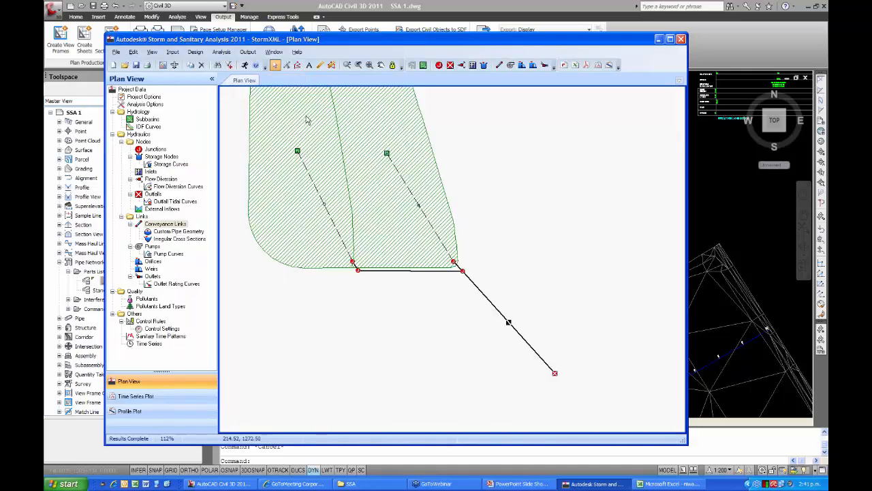
pyautogui.click(222, 52)
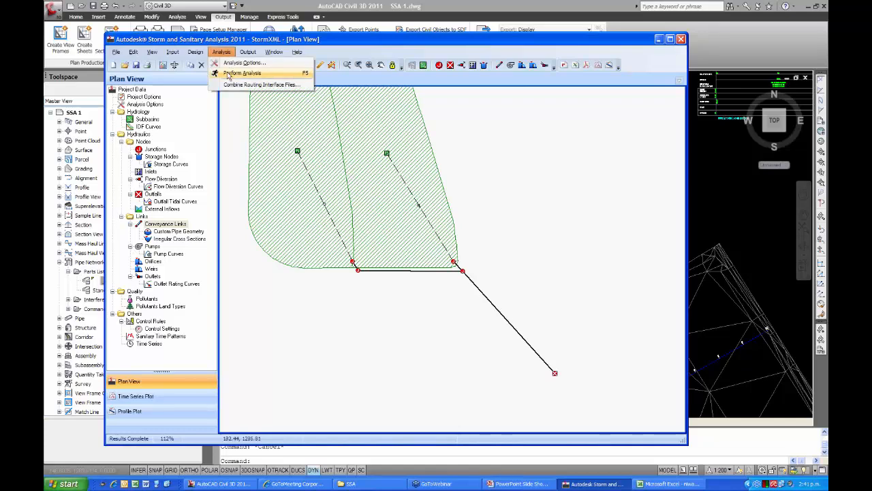
pyautogui.click(232, 73)
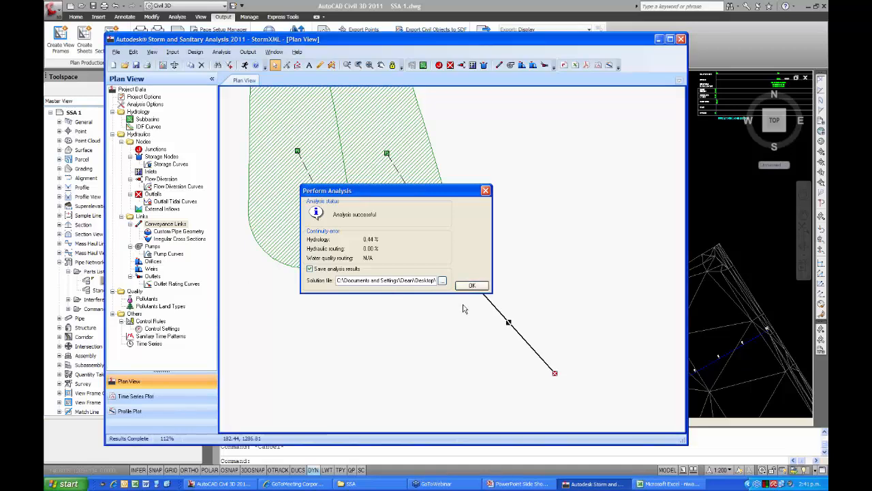
pyautogui.click(471, 286)
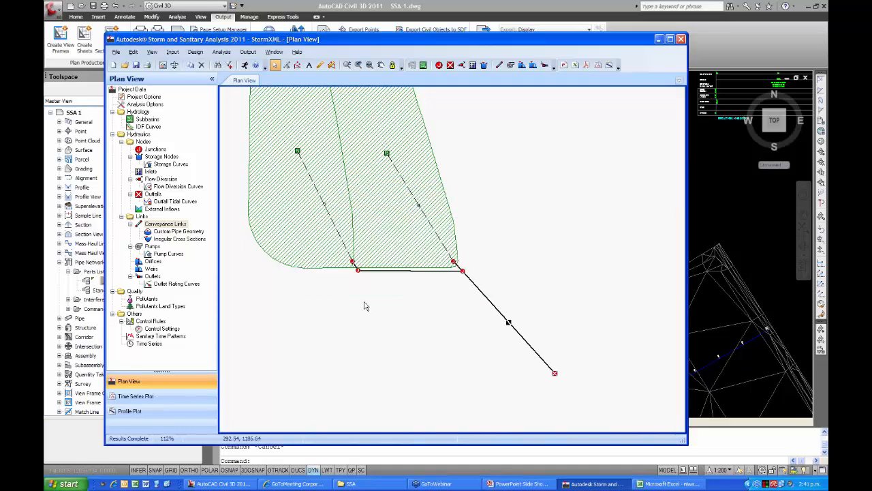
# Create a profile plot running from the outfall to the upstream junction of the western subbasin.
pyautogui.click(223, 53)
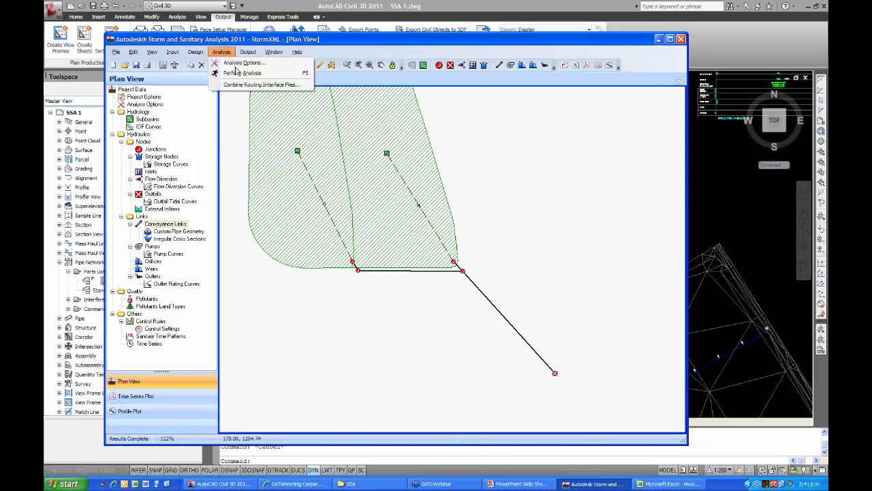
pyautogui.moveTo(248, 54)
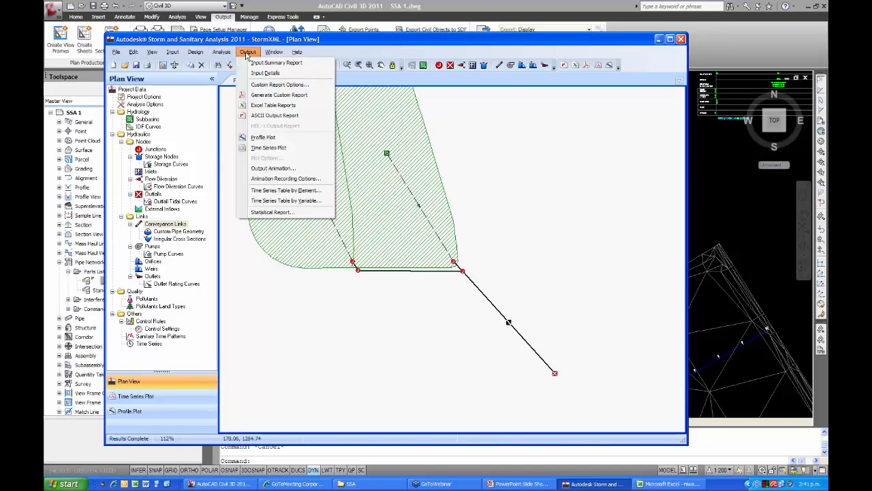
pyautogui.click(263, 137)
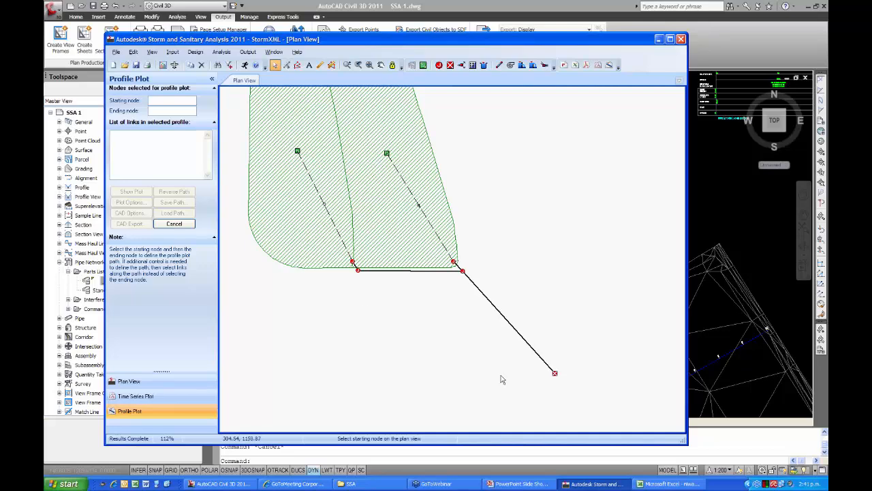
pyautogui.click(555, 373)
pyautogui.click(353, 263)
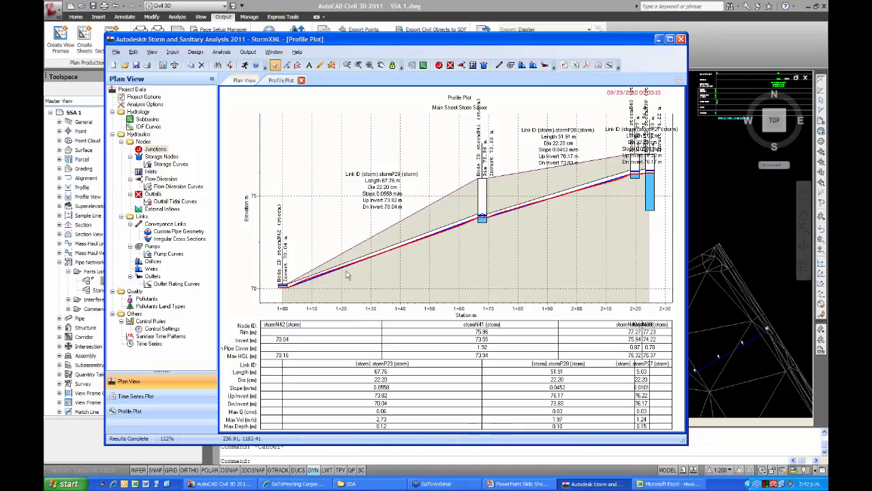
# Play the output animation on the profile plot and check the analysis summary of conveyance link stormP29.
pyautogui.click(247, 53)
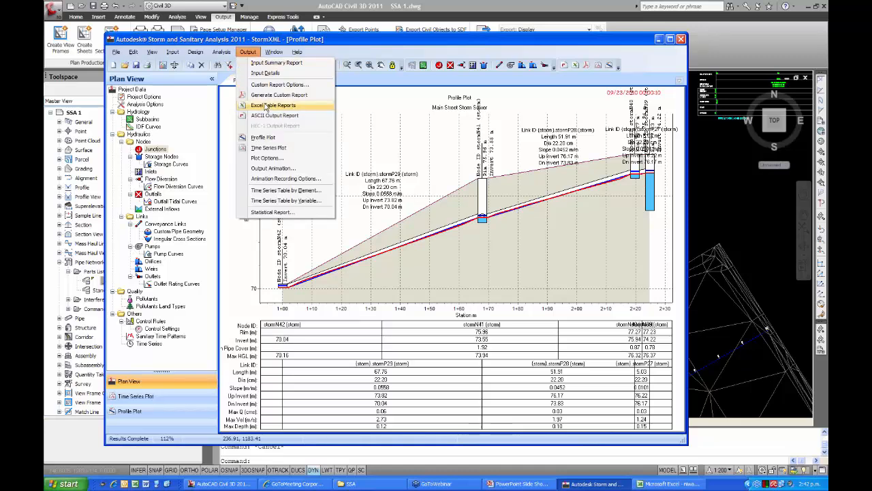
pyautogui.click(271, 169)
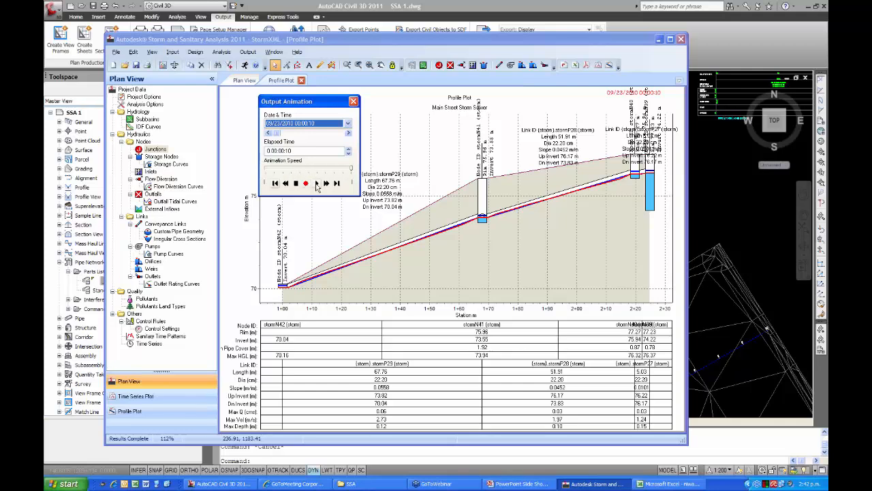
pyautogui.click(316, 184)
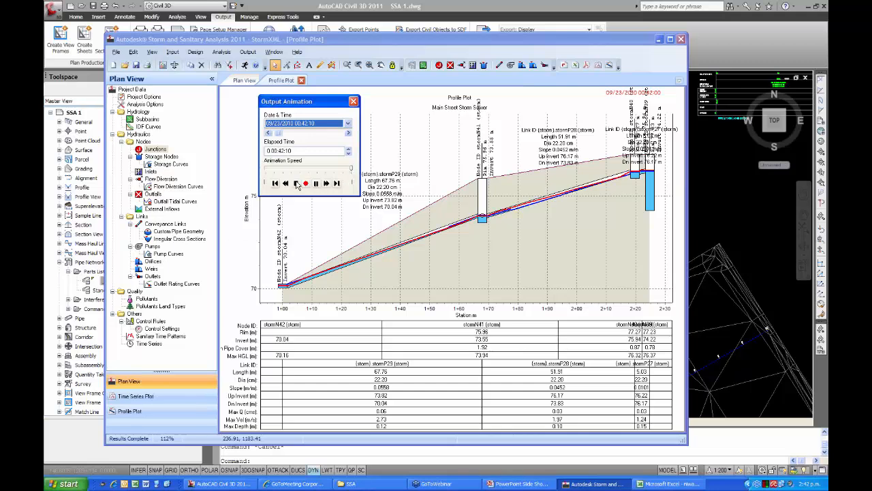
pyautogui.click(354, 101)
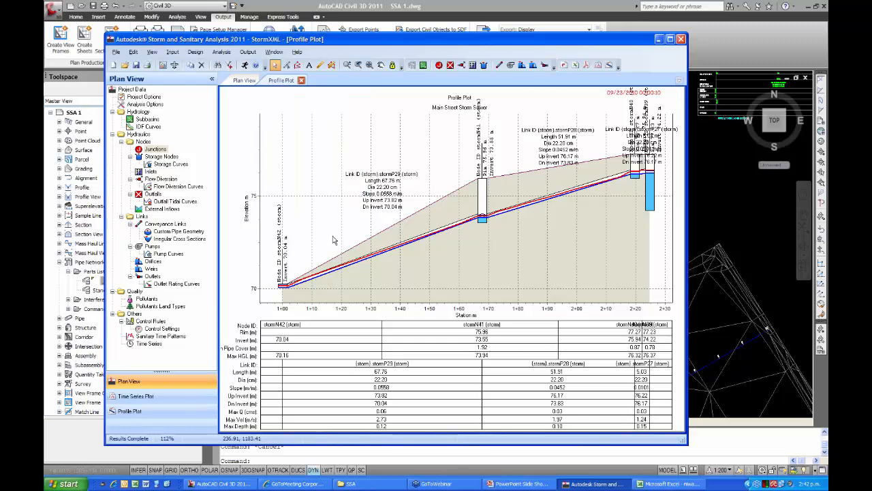
pyautogui.doubleClick(355, 266)
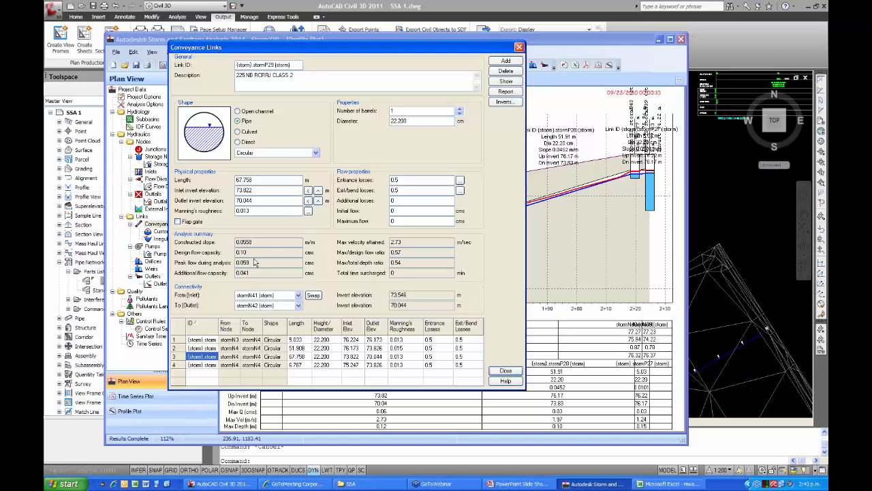
pyautogui.click(505, 371)
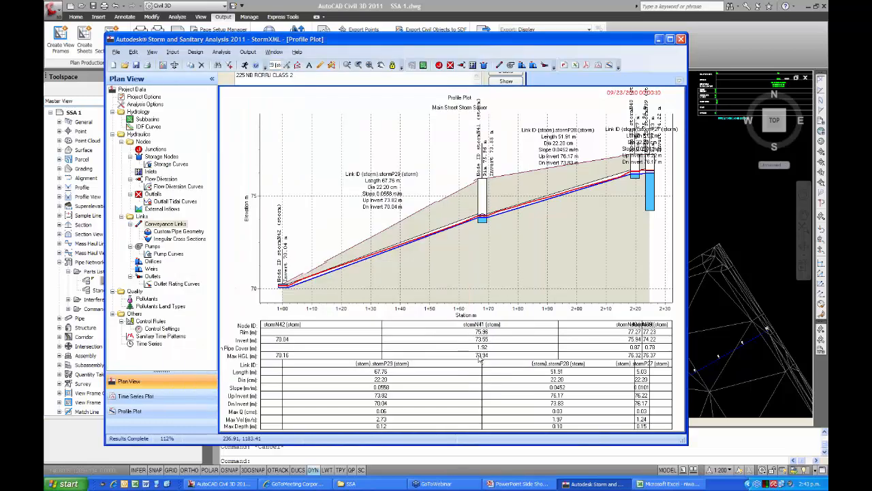
# Review the profile plot options for labels, axes and HGL display, and accept them without changes.
pyautogui.rightClick(352, 151)
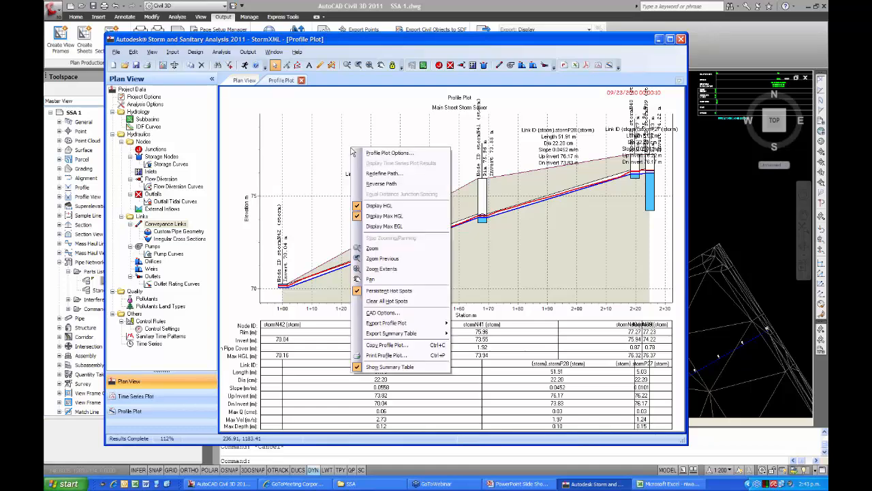
pyautogui.click(385, 155)
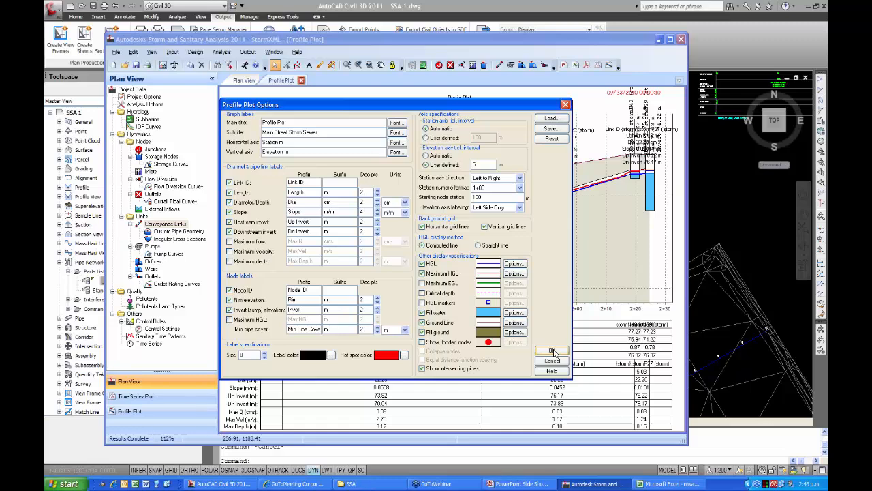
pyautogui.click(553, 351)
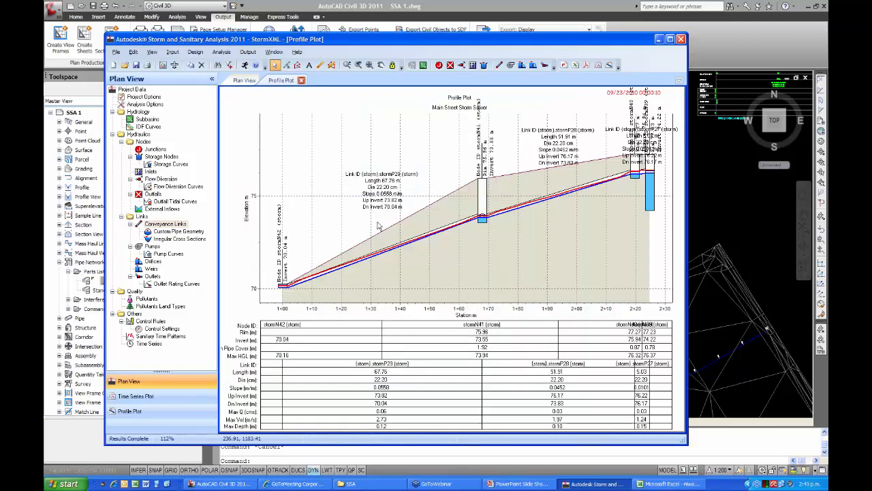
# Review the profile plot's export choices and its CAD options for vertical scaling, insertion point and layer properties.
pyautogui.rightClick(354, 222)
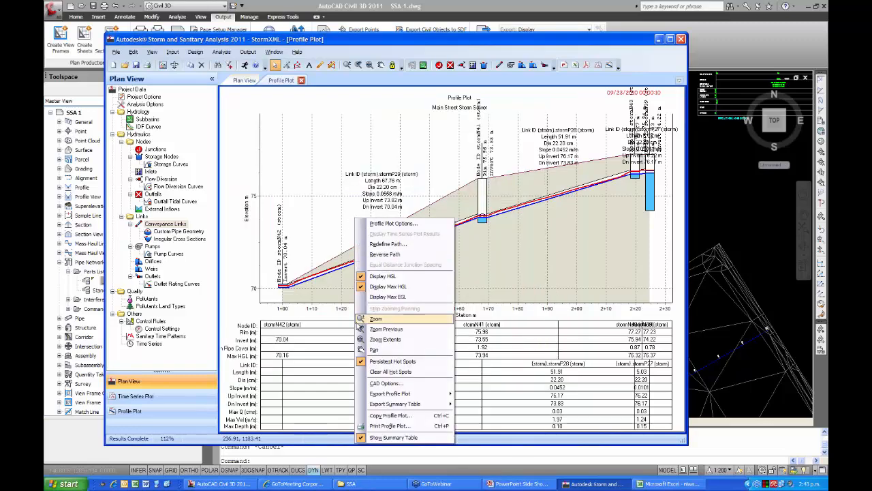
pyautogui.moveTo(372, 395)
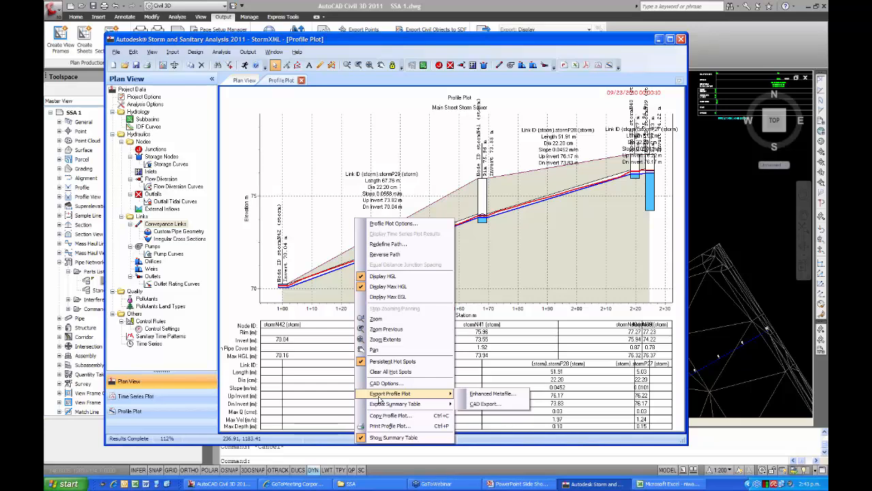
pyautogui.moveTo(399, 405)
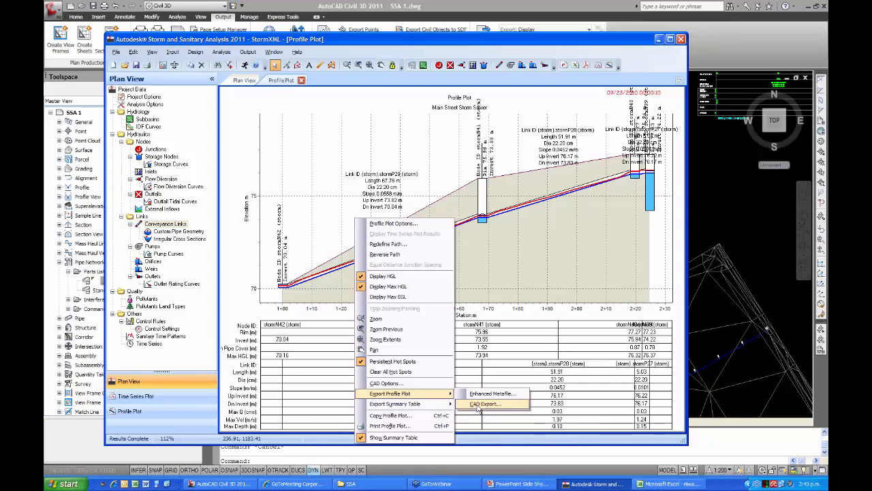
pyautogui.click(395, 385)
pyautogui.moveTo(384, 168); pyautogui.dragTo(355, 85)
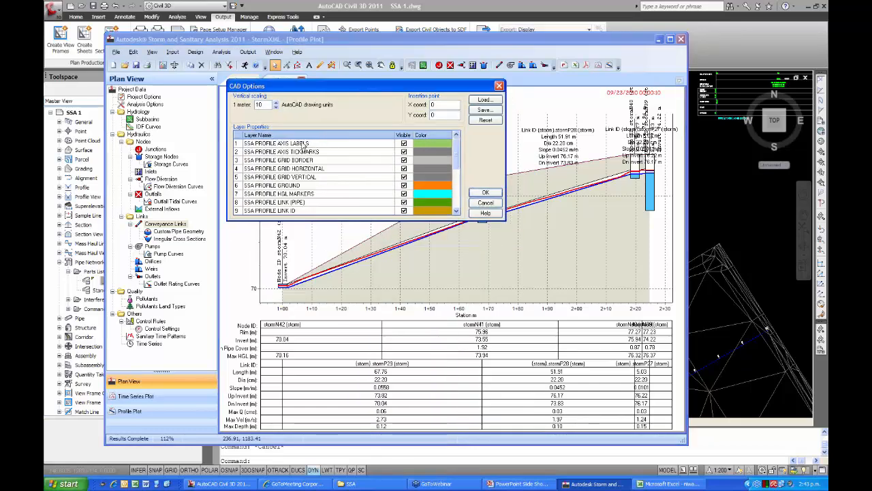
pyautogui.scroll(-1, 458, 161)
pyautogui.scroll(-1, 458, 161)
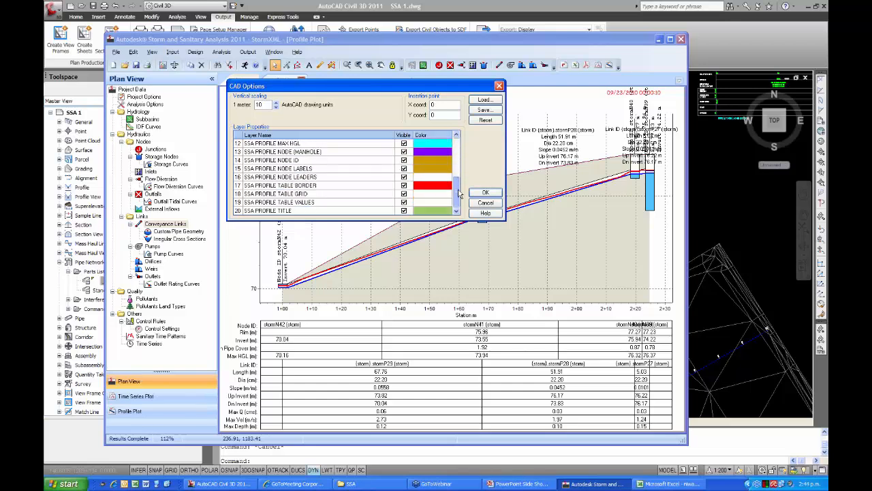
pyautogui.scroll(2, 458, 154)
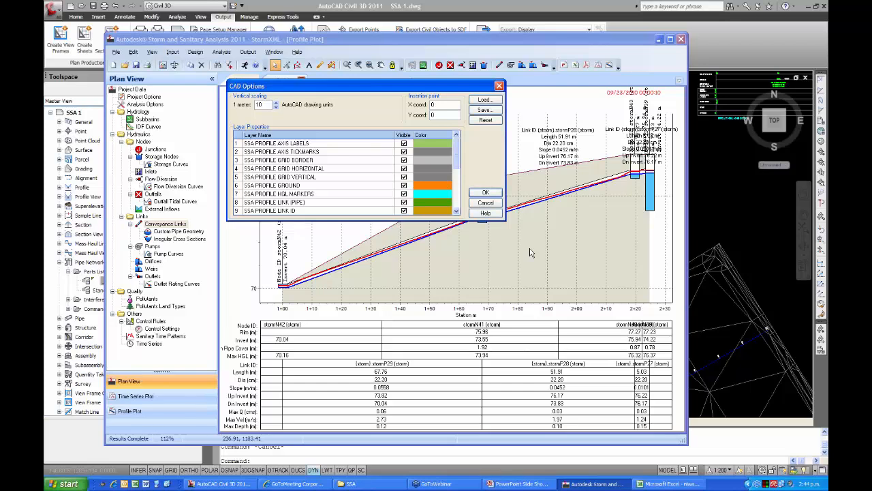
pyautogui.click(485, 194)
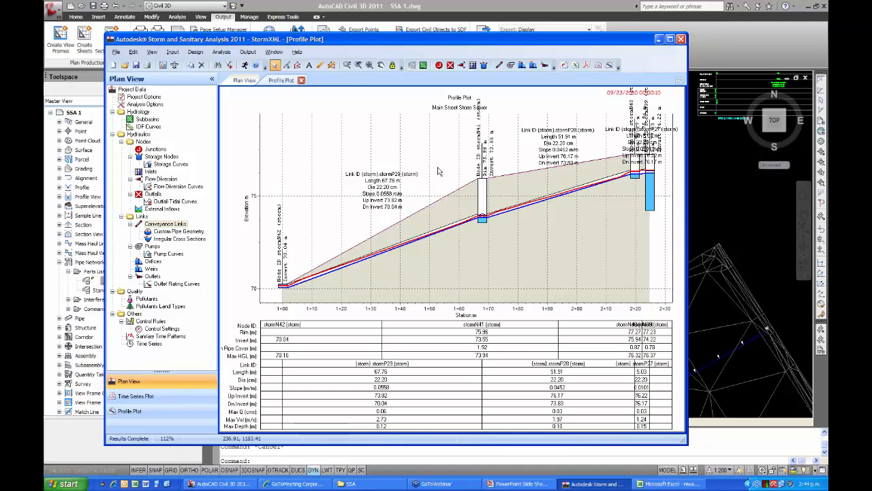
# Close the profile plot and look over the available output report types without generating one.
pyautogui.click(301, 81)
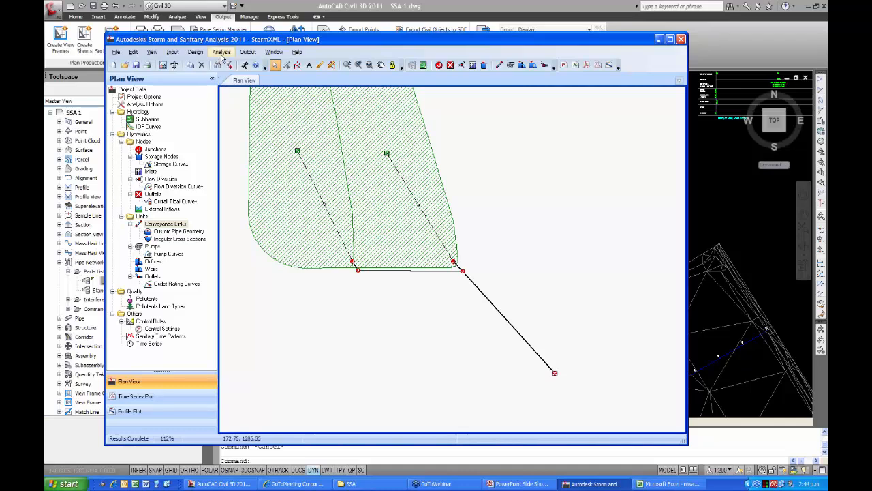
pyautogui.click(248, 52)
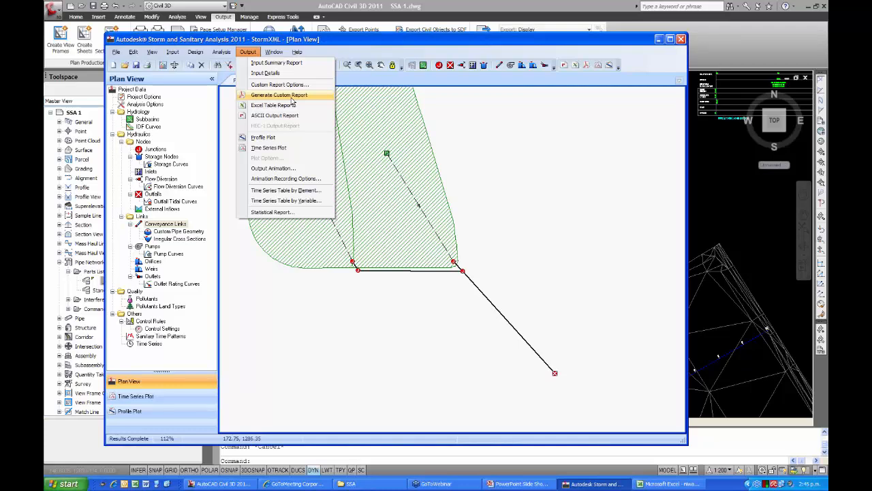
pyautogui.click(237, 259)
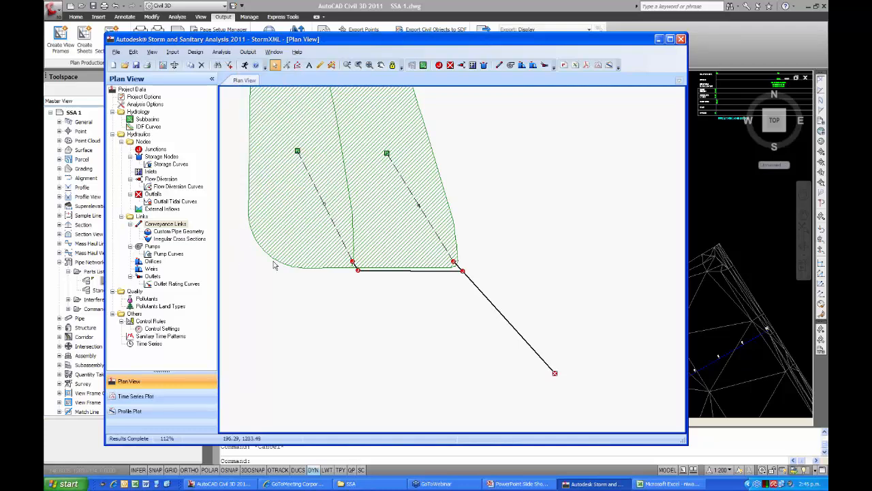
# Export the storm model as a Hydraflow Storm Sewers file, overwriting ssa.stm on the Desktop, and close the export log without saving it.
pyautogui.moveTo(293, 306)
pyautogui.mouseDown(button='middle')
pyautogui.moveTo(327, 342)
pyautogui.moveTo(328, 333)
pyautogui.mouseUp(button='middle')
pyautogui.scroll(-1, 332, 345)
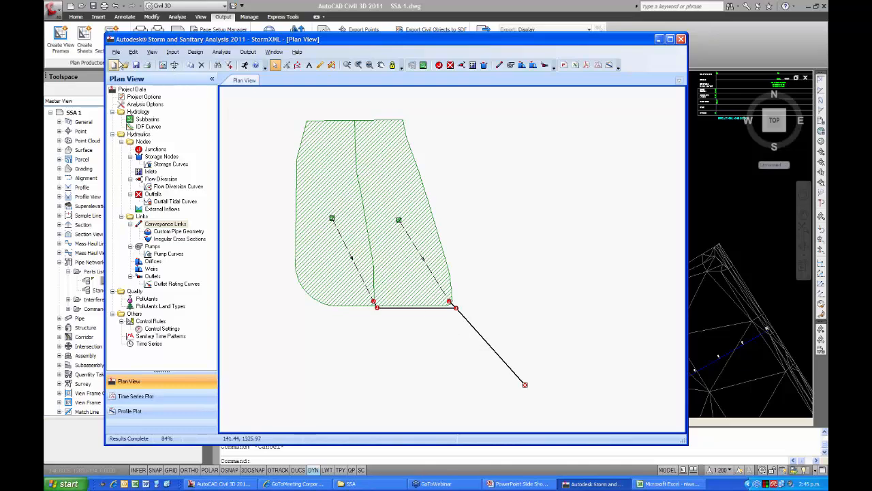
pyautogui.click(116, 53)
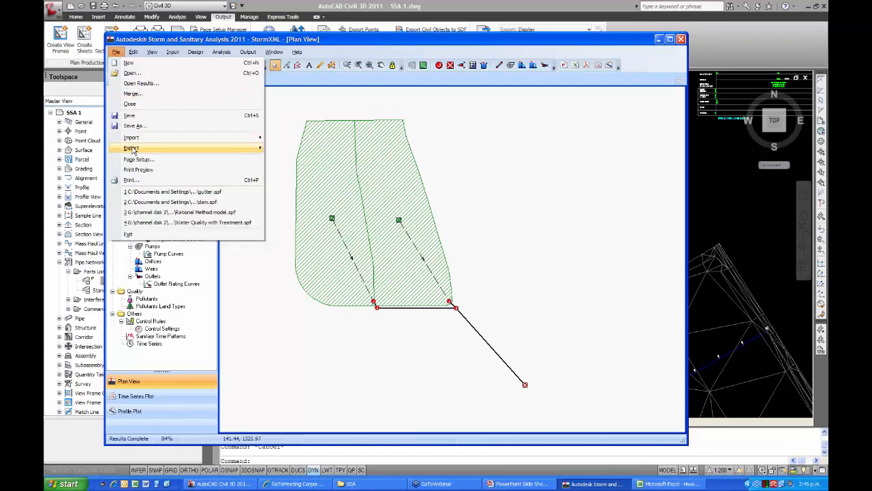
pyautogui.moveTo(134, 150)
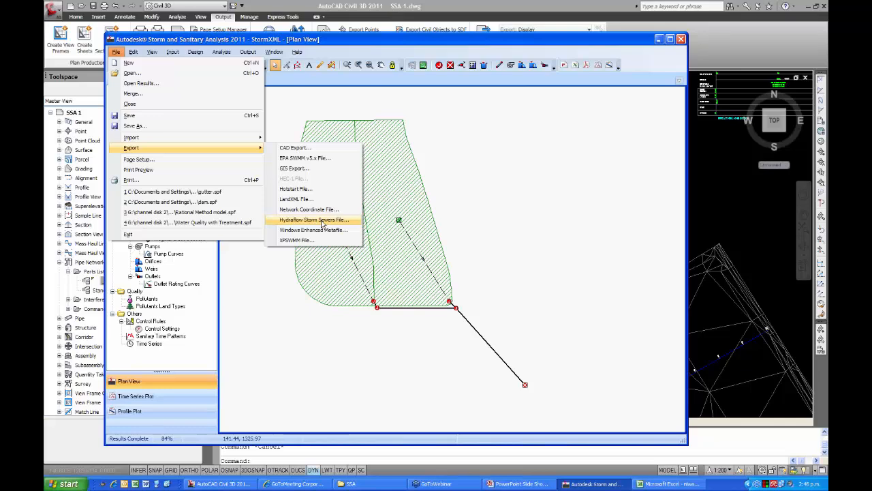
pyautogui.click(324, 225)
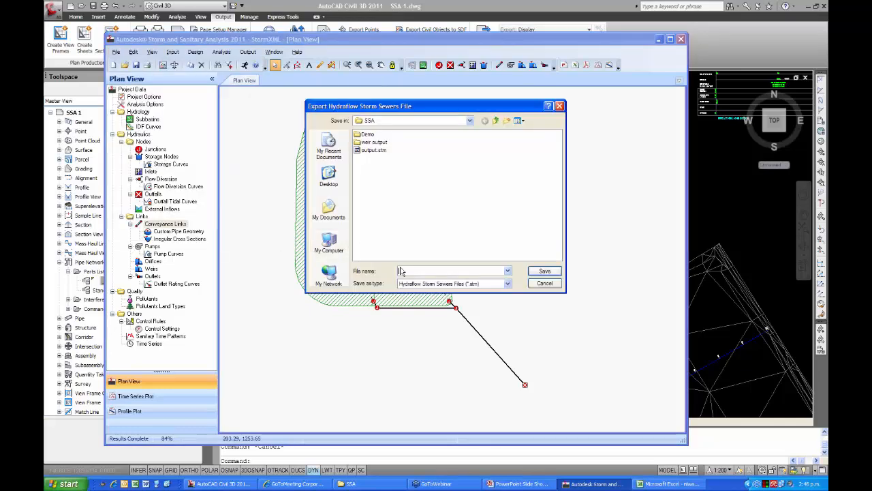
pyautogui.click(328, 177)
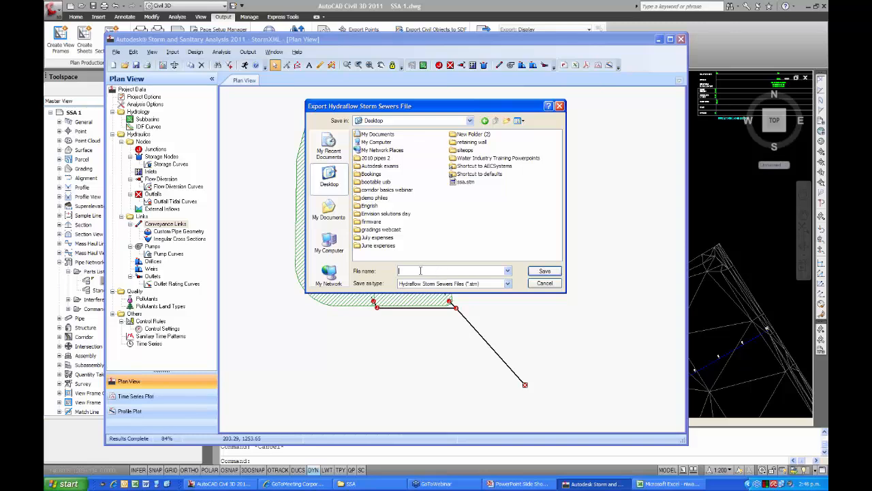
pyautogui.click(466, 181)
pyautogui.click(545, 271)
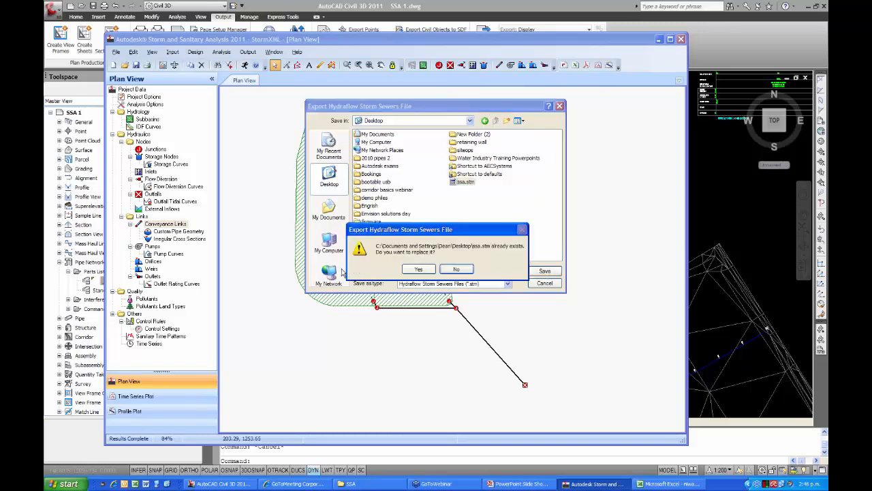
pyautogui.click(419, 269)
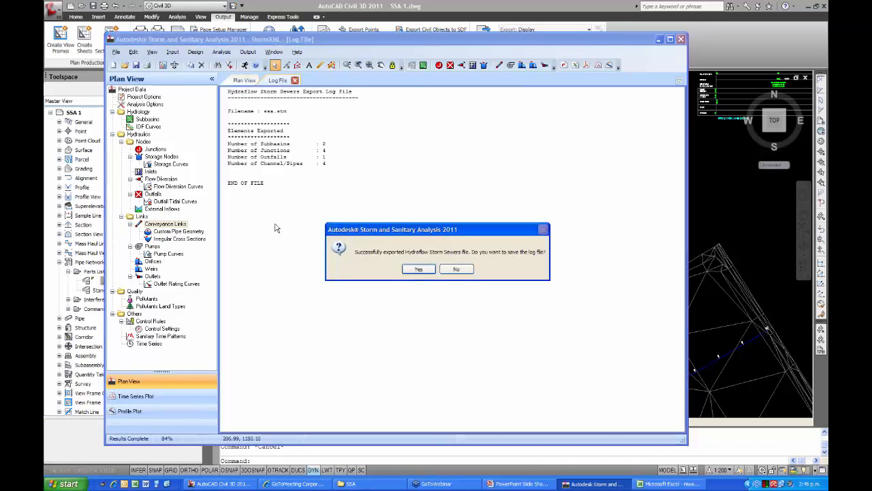
pyautogui.click(456, 269)
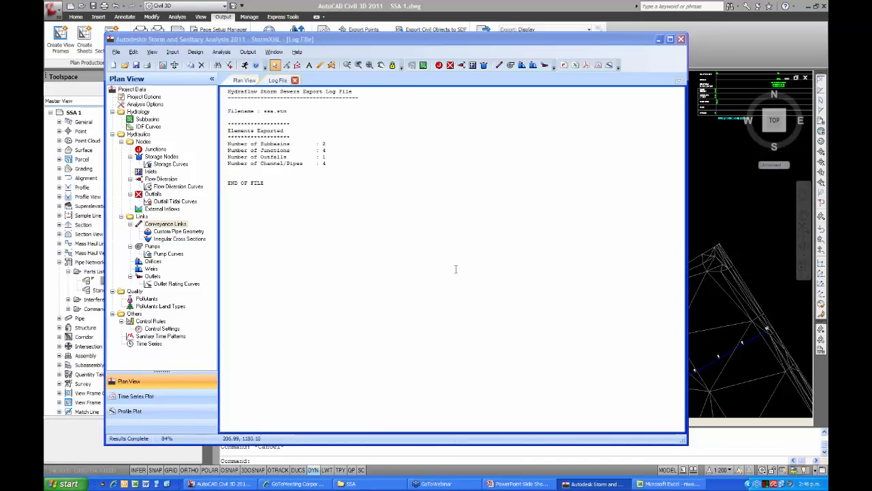
pyautogui.click(295, 81)
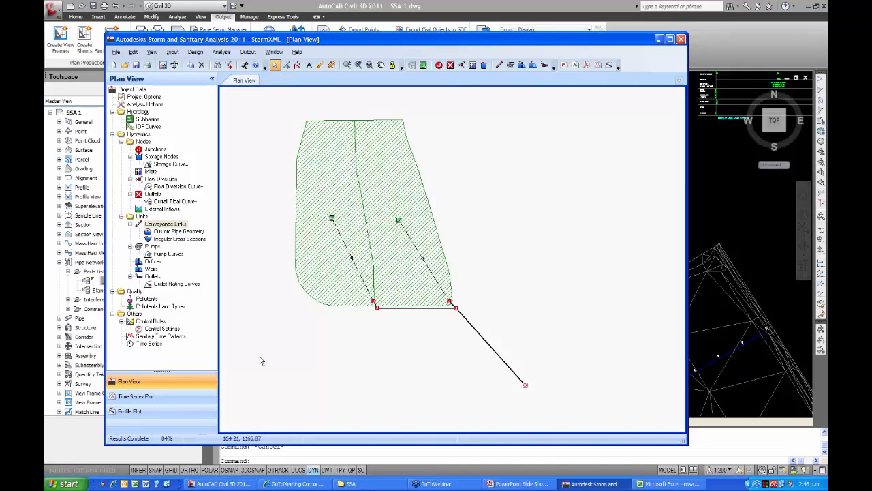
# Open the exported ssa.stm file from the Windows desktop in Notepad and enlarge the window to show the line data.
pyautogui.click(241, 485)
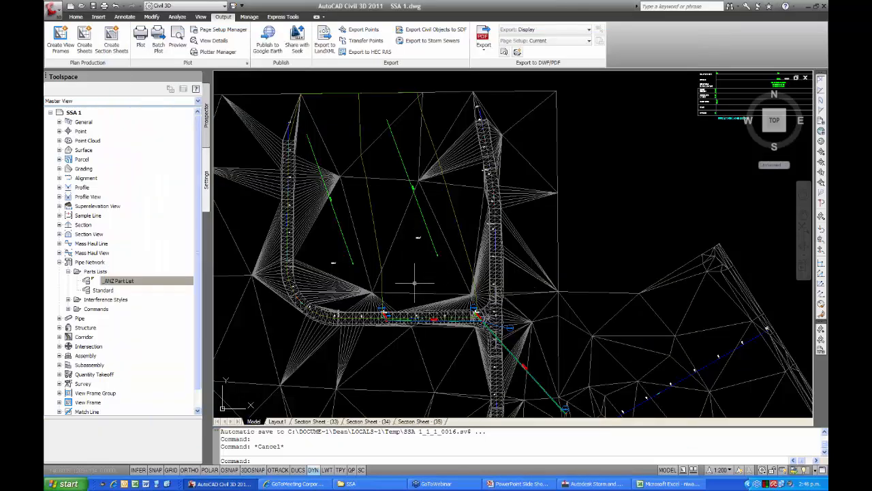
pyautogui.moveTo(414, 282)
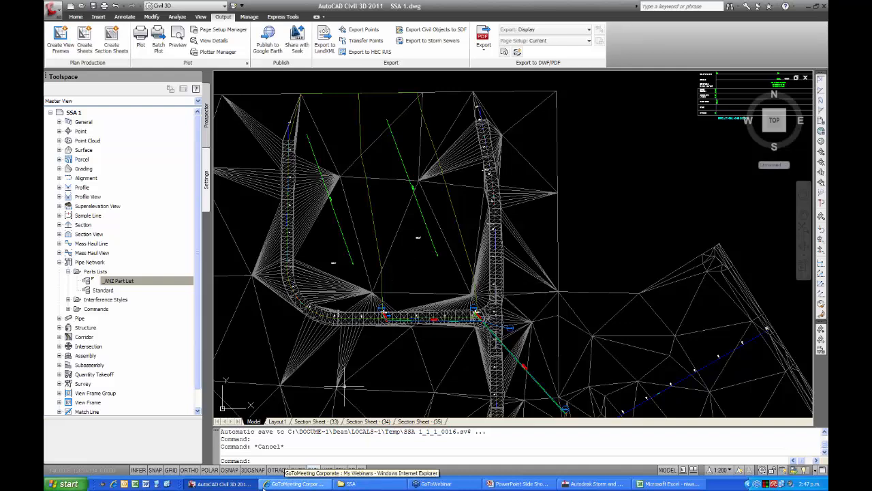
pyautogui.click(169, 483)
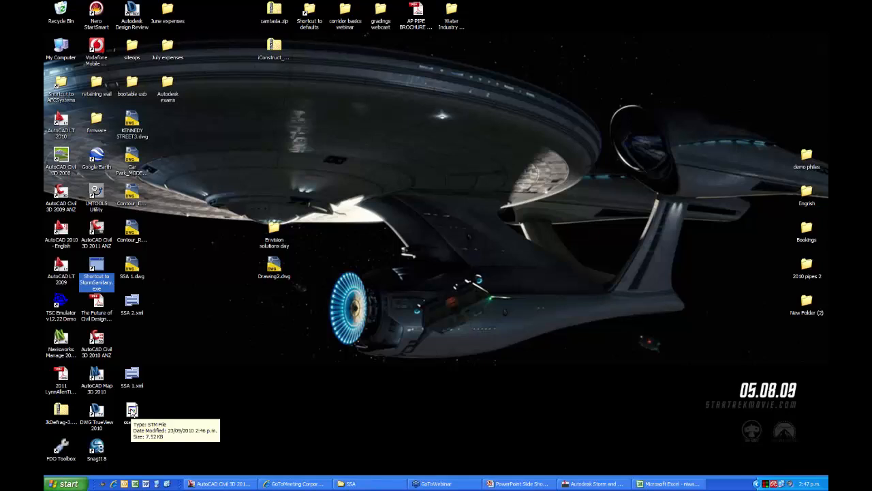
pyautogui.rightClick(133, 411)
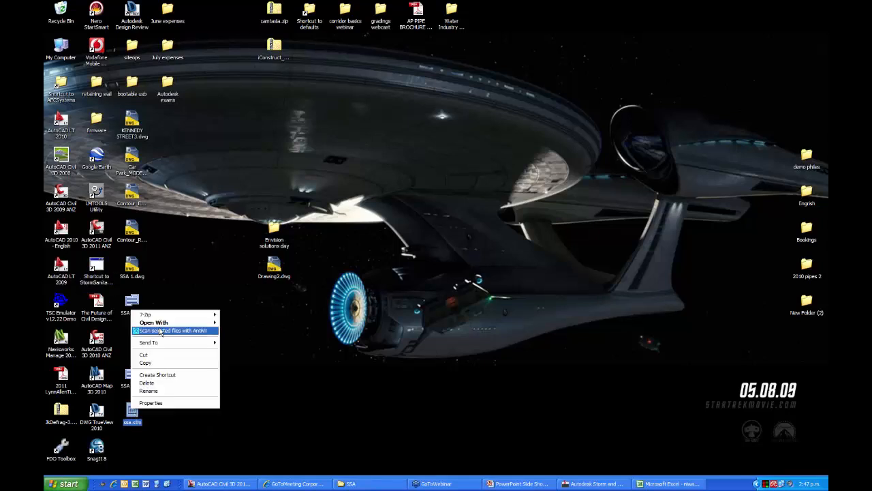
pyautogui.moveTo(161, 323)
pyautogui.click(240, 323)
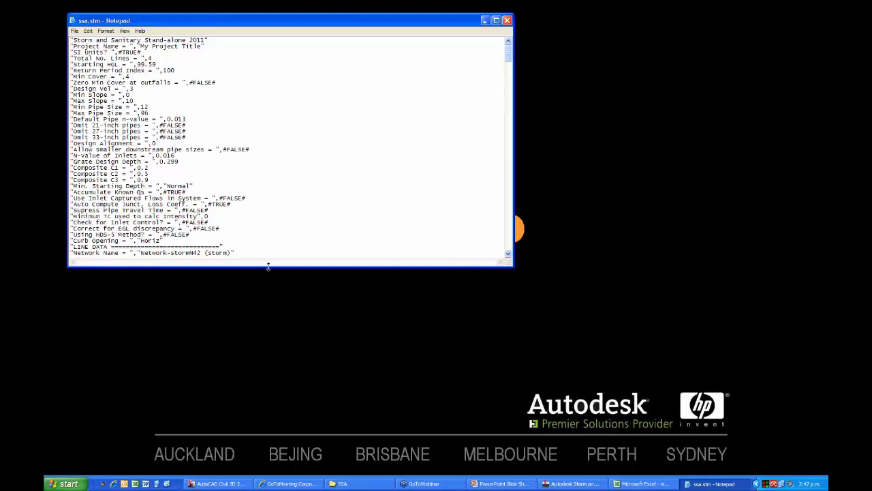
pyautogui.moveTo(269, 265); pyautogui.dragTo(268, 320)
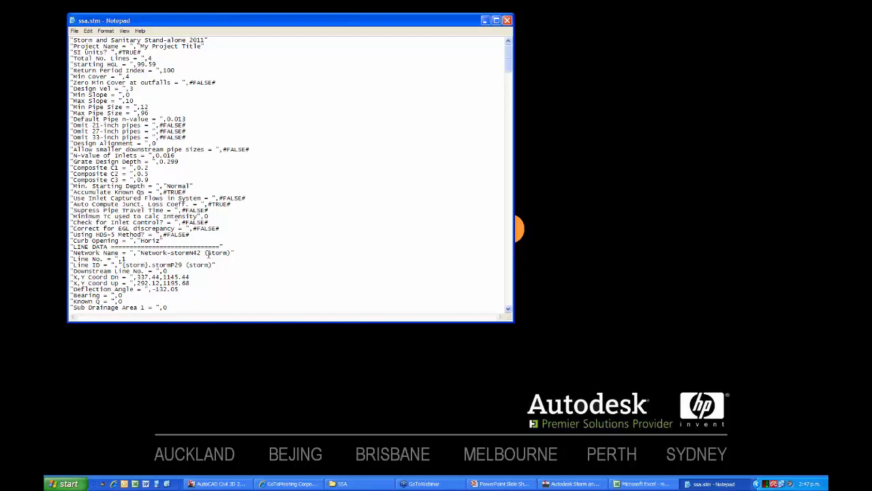
# Shorten the Network Name value in the line data to "storm", then close ssa.stm and save the changes.
pyautogui.moveTo(206, 252); pyautogui.dragTo(140, 253)
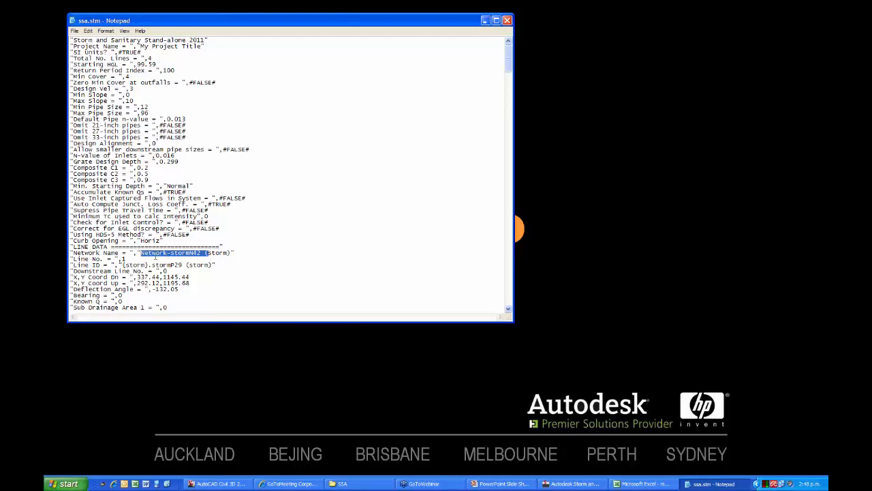
pyautogui.keyDown('shift'); pyautogui.click(204, 253); pyautogui.keyUp('shift')
pyautogui.press('Delete')
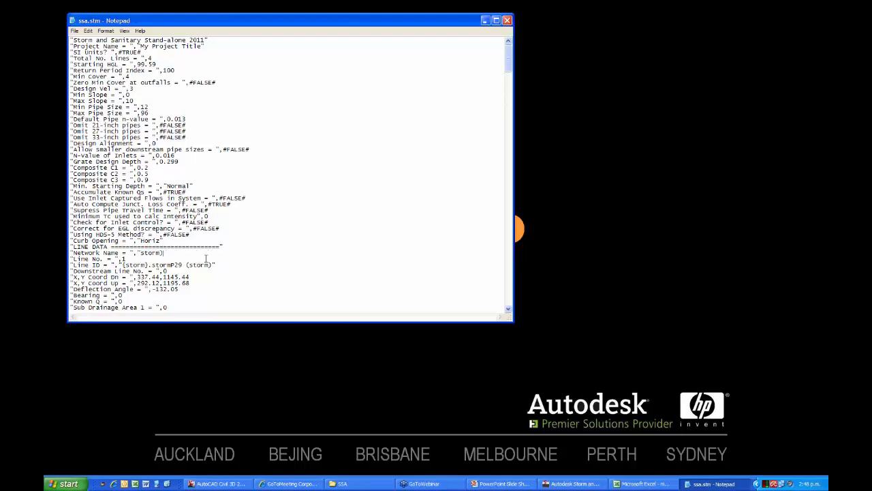
pyautogui.press('BackSpace')
pyautogui.click(507, 21)
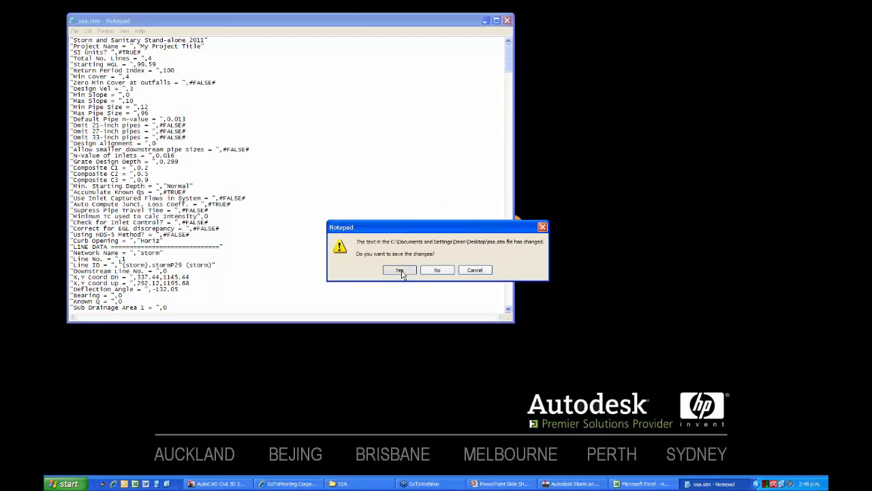
pyautogui.click(400, 269)
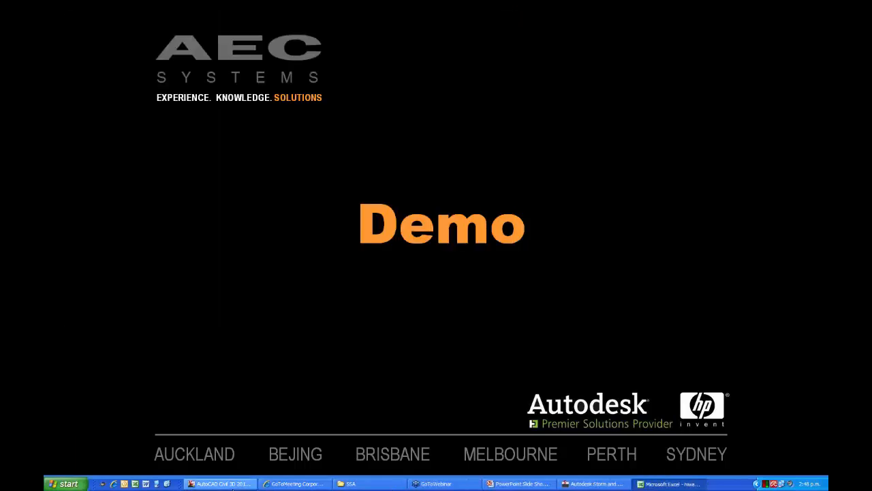
# Switch to AutoCAD Civil 3D and import the Storm Sewers file ssa.stm from the Desktop, updating the existing pipe network.
pyautogui.click(231, 483)
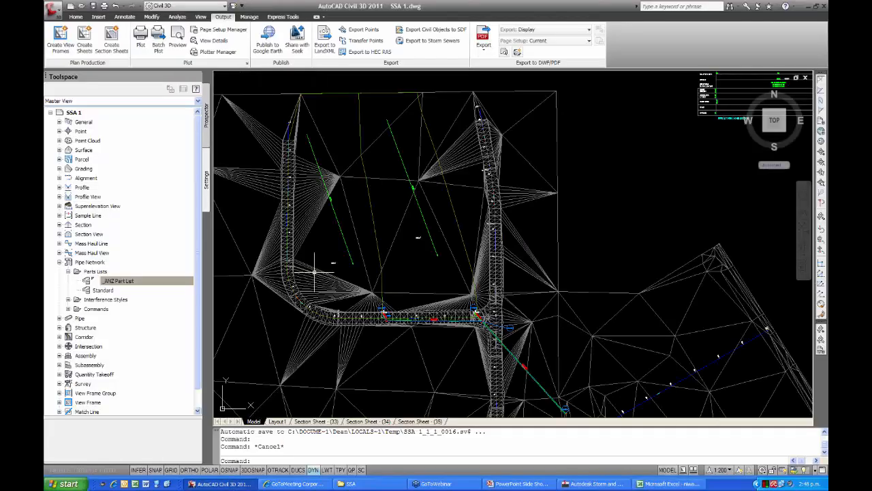
pyautogui.moveTo(416, 272); pyautogui.dragTo(366, 205, button='middle')
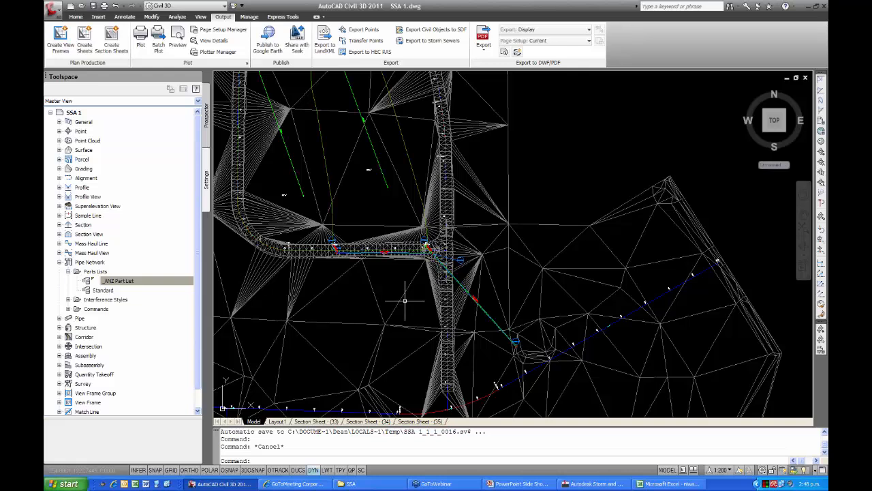
pyautogui.moveTo(404, 300)
pyautogui.click(99, 17)
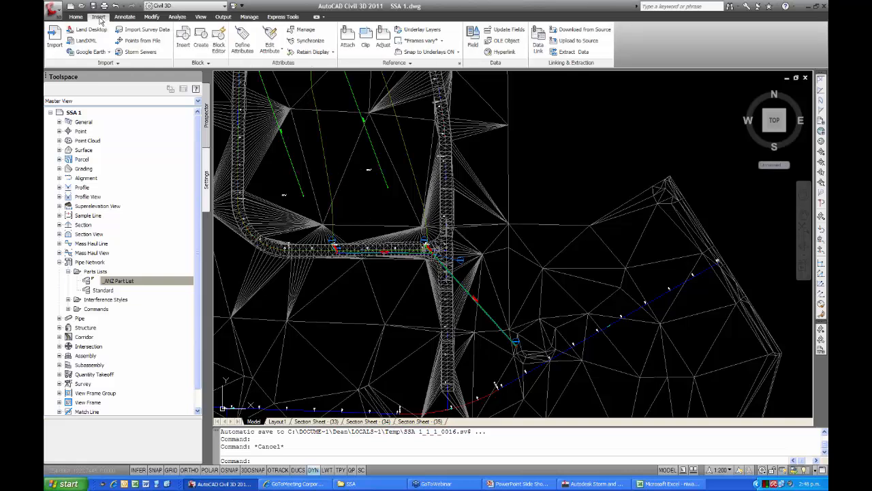
pyautogui.click(136, 53)
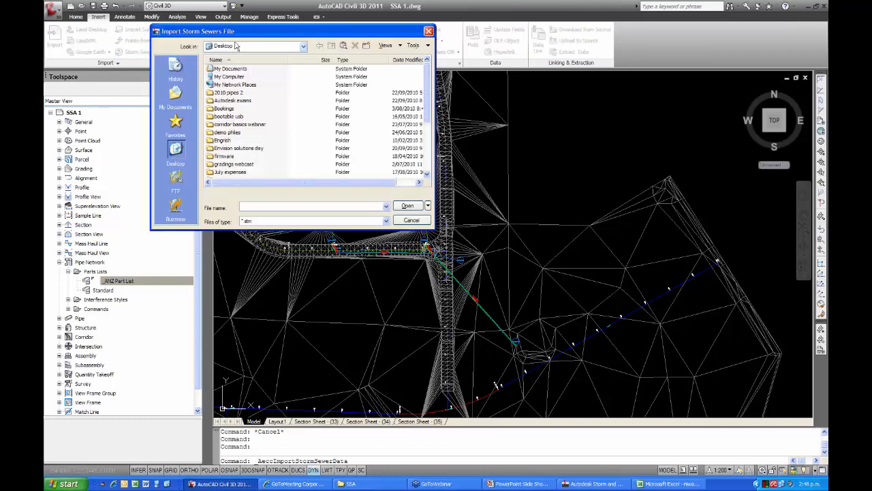
pyautogui.moveTo(254, 36); pyautogui.dragTo(316, 58)
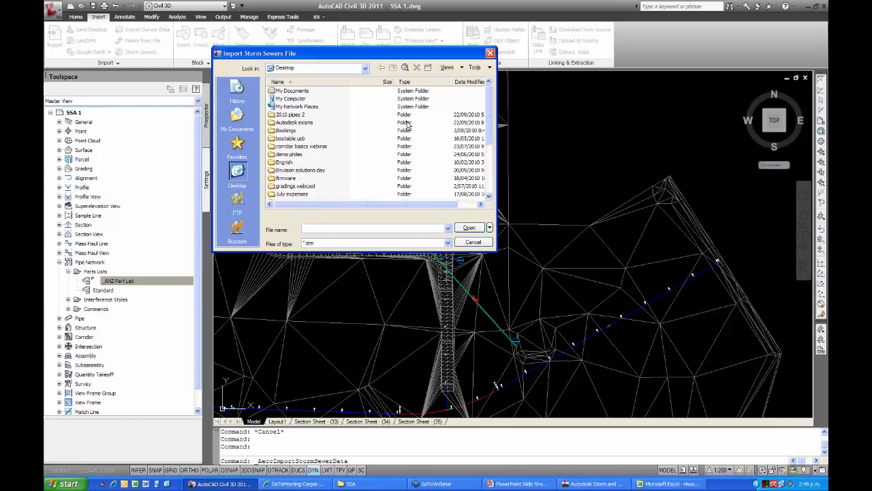
pyautogui.moveTo(491, 113); pyautogui.dragTo(490, 151)
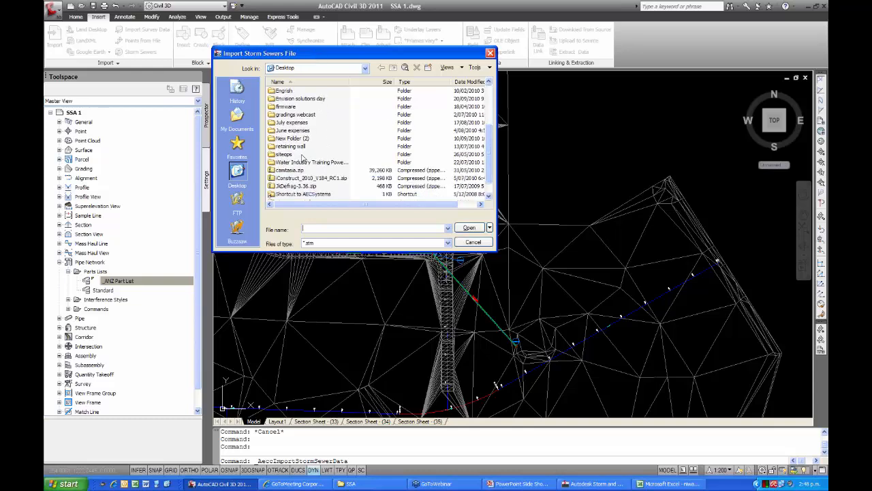
pyautogui.scroll(-1, 488, 157)
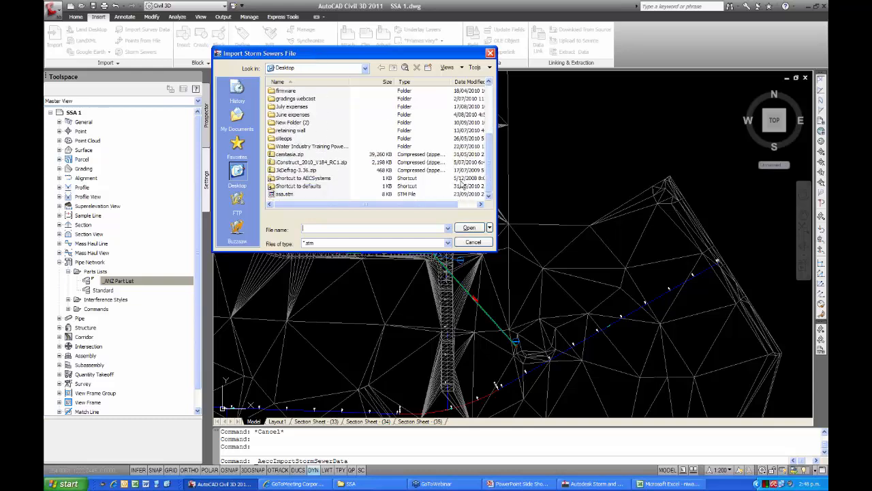
pyautogui.click(283, 193)
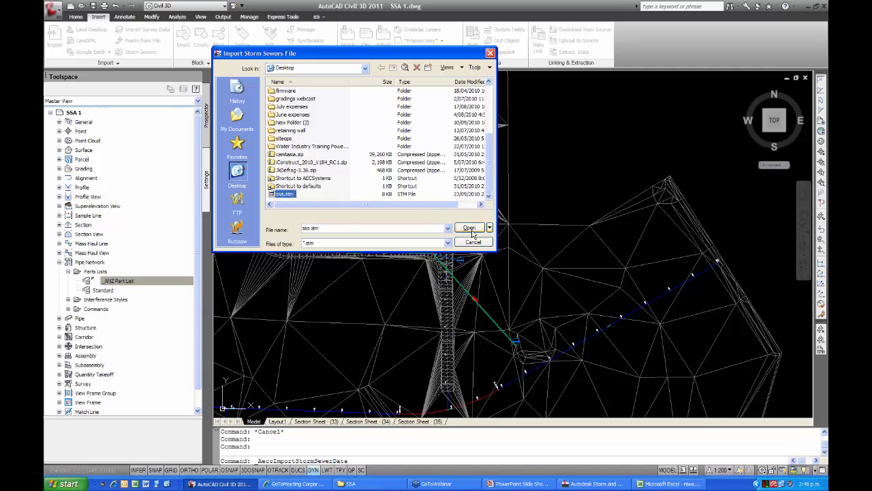
pyautogui.click(469, 228)
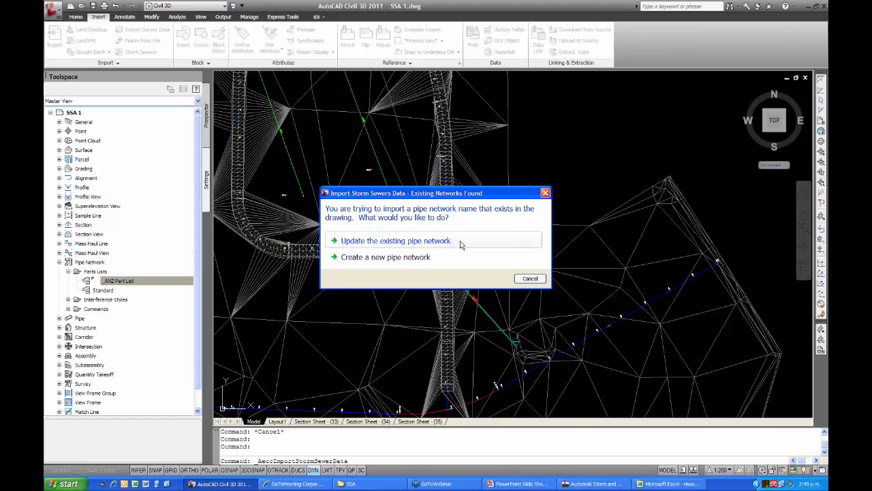
pyautogui.click(413, 242)
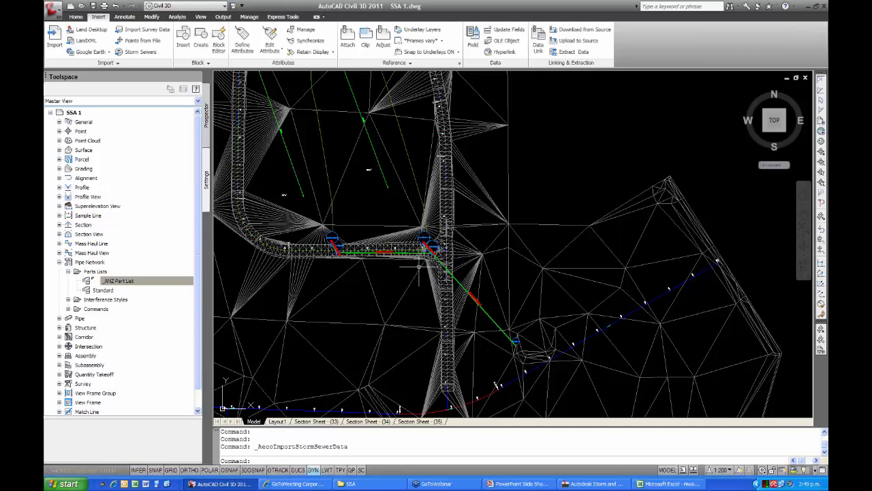
# Select the updated storm pipe stormP29 in the plan, check its object properties and close them.
pyautogui.moveTo(399, 272); pyautogui.dragTo(419, 293, button='middle')
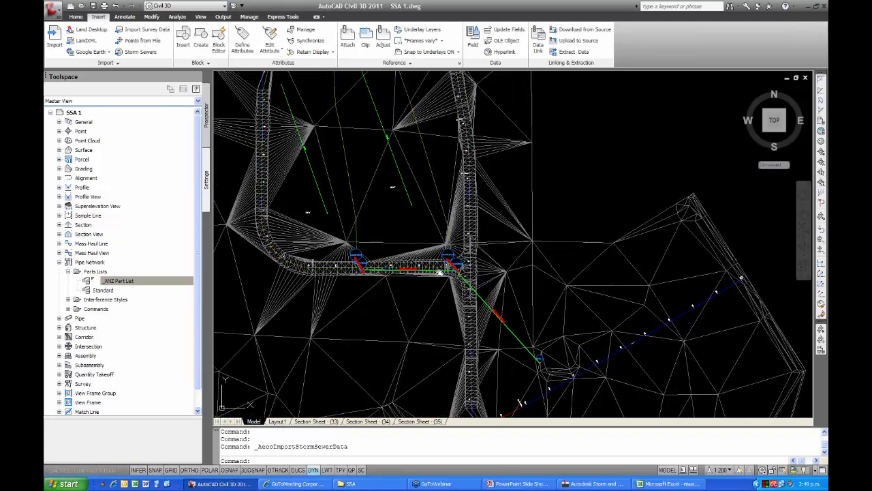
pyautogui.scroll(10, 439, 272)
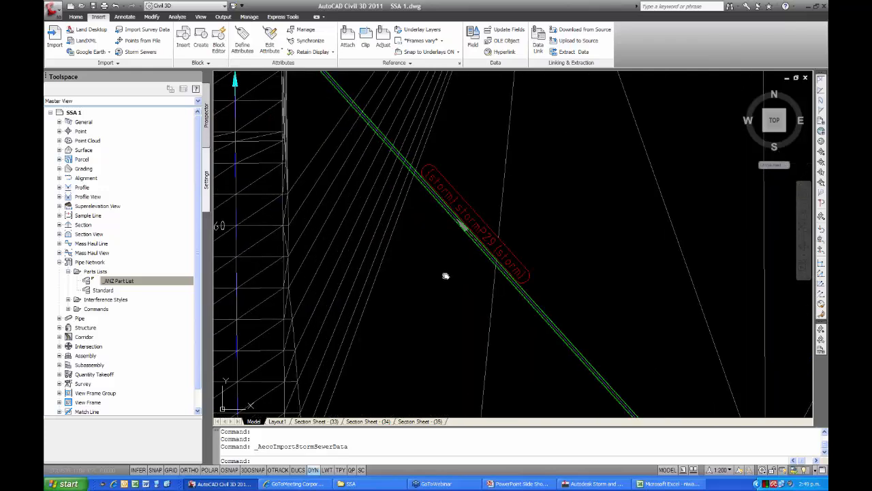
pyautogui.moveTo(446, 276); pyautogui.dragTo(429, 298, button='middle')
pyautogui.click(452, 251)
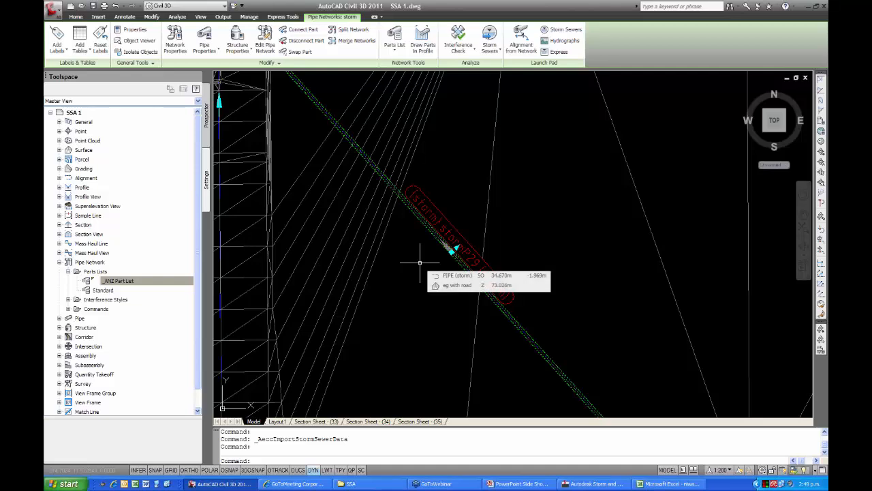
pyautogui.hotkey('ctrl', '1')
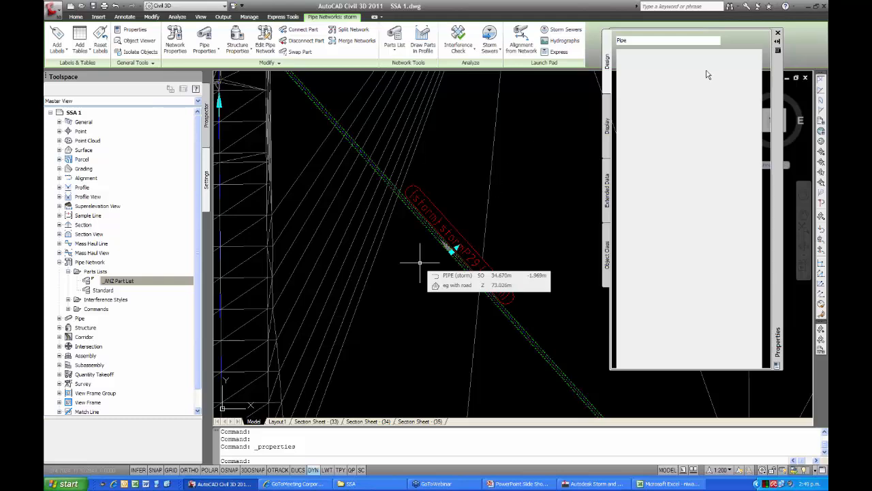
pyautogui.click(778, 33)
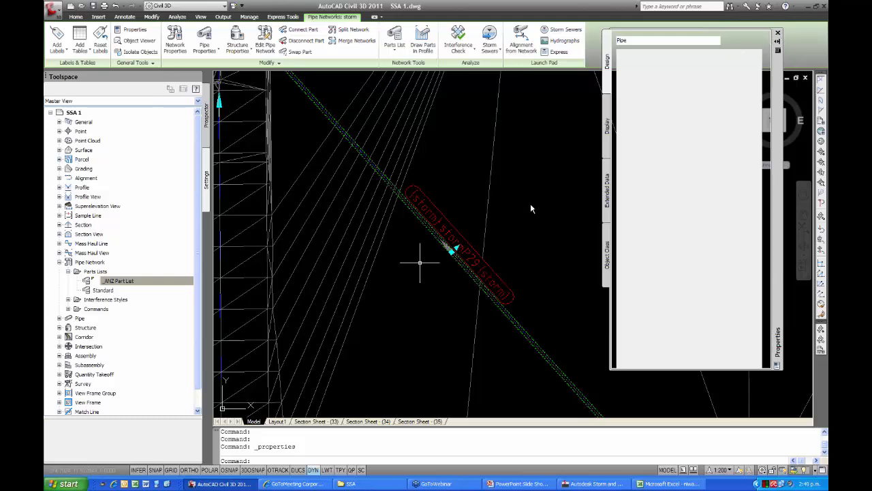
# Review the part properties and general information of storm pipe stormP29, including its part data and description, and close its Pipe Properties.
pyautogui.rightClick(412, 248)
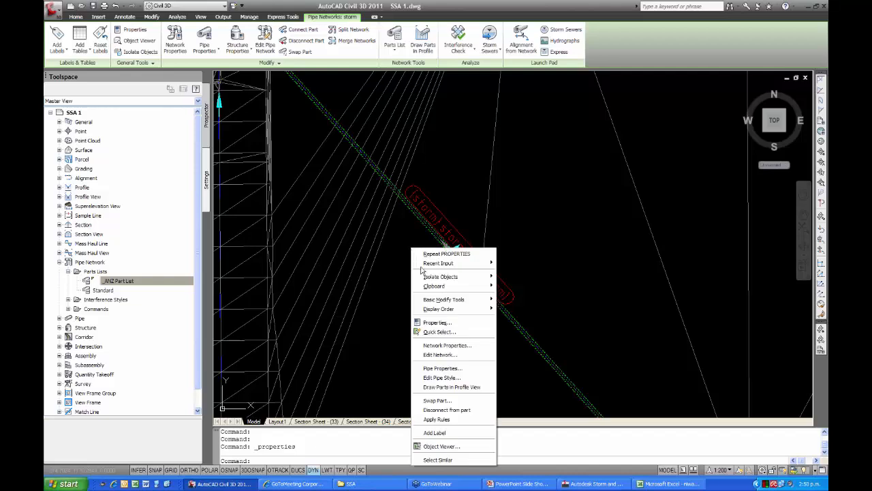
pyautogui.click(436, 369)
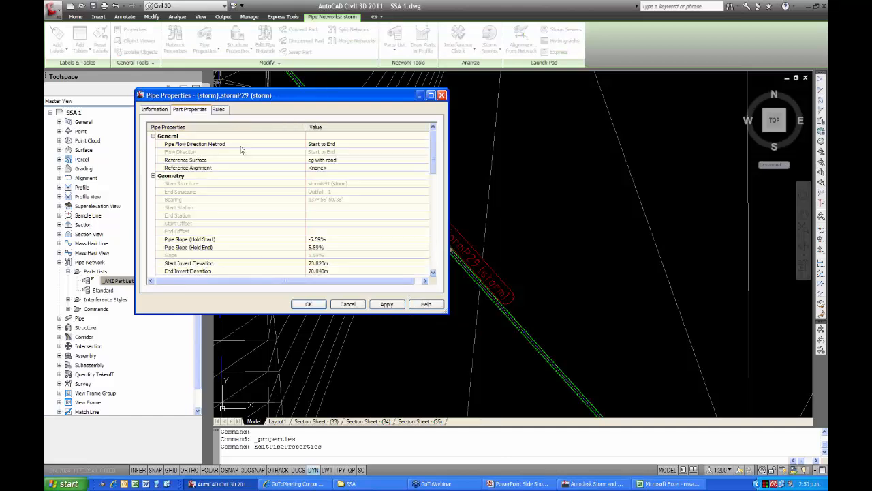
pyautogui.moveTo(433, 152); pyautogui.dragTo(433, 254)
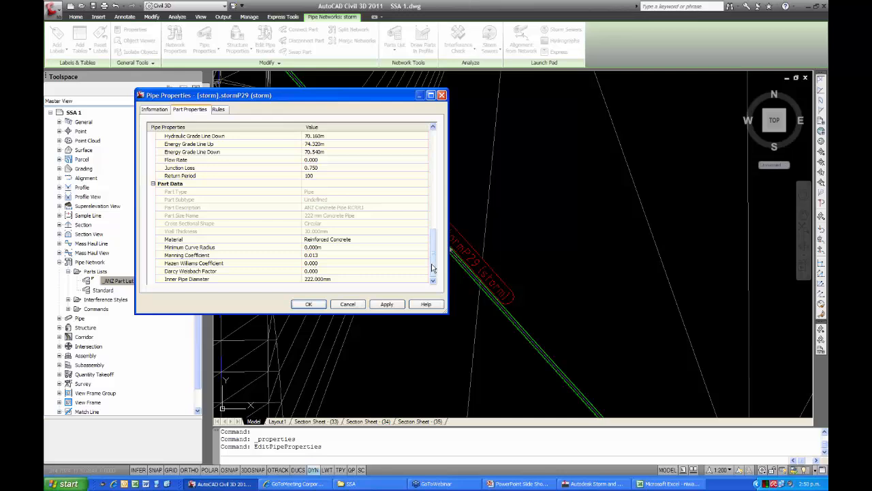
pyautogui.moveTo(433, 267); pyautogui.dragTo(432, 166)
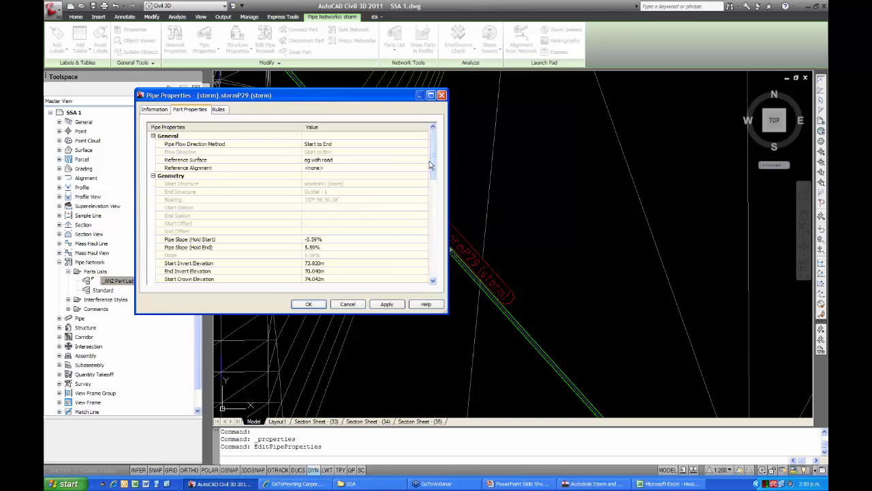
pyautogui.click(165, 111)
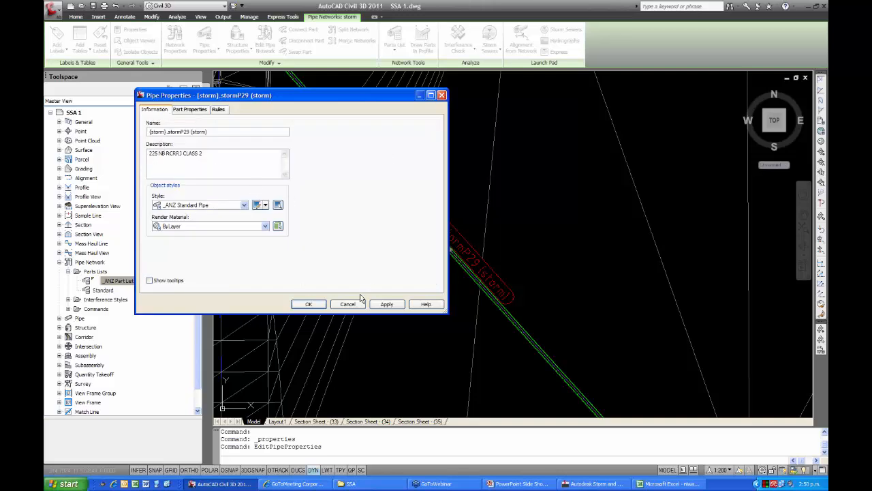
pyautogui.click(317, 305)
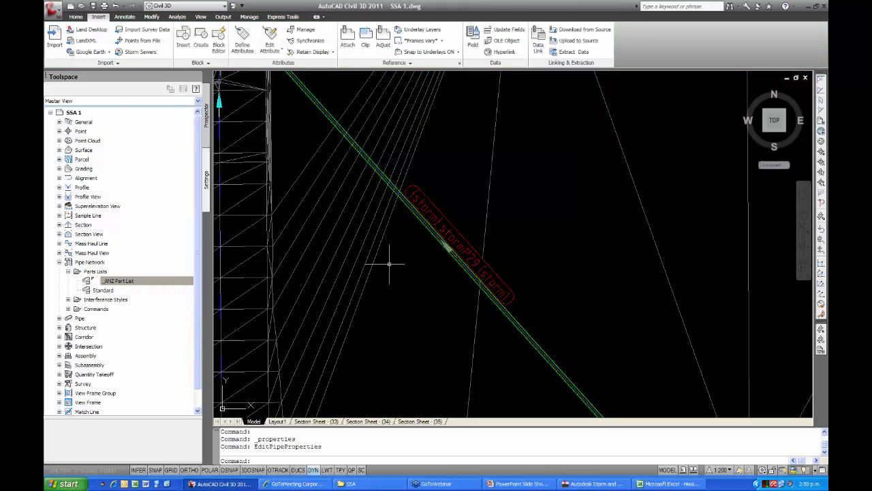
# Draw the storm pipe network in the PIPE (storm) long section profile view, picking the network by its pipe near Outfall - 1.
pyautogui.scroll(-6, 389, 244)
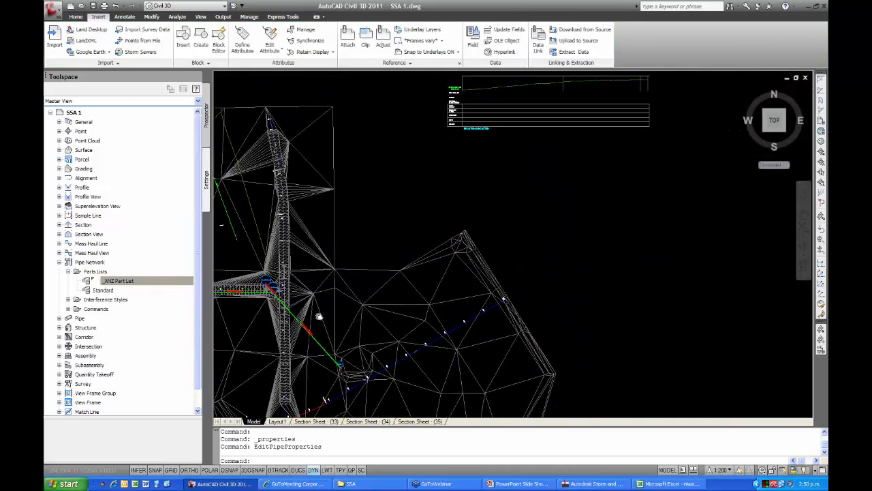
pyautogui.scroll(6, 433, 190)
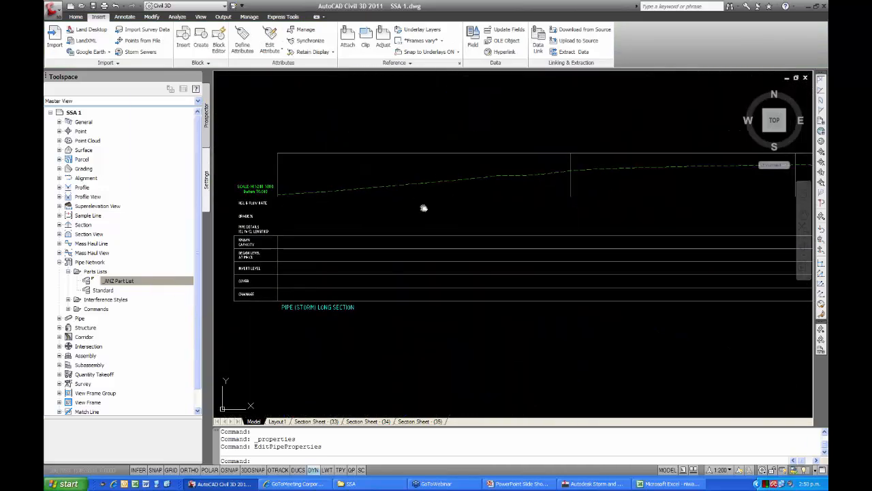
pyautogui.click(392, 165)
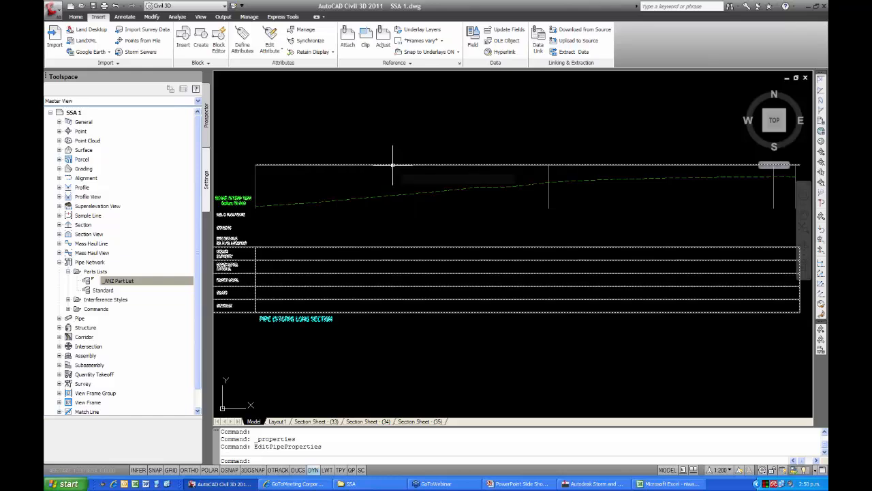
pyautogui.press('Escape')
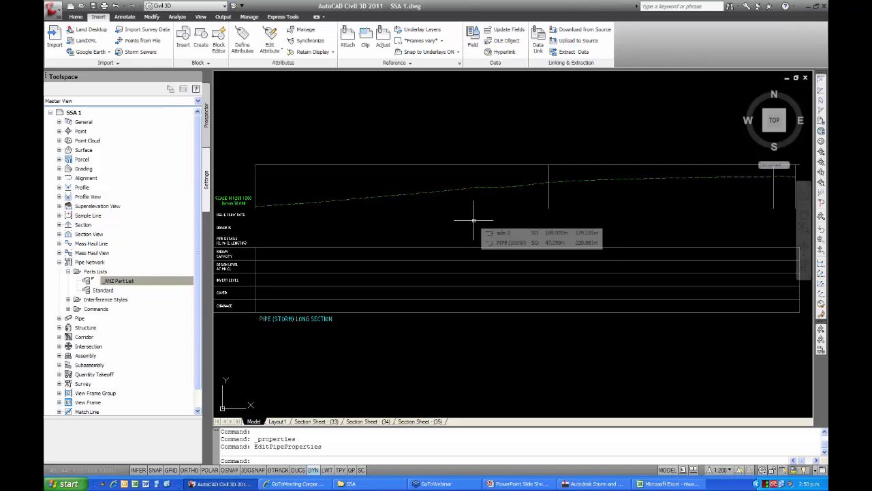
pyautogui.click(422, 164)
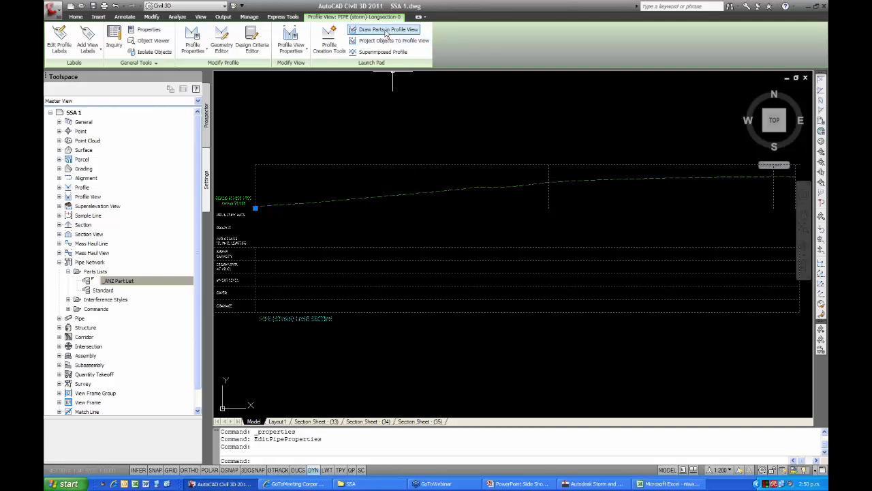
pyautogui.click(386, 31)
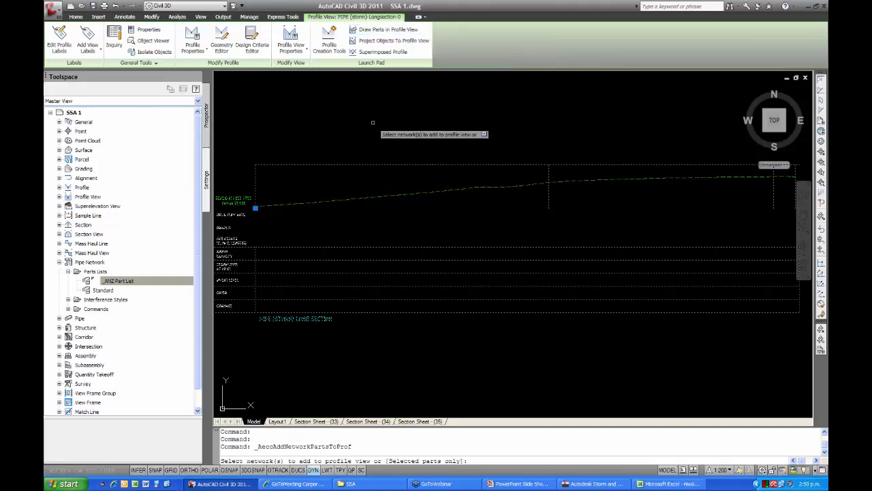
pyautogui.scroll(-6, 262, 179)
pyautogui.moveTo(235, 196); pyautogui.dragTo(447, 99, button='middle')
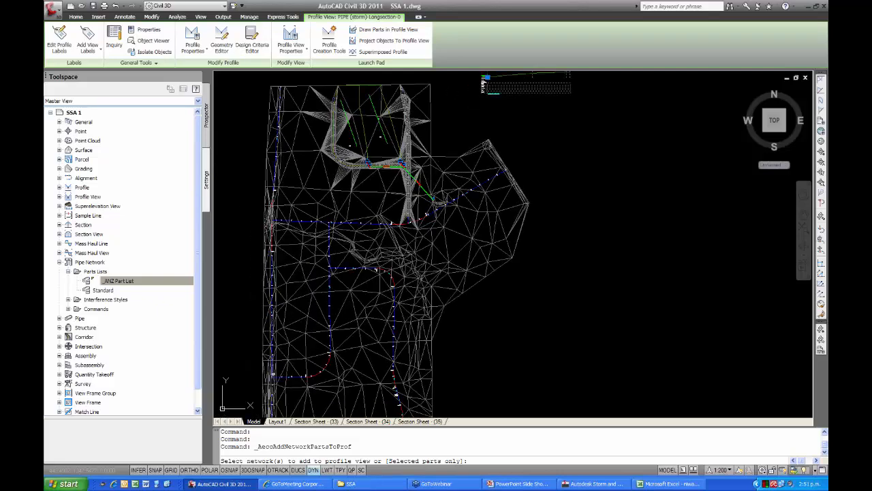
pyautogui.scroll(4, 411, 188)
pyautogui.scroll(5, 463, 212)
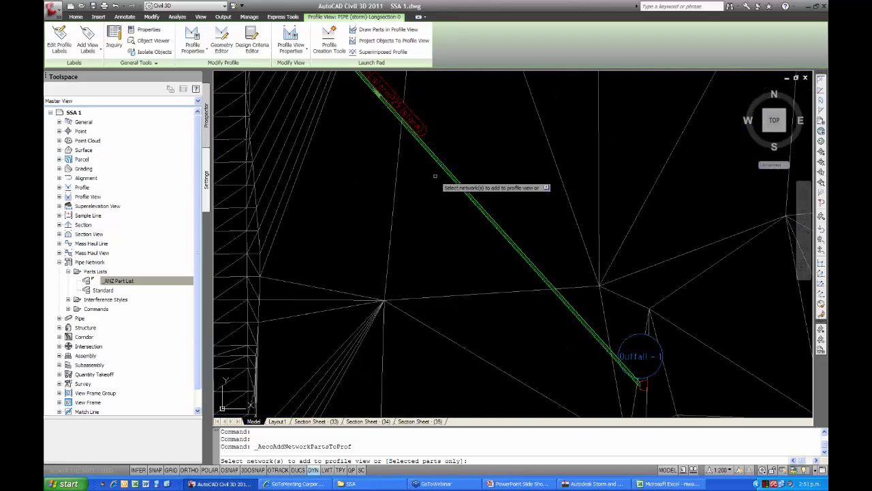
pyautogui.click(444, 171)
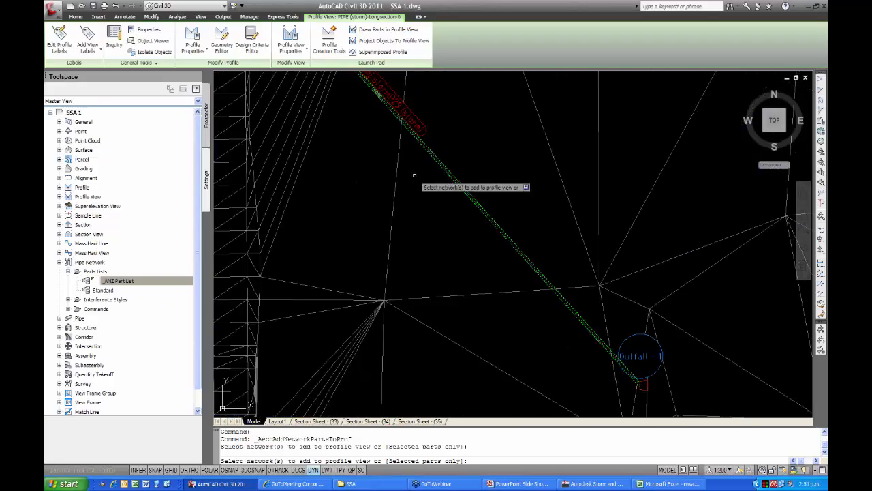
pyautogui.press('Return')
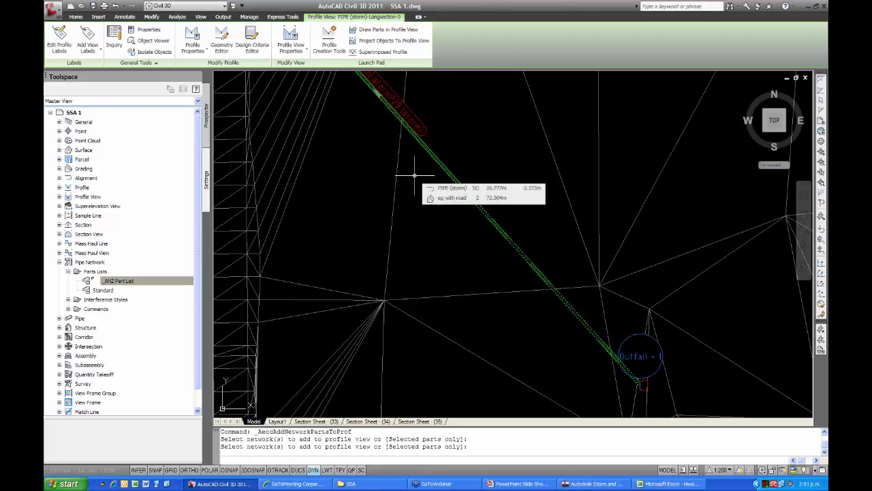
# Examine the pipes and grade lines drawn in the long section around the two closely spaced structures, with the profile view deselected.
pyautogui.scroll(-8, 414, 175)
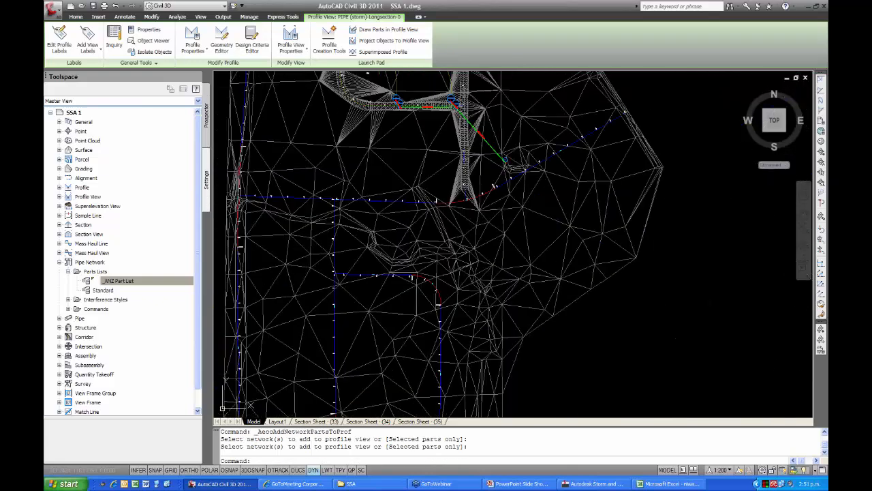
pyautogui.moveTo(402, 81); pyautogui.dragTo(392, 197, button='middle')
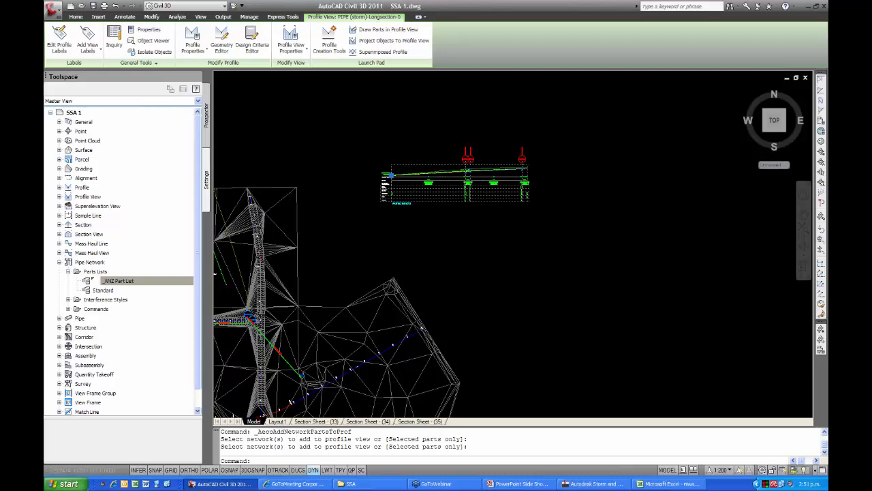
pyautogui.scroll(5, 467, 167)
pyautogui.scroll(10, 469, 160)
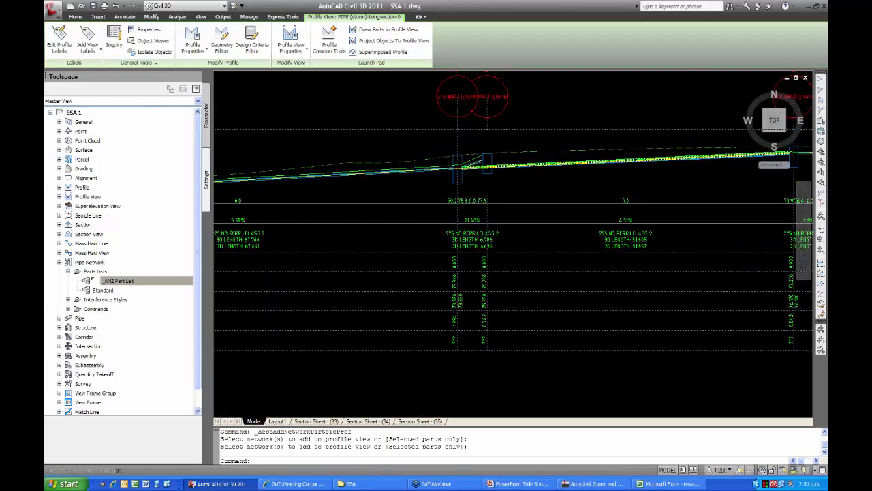
pyautogui.scroll(3, 472, 197)
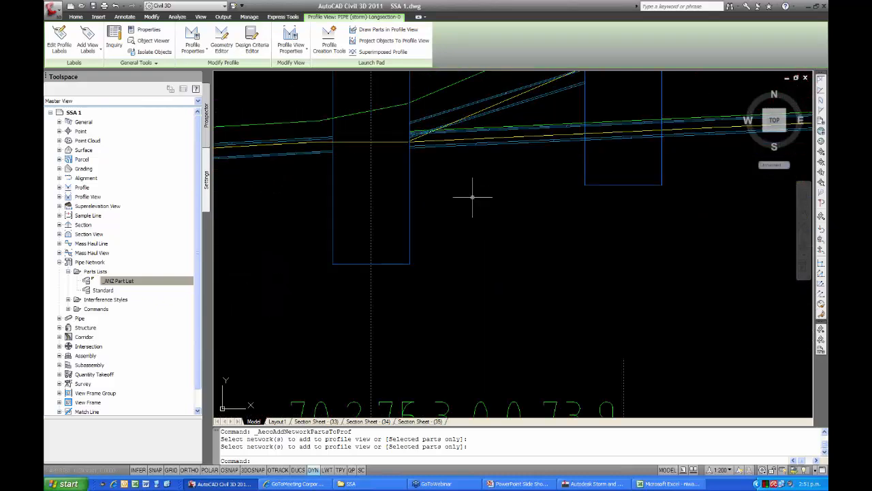
pyautogui.press('Escape')
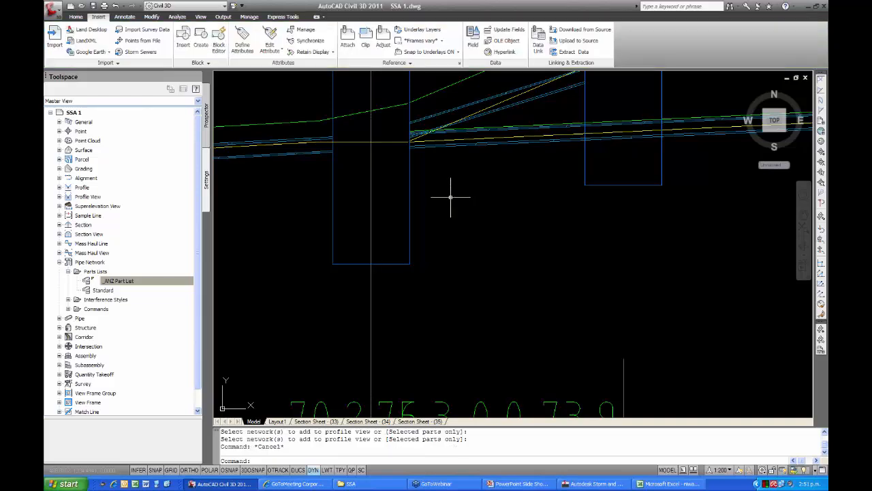
pyautogui.moveTo(450, 197); pyautogui.dragTo(415, 255, button='middle')
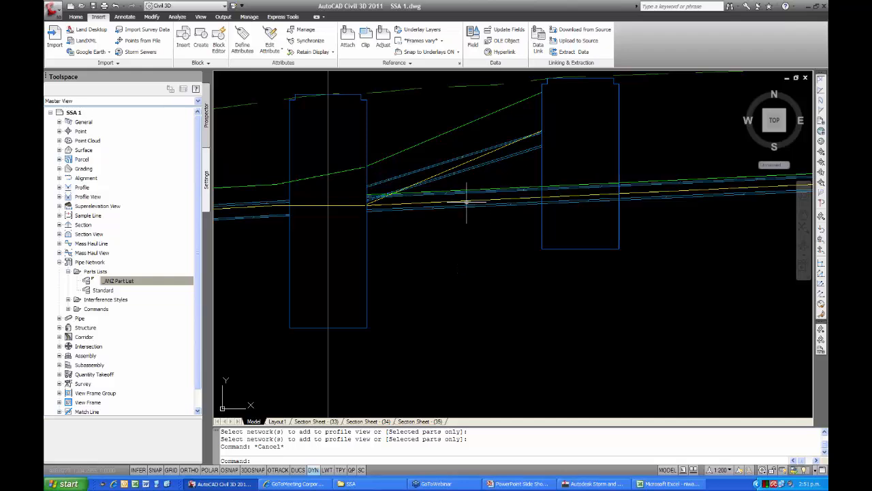
pyautogui.scroll(-6, 458, 271)
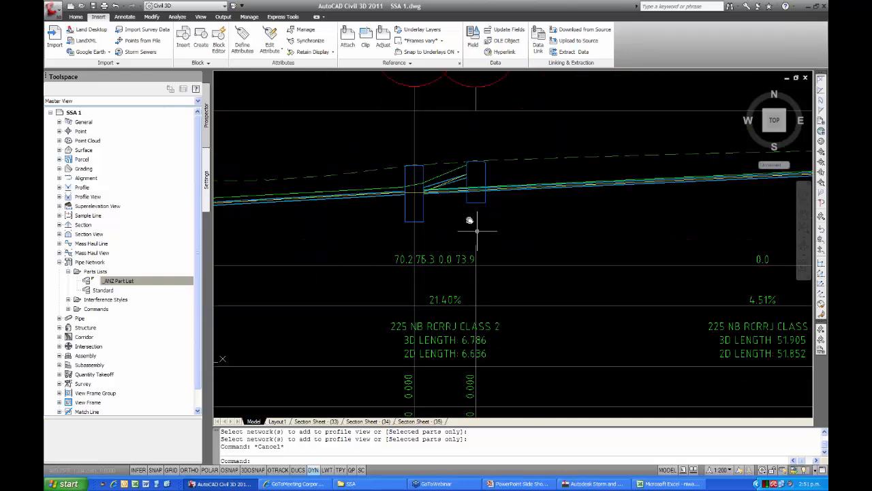
# Examine the grade line, flow, slope and pipe size labels at the upstream end of the long section, including the whole profile view.
pyautogui.scroll(6, 488, 285)
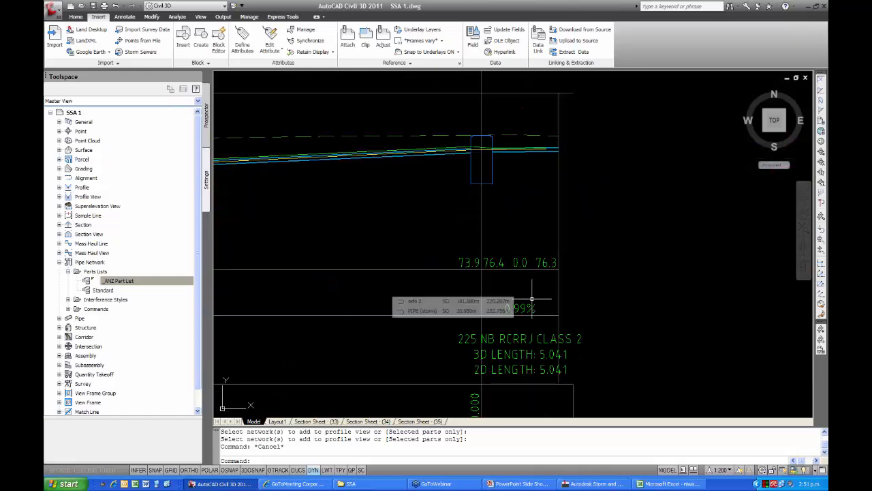
pyautogui.moveTo(489, 285); pyautogui.dragTo(511, 294, button='middle')
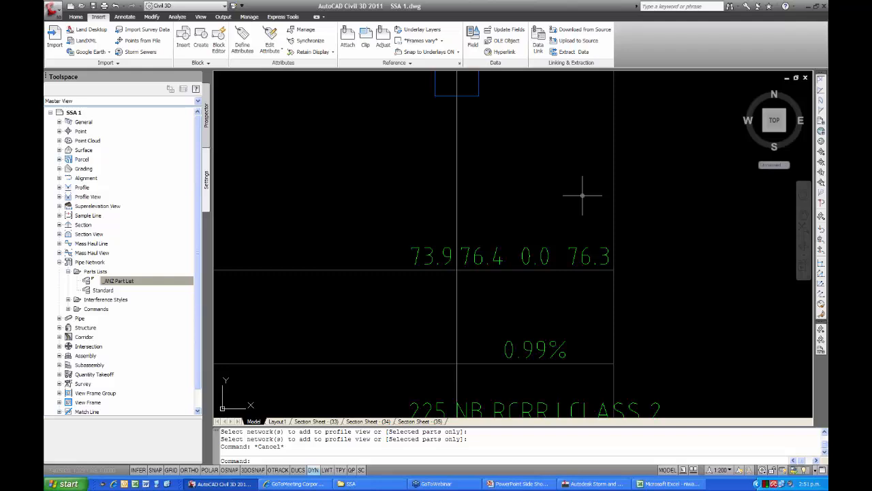
pyautogui.scroll(-2, 526, 200)
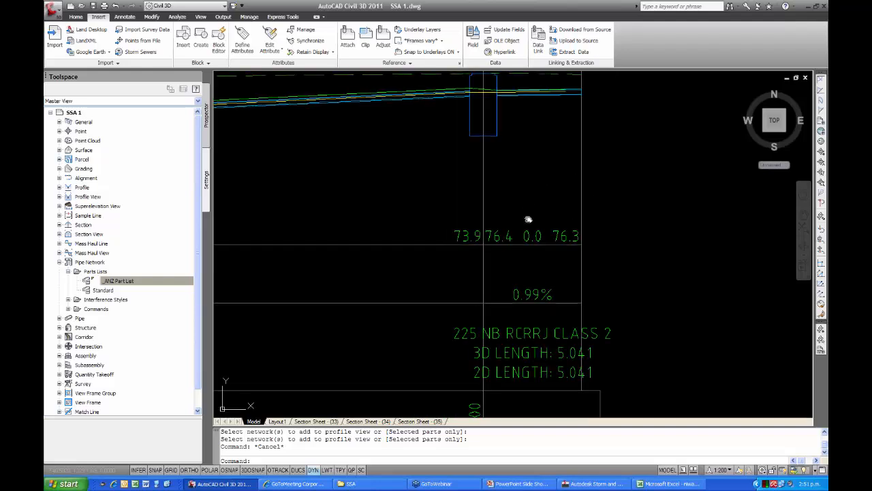
pyautogui.moveTo(528, 219); pyautogui.dragTo(534, 266, button='middle')
pyautogui.moveTo(348, 209); pyautogui.dragTo(425, 233, button='middle')
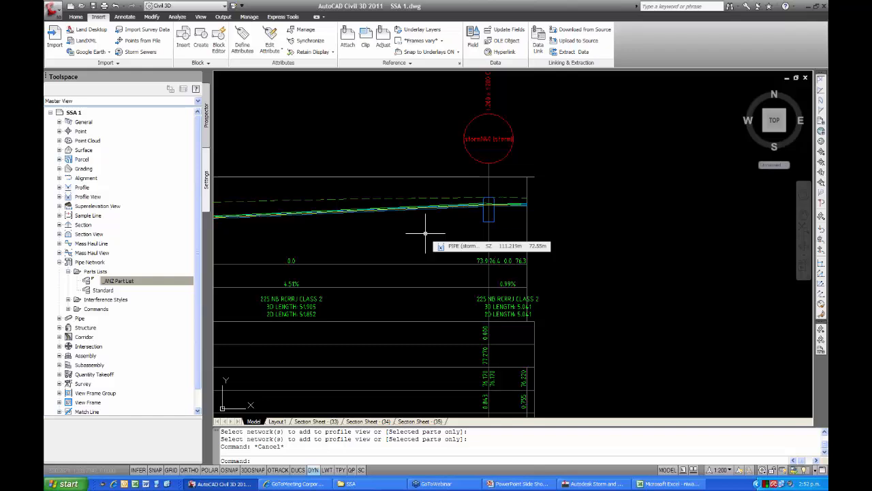
pyautogui.moveTo(446, 227); pyautogui.dragTo(467, 203, button='middle')
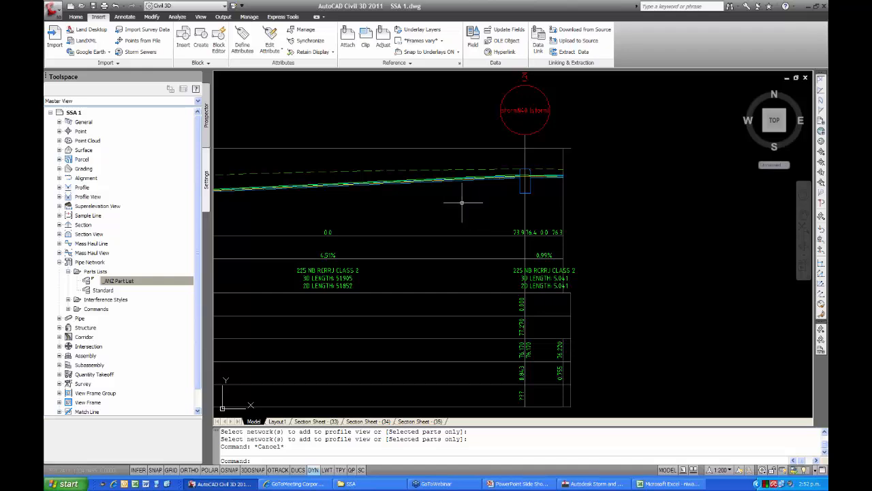
pyautogui.moveTo(452, 202); pyautogui.dragTo(464, 204, button='middle')
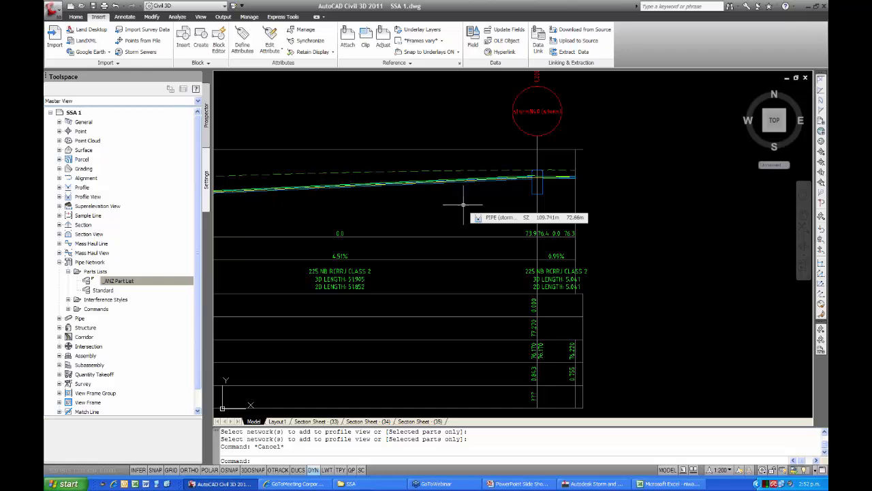
pyautogui.moveTo(463, 236)
pyautogui.mouseDown(button='middle')
pyautogui.moveTo(500, 220)
pyautogui.moveTo(506, 250)
pyautogui.moveTo(572, 266)
pyautogui.moveTo(466, 293)
pyautogui.mouseUp(button='middle')
pyautogui.scroll(-2, 496, 219)
pyautogui.scroll(-2, 467, 236)
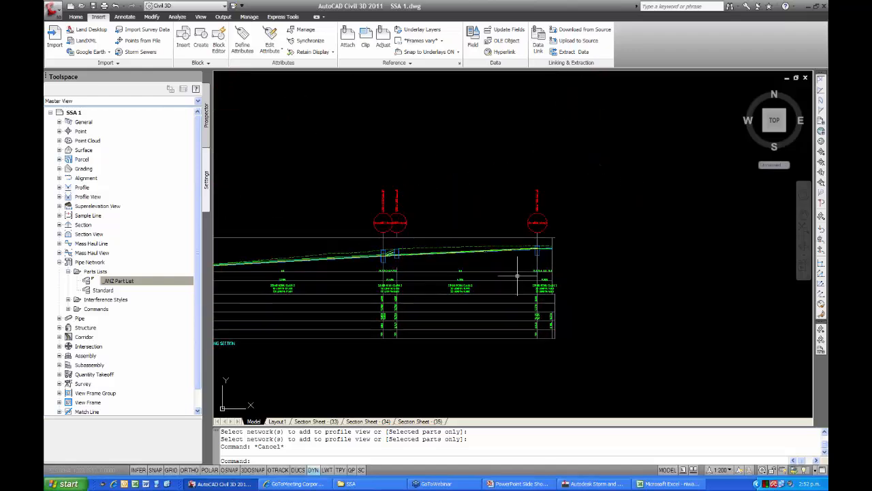
pyautogui.scroll(3, 533, 268)
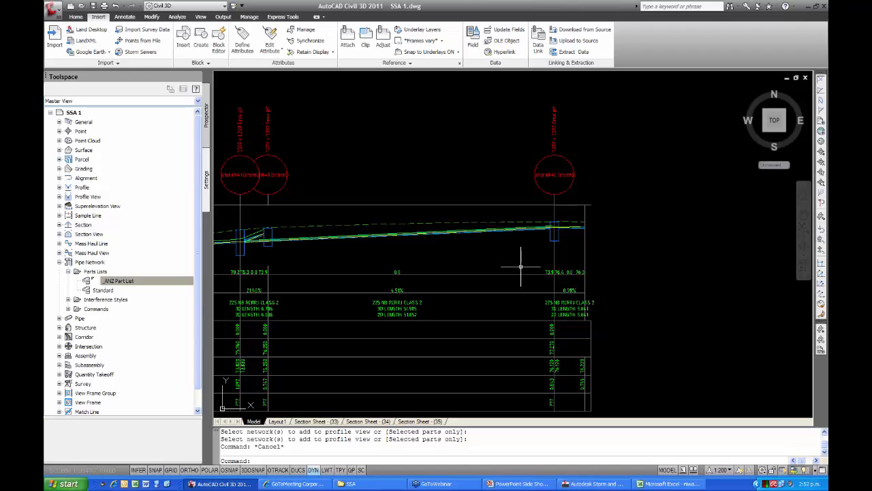
pyautogui.scroll(-4, 520, 266)
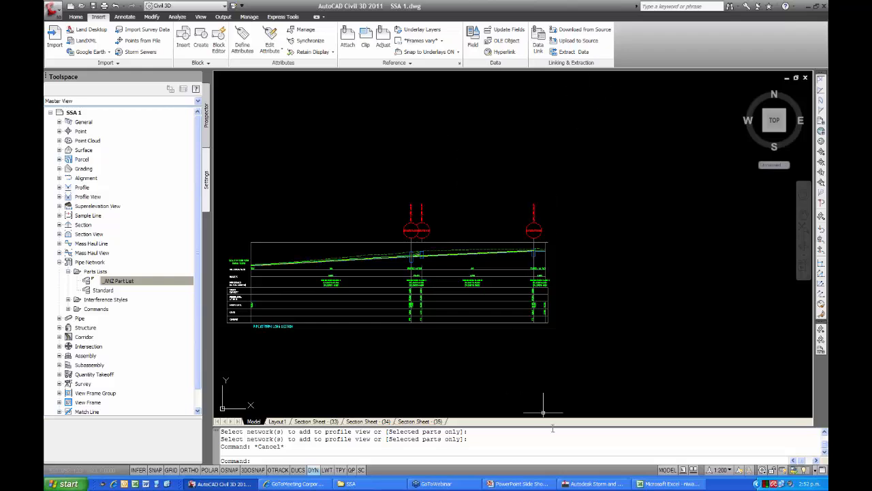
# Switch to Storm and Sanitary Analysis and open dam.spf from the SSA folder, discarding changes to the current project.
pyautogui.click(591, 483)
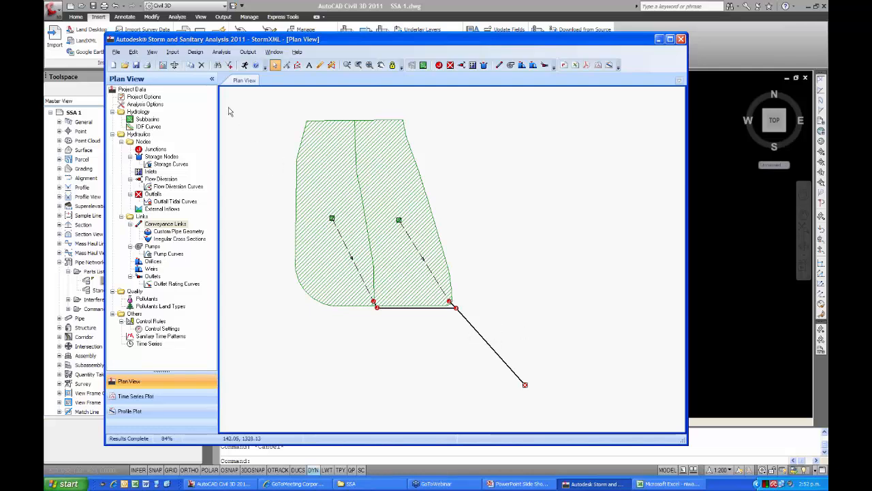
pyautogui.click(117, 53)
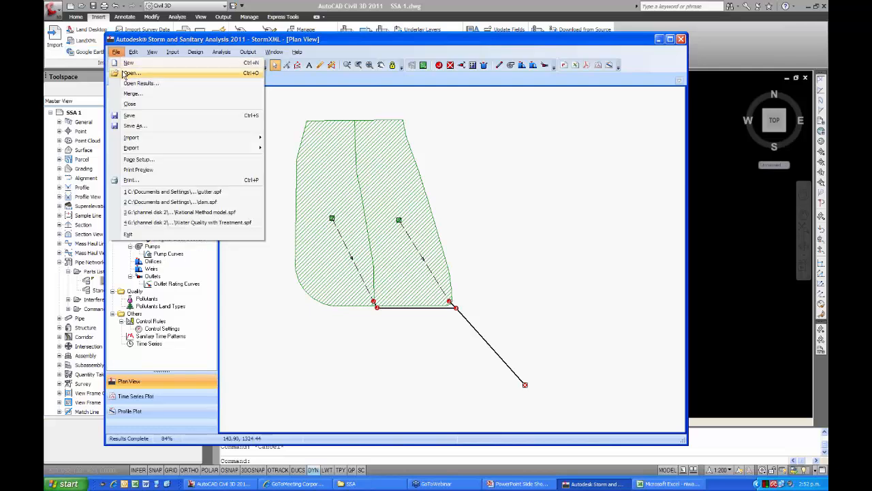
pyautogui.click(132, 74)
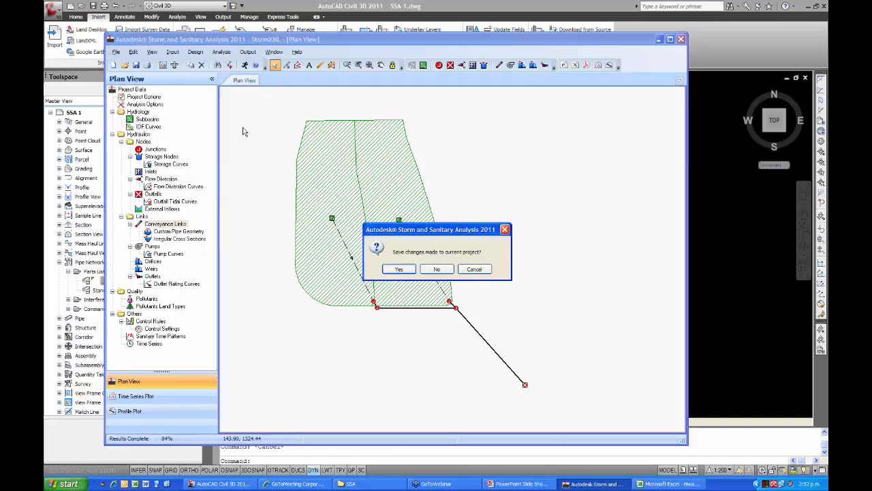
pyautogui.click(437, 269)
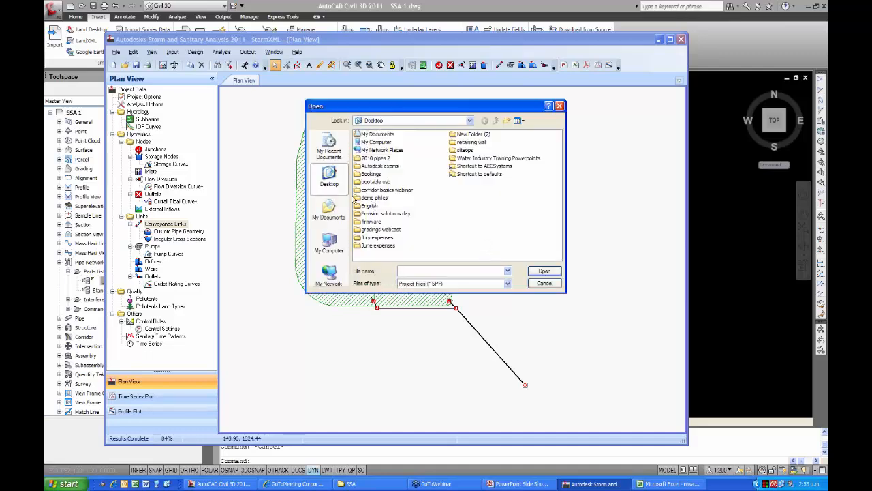
pyautogui.doubleClick(390, 214)
pyautogui.doubleClick(366, 142)
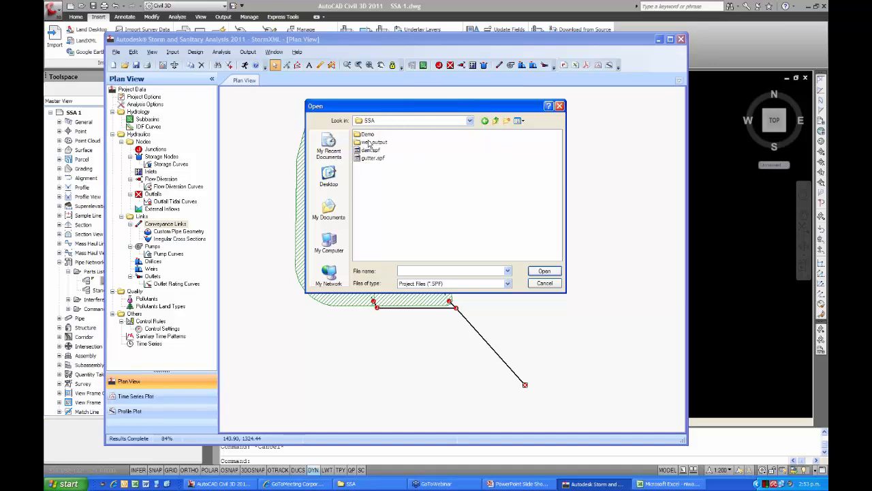
pyautogui.click(368, 150)
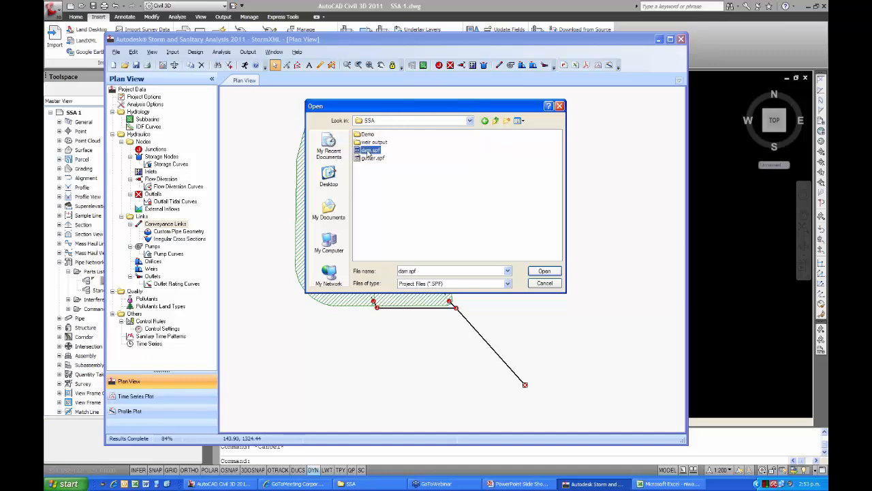
pyautogui.click(545, 272)
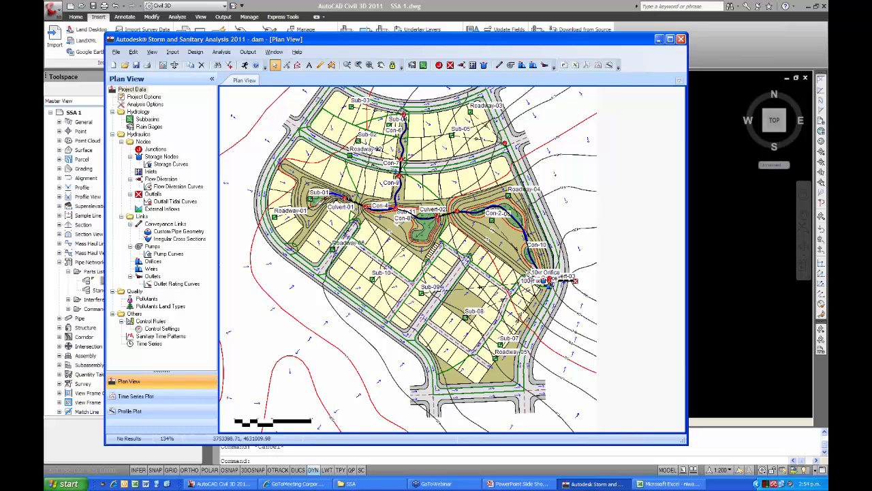
# Examine the pond outlet beside Culvert-03 and view the node types that junction Jun-19 can be converted to, leaving it unconverted.
pyautogui.scroll(1, 545, 280)
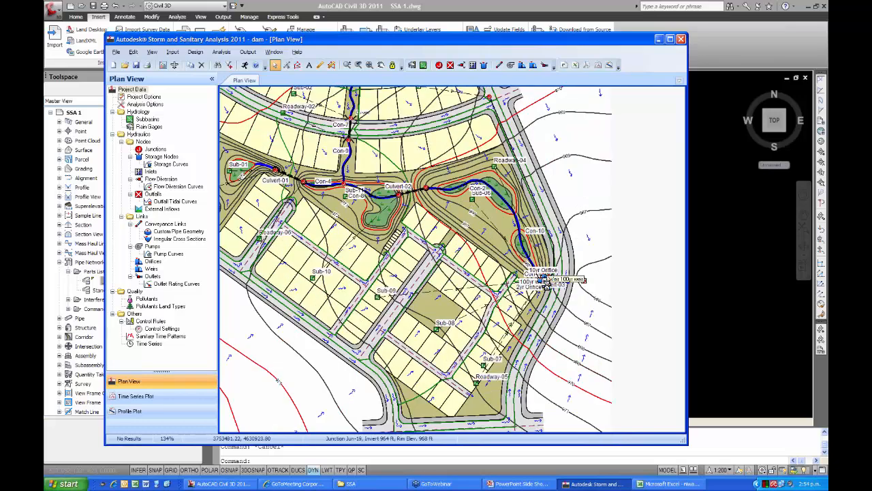
pyautogui.scroll(1, 545, 283)
pyautogui.scroll(3, 544, 286)
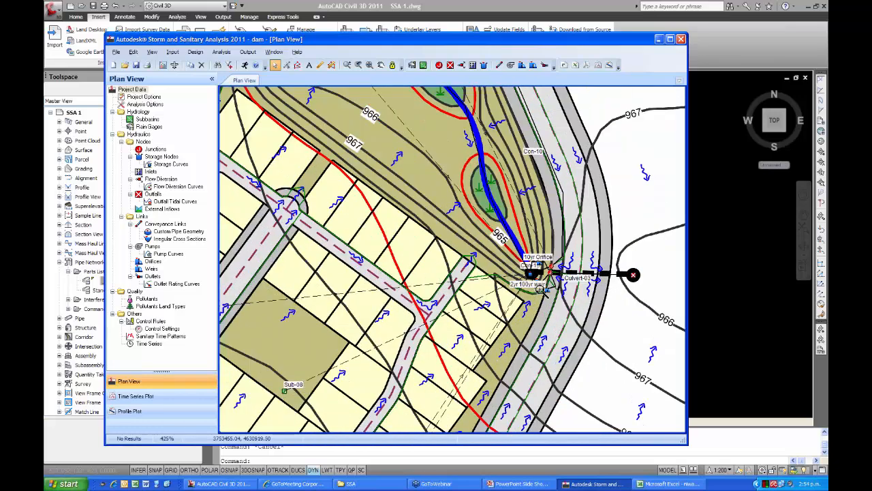
pyautogui.scroll(1, 541, 290)
pyautogui.moveTo(540, 289); pyautogui.dragTo(469, 302, button='middle')
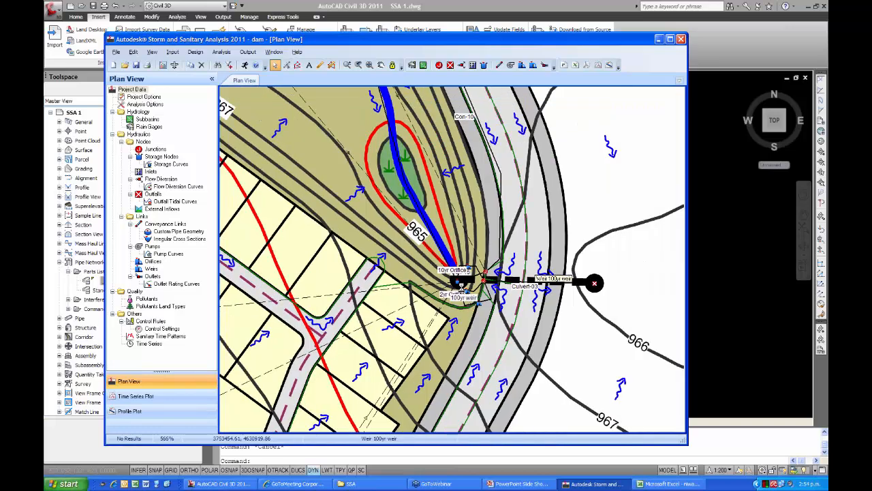
pyautogui.scroll(1, 470, 291)
pyautogui.scroll(1, 476, 289)
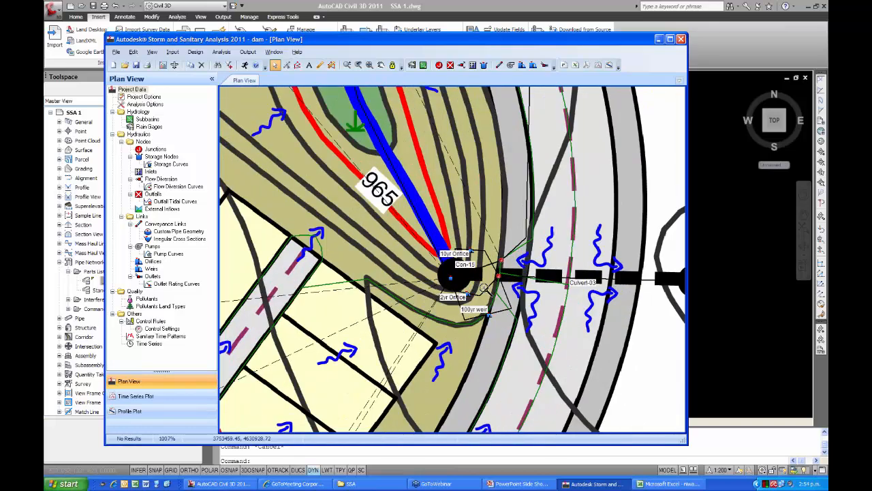
pyautogui.scroll(1, 483, 287)
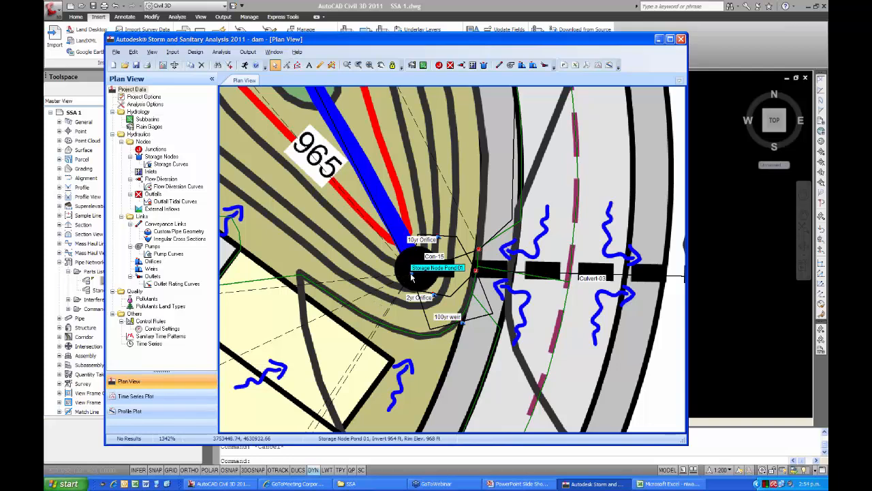
pyautogui.rightClick(475, 272)
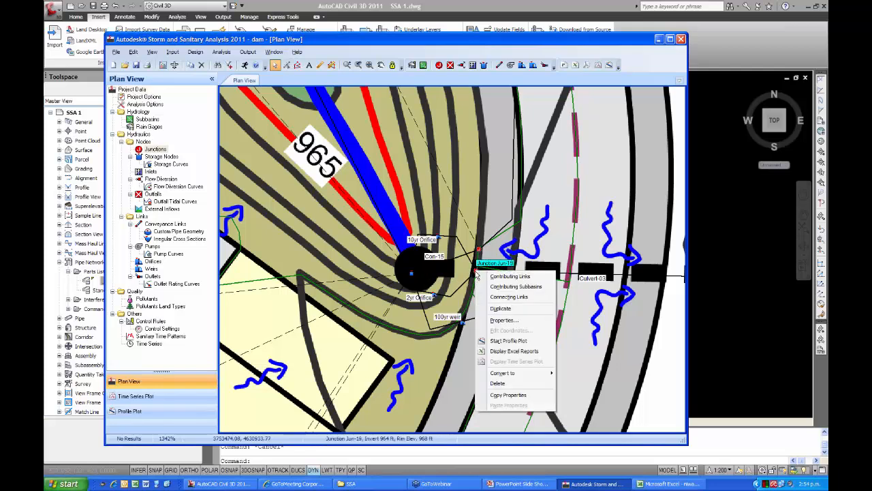
pyautogui.moveTo(507, 373)
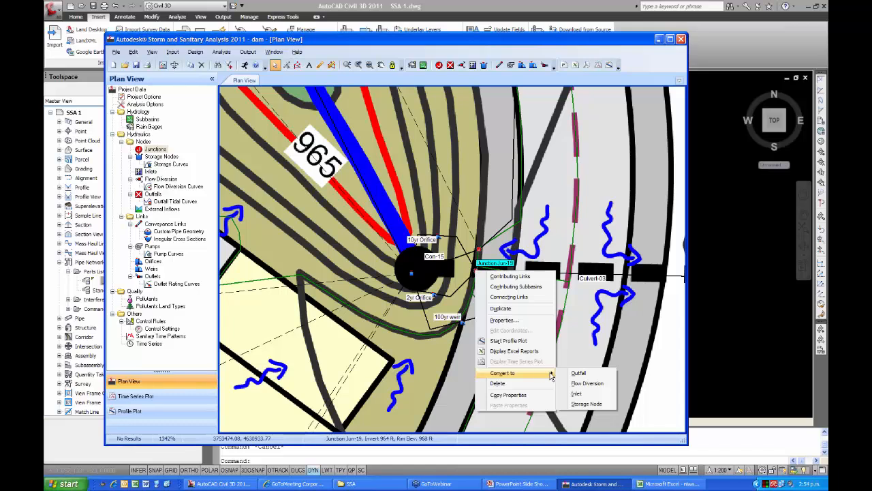
pyautogui.click(454, 378)
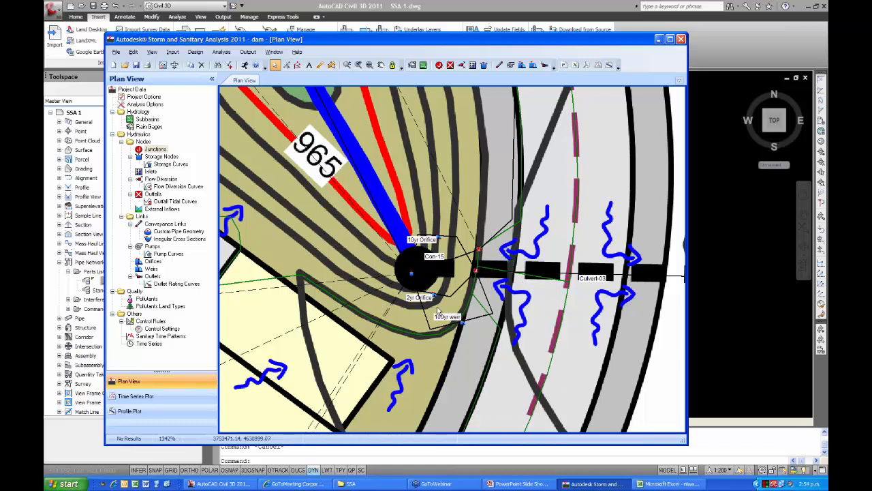
# Review the properties of storage node Pond 01, including its storage shape types and storage curve SC-1, and close both dialogs.
pyautogui.doubleClick(410, 274)
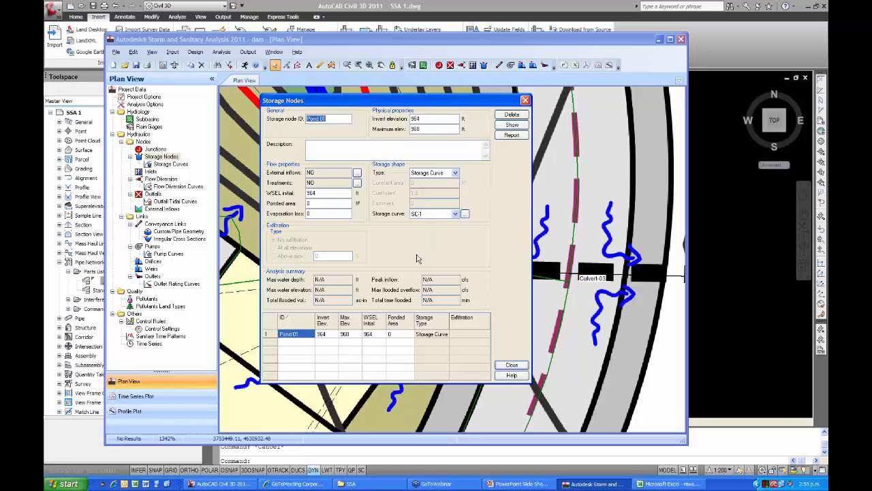
pyautogui.click(455, 175)
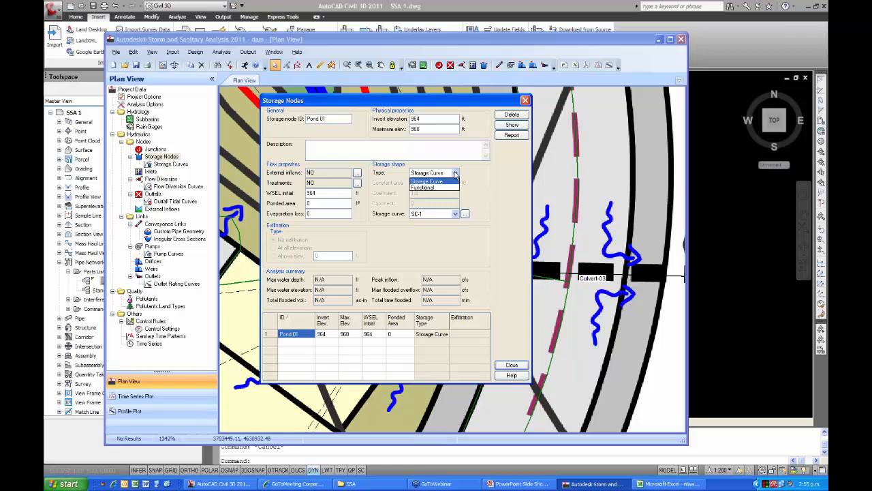
pyautogui.click(455, 174)
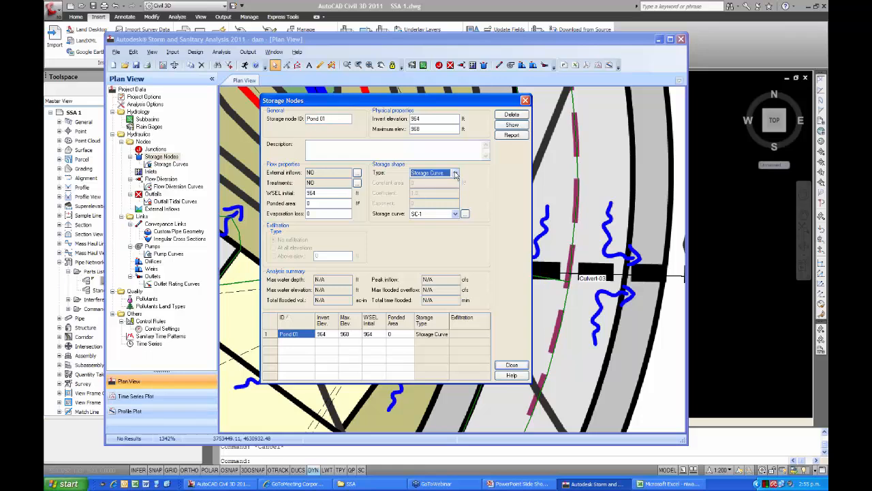
pyautogui.click(464, 214)
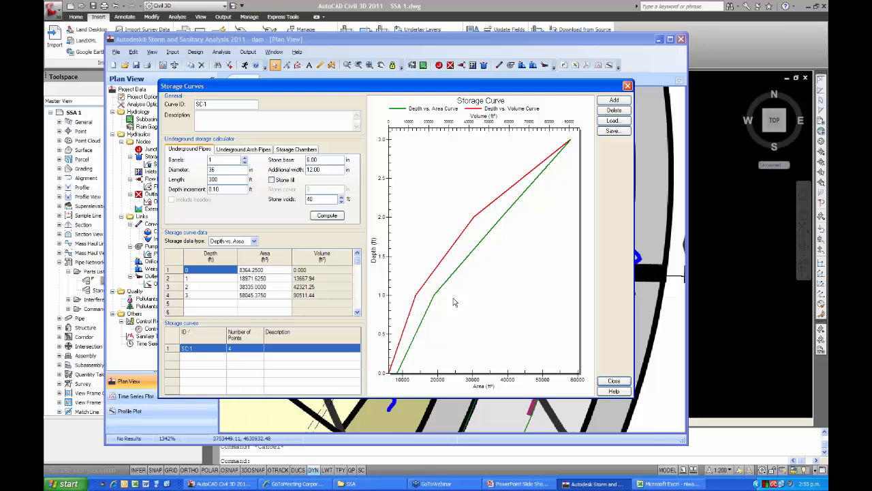
pyautogui.click(612, 381)
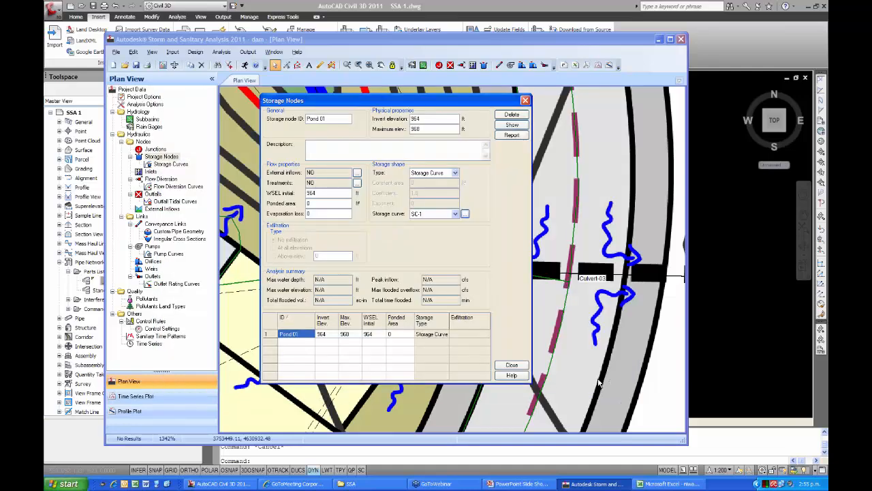
pyautogui.click(511, 366)
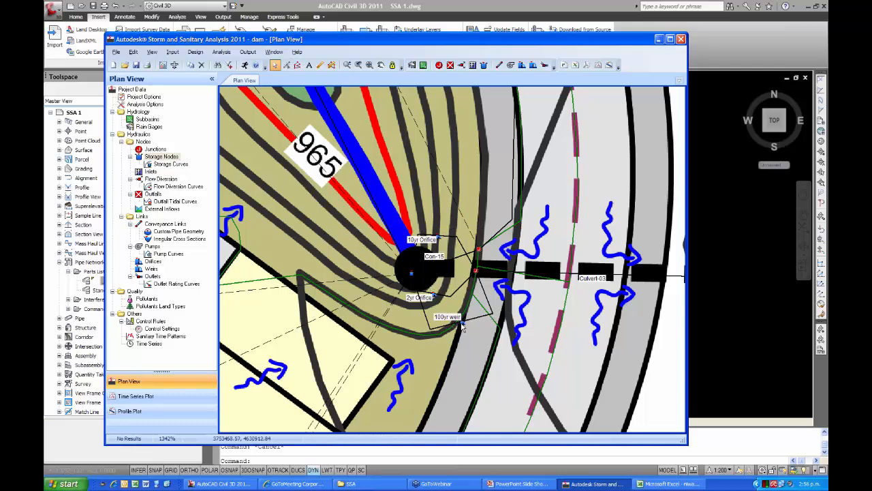
# Open the 2yr Orifice properties and review the available orifice types and shapes.
pyautogui.doubleClick(436, 297)
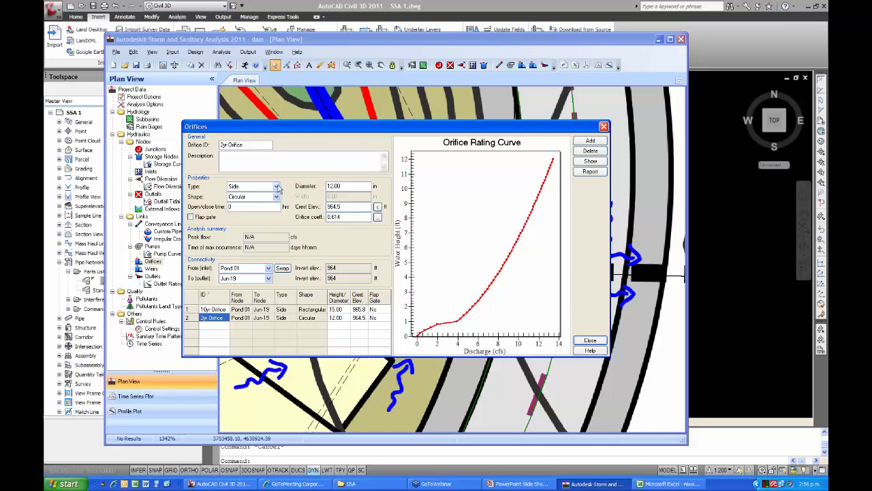
pyautogui.click(277, 188)
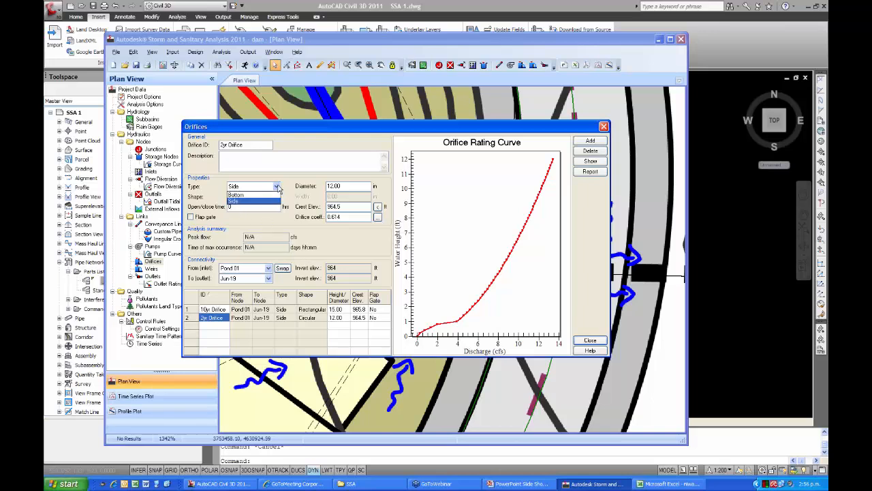
pyautogui.click(277, 196)
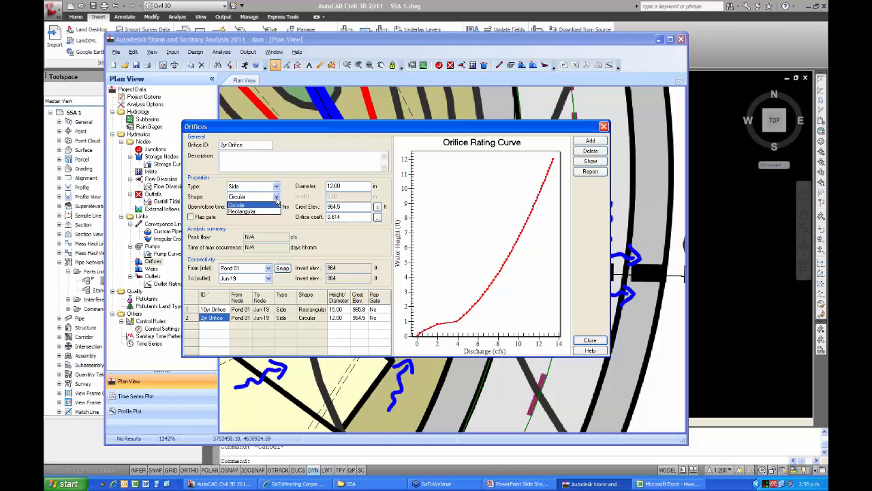
pyautogui.click(276, 197)
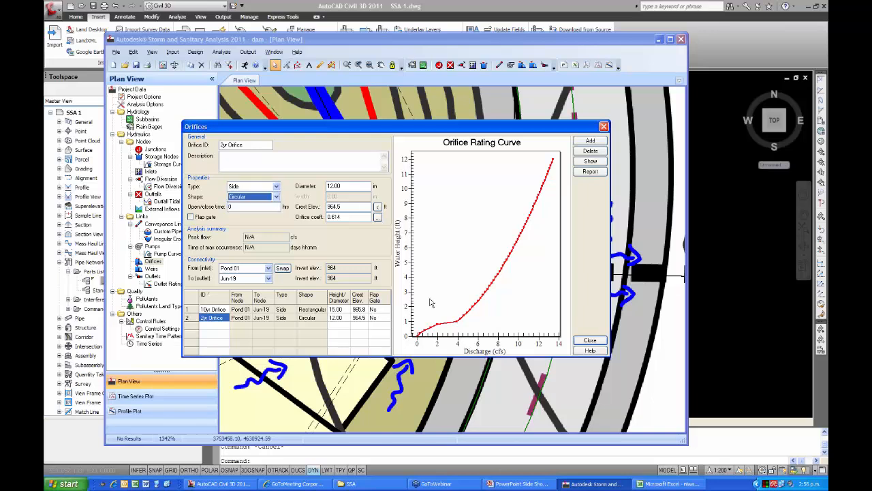
# Try the Bottom type and Rectangular shape on the 2yr Orifice, and set it back to Side and Circular.
pyautogui.click(276, 186)
pyautogui.click(265, 195)
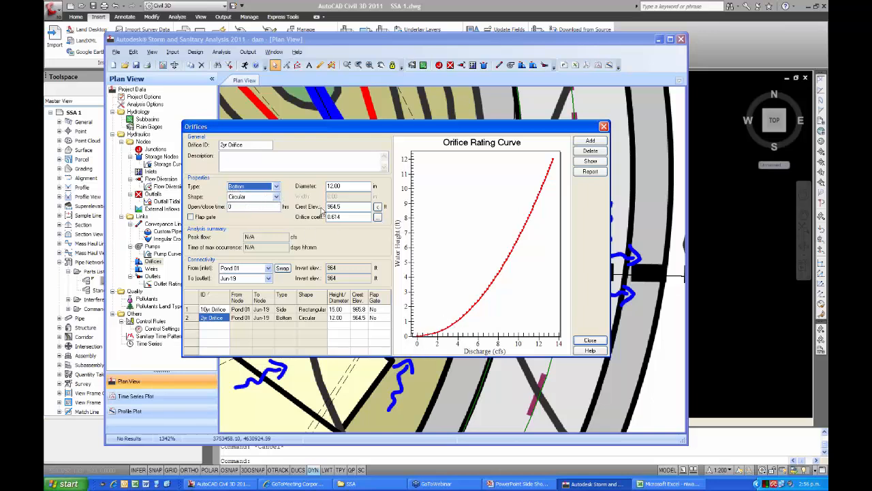
pyautogui.click(276, 197)
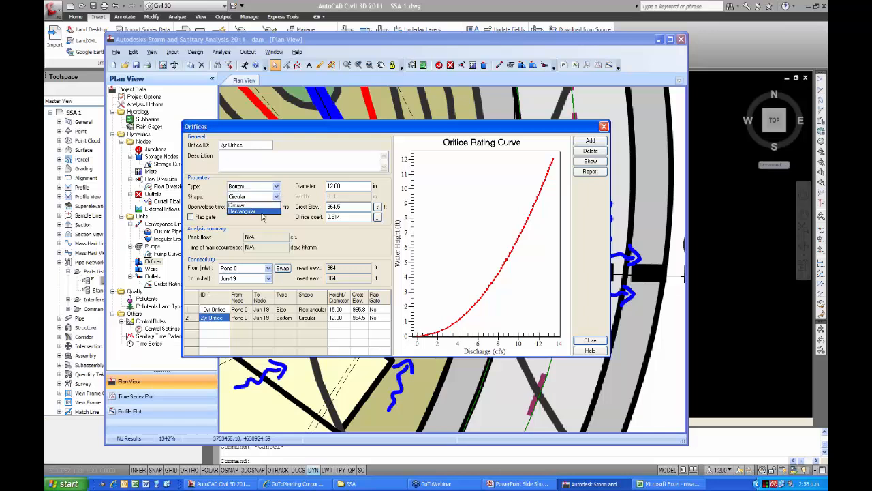
pyautogui.click(263, 216)
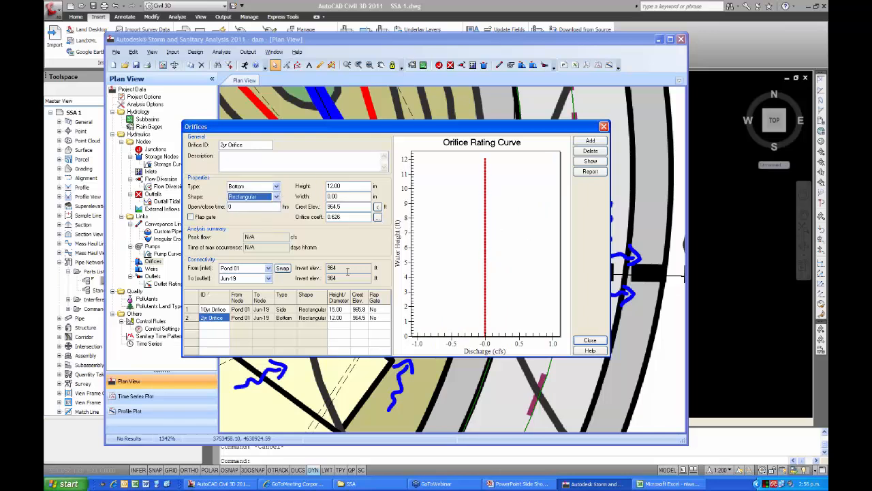
pyautogui.click(276, 186)
pyautogui.click(271, 203)
pyautogui.click(276, 197)
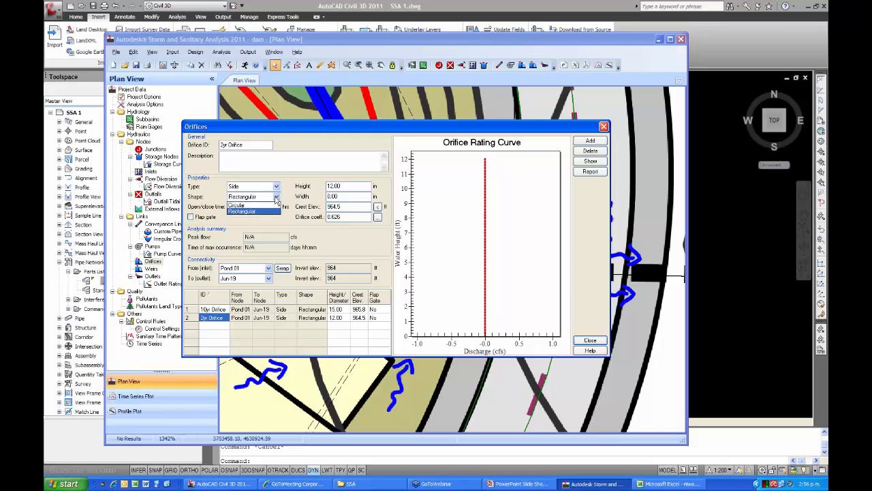
pyautogui.click(265, 206)
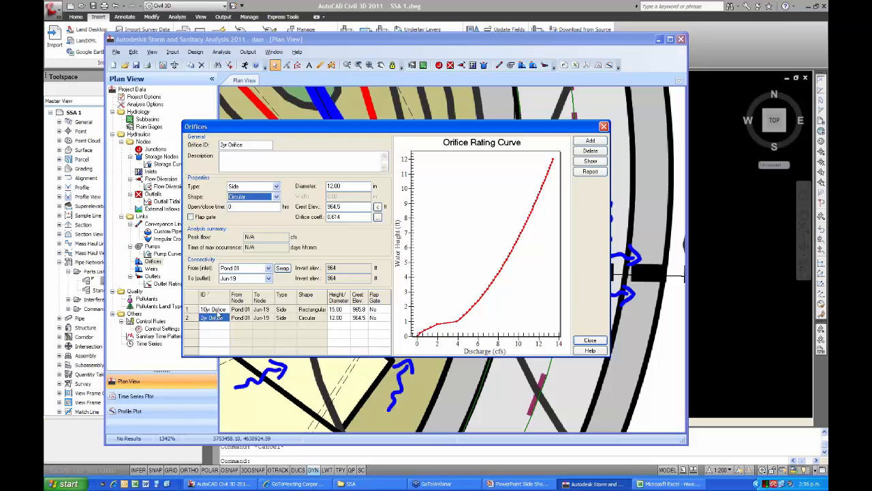
# Review the 10yr Orifice properties and rating curve, check the outlet structures in the plan behind the dialog, and close it.
pyautogui.click(217, 311)
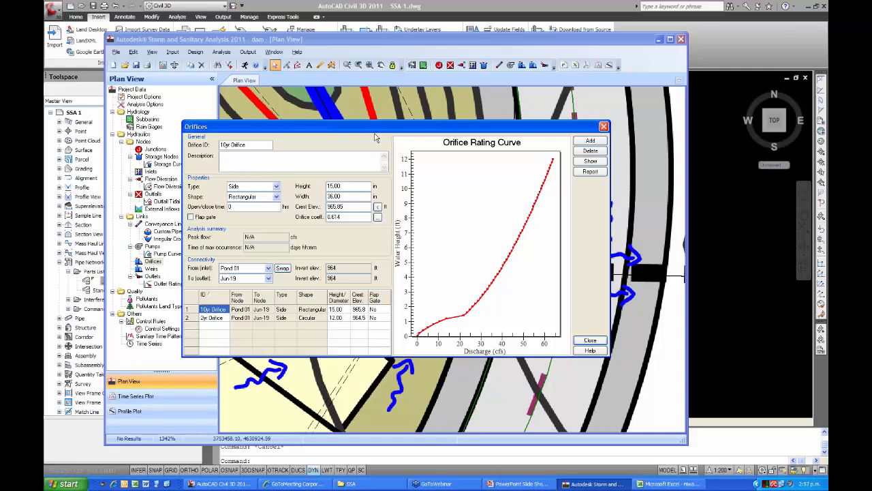
pyautogui.moveTo(374, 129); pyautogui.dragTo(381, 359)
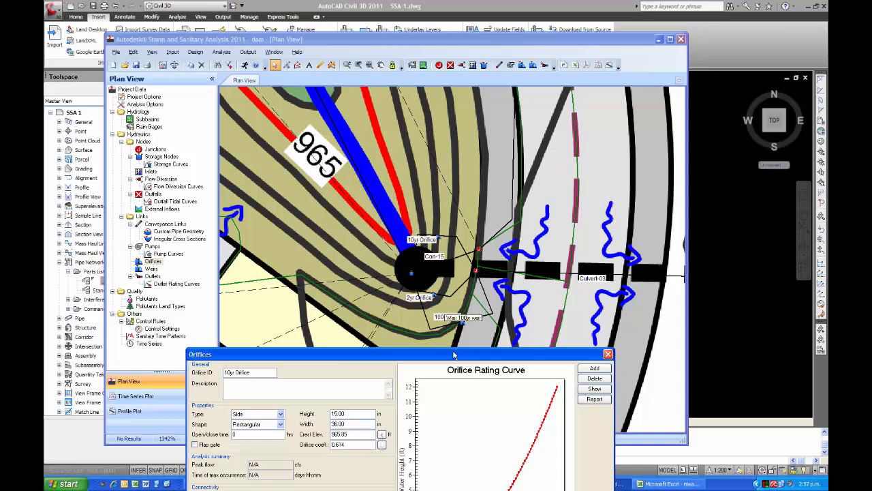
pyautogui.moveTo(453, 354); pyautogui.dragTo(419, 109)
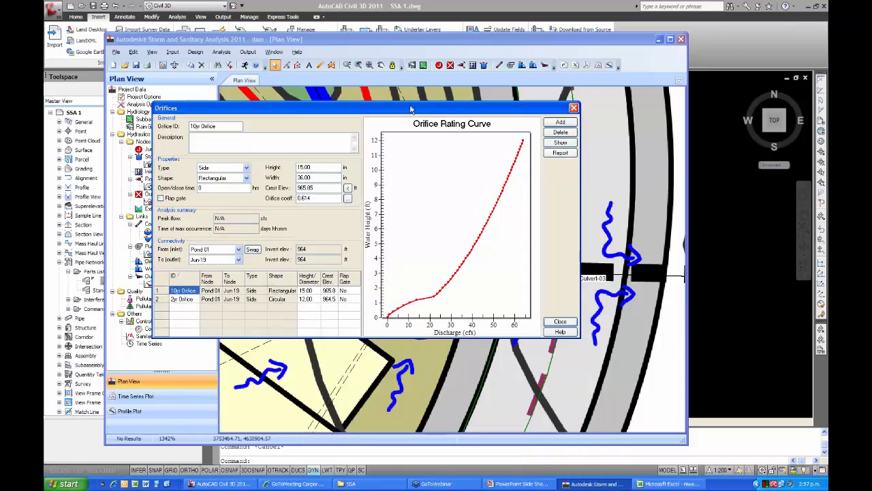
pyautogui.moveTo(412, 107); pyautogui.dragTo(413, 102)
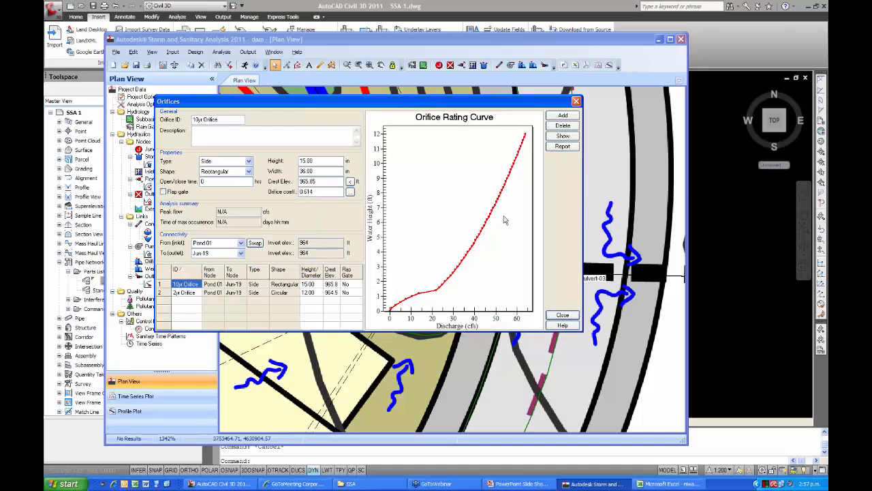
pyautogui.click(564, 315)
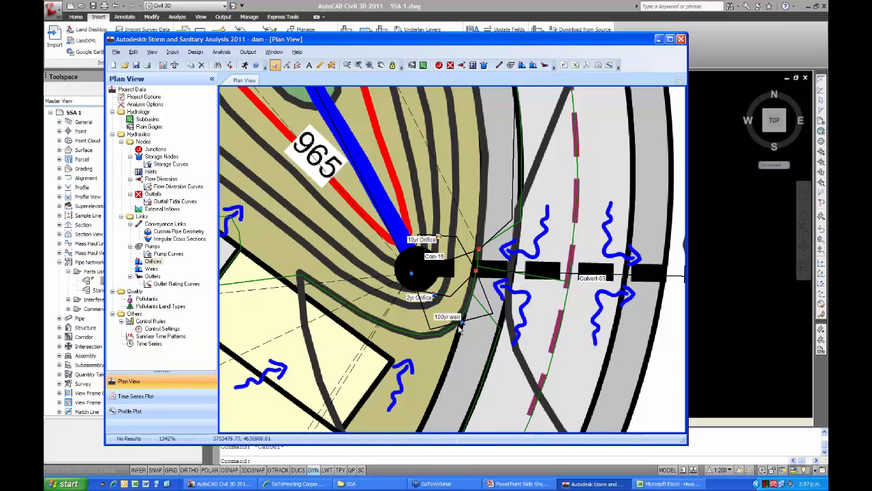
# Review the 100yr weir's properties, rating curve and available weir types, and close the dialog.
pyautogui.doubleClick(462, 323)
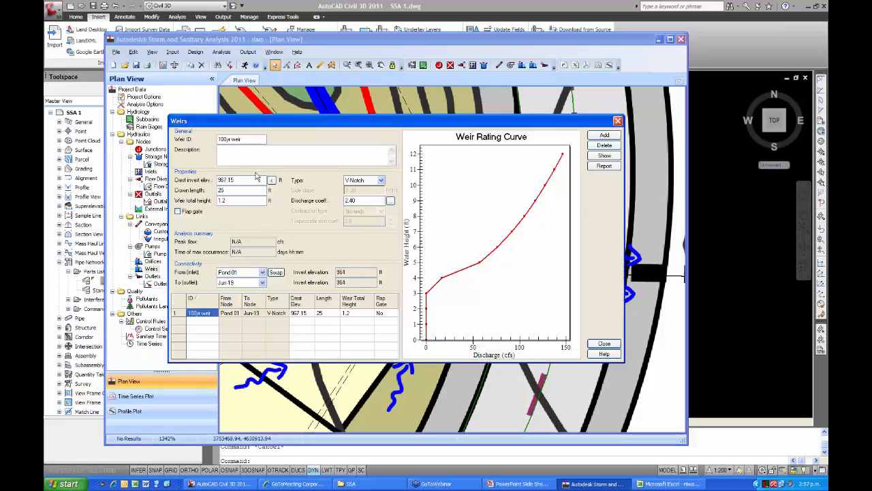
pyautogui.click(381, 181)
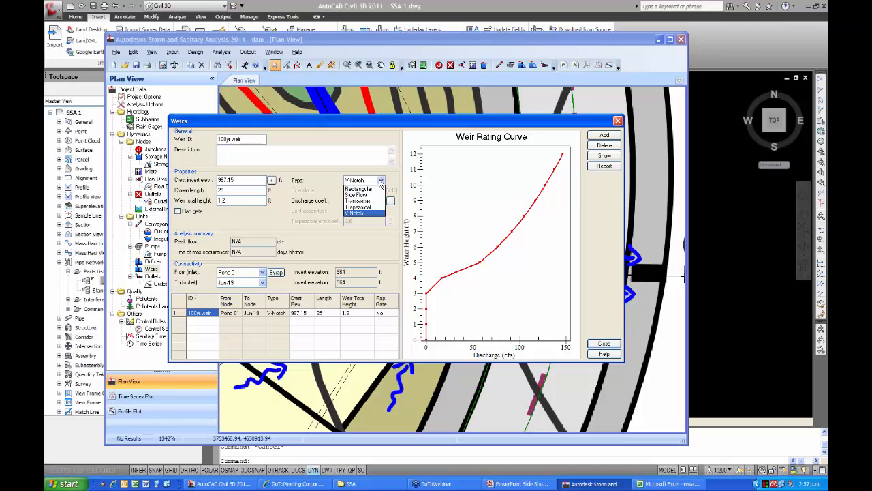
pyautogui.click(381, 181)
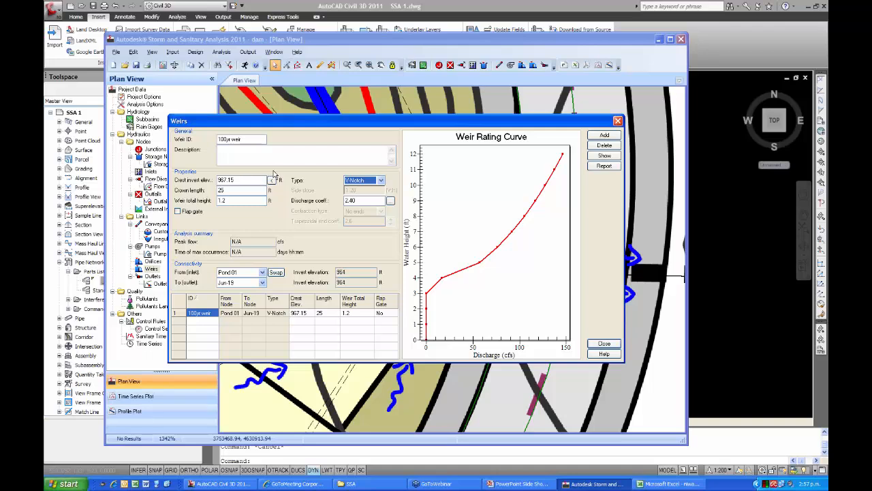
pyautogui.click(601, 344)
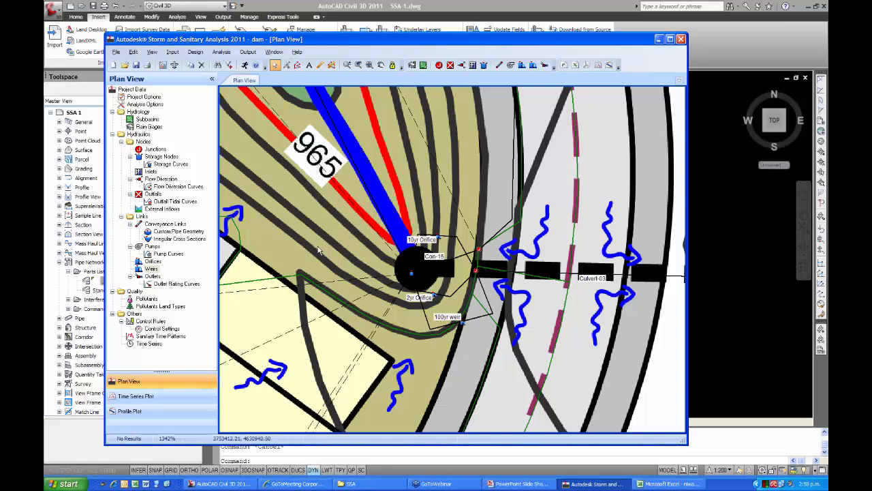
# Open the project gutter.spf from the SSA folder without saving the changes to the current project.
pyautogui.moveTo(320, 250); pyautogui.dragTo(385, 284, button='middle')
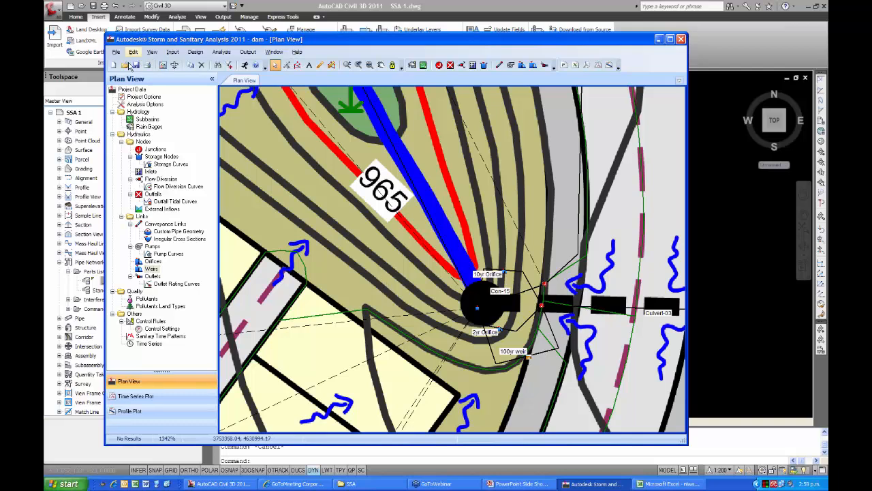
pyautogui.click(117, 53)
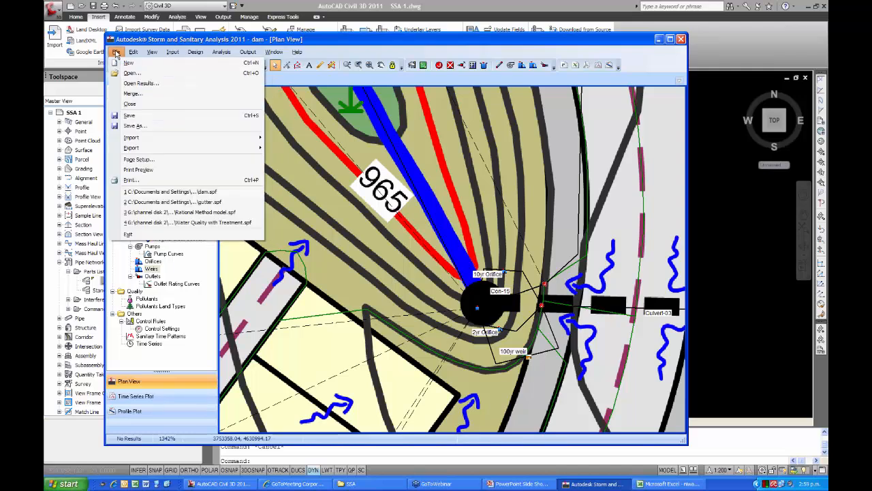
pyautogui.click(132, 72)
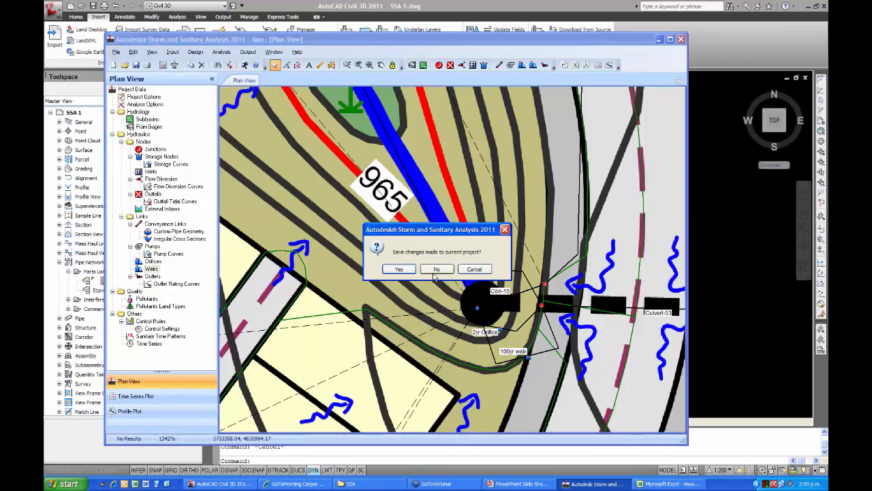
pyautogui.click(434, 272)
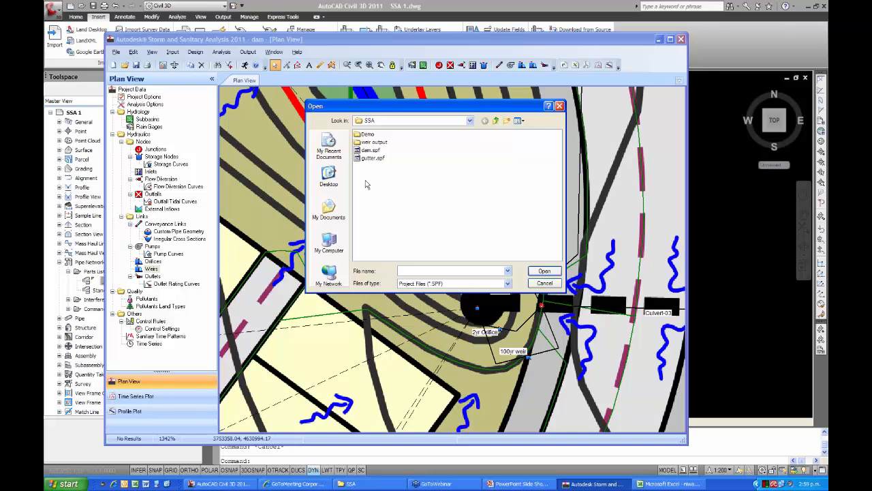
pyautogui.click(368, 159)
pyautogui.click(545, 271)
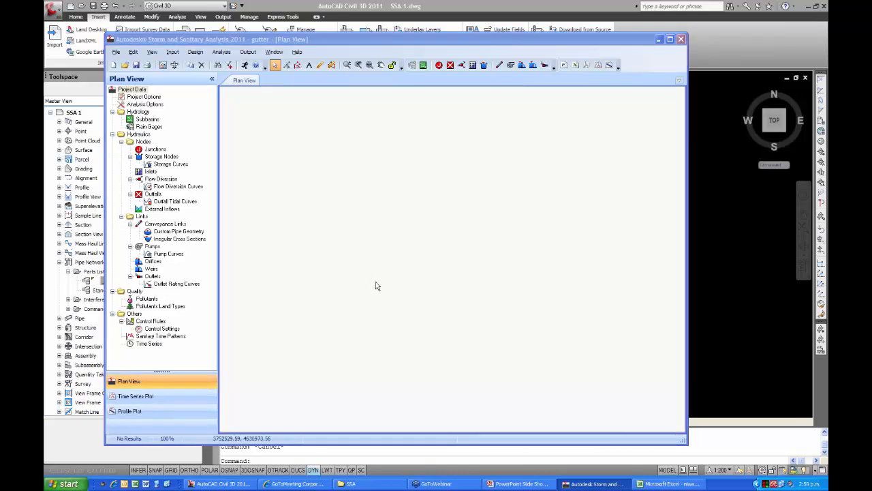
# Convert junction Jun-15, where Con-16 and Con-17 meet, to an inlet.
pyautogui.scroll(3, 376, 305)
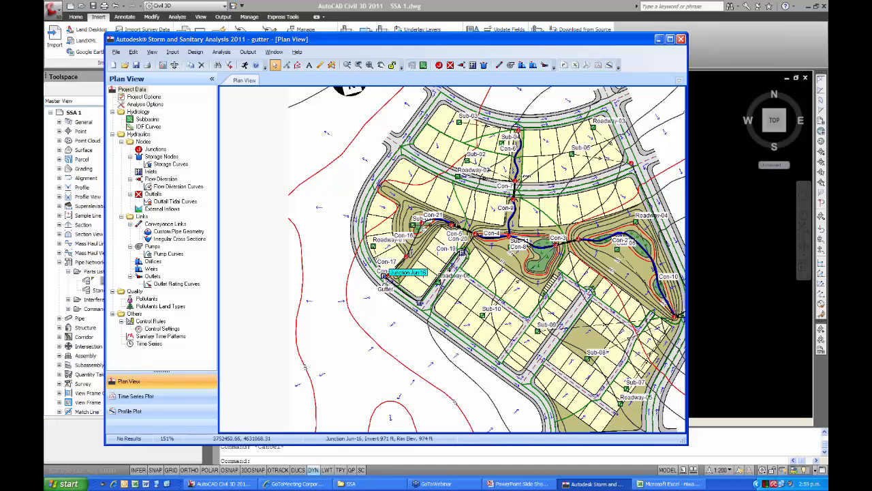
pyautogui.scroll(2, 386, 279)
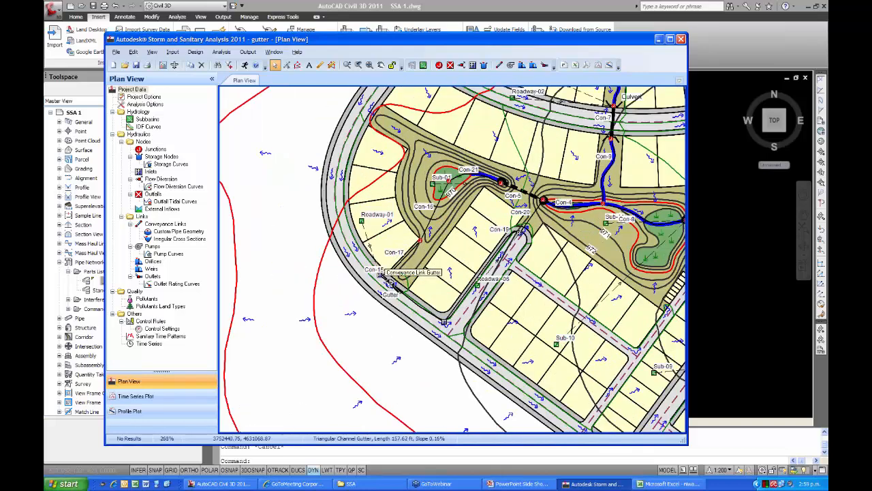
pyautogui.scroll(3, 385, 279)
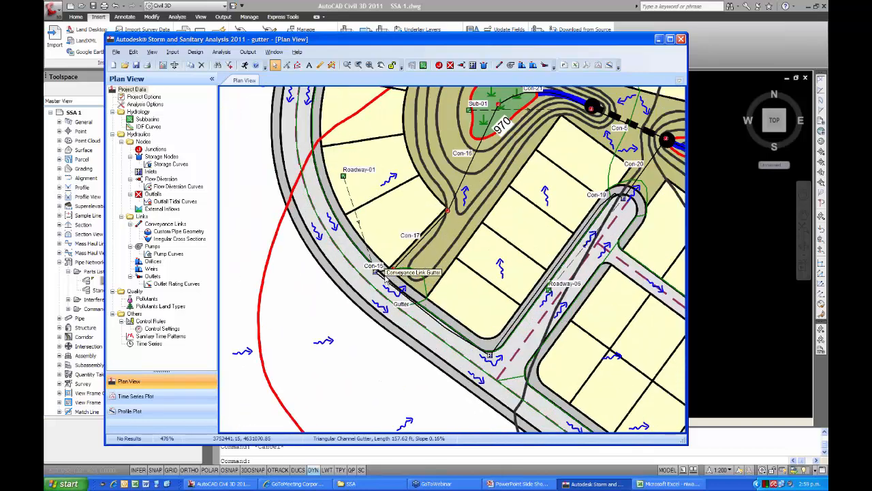
pyautogui.scroll(1, 384, 275)
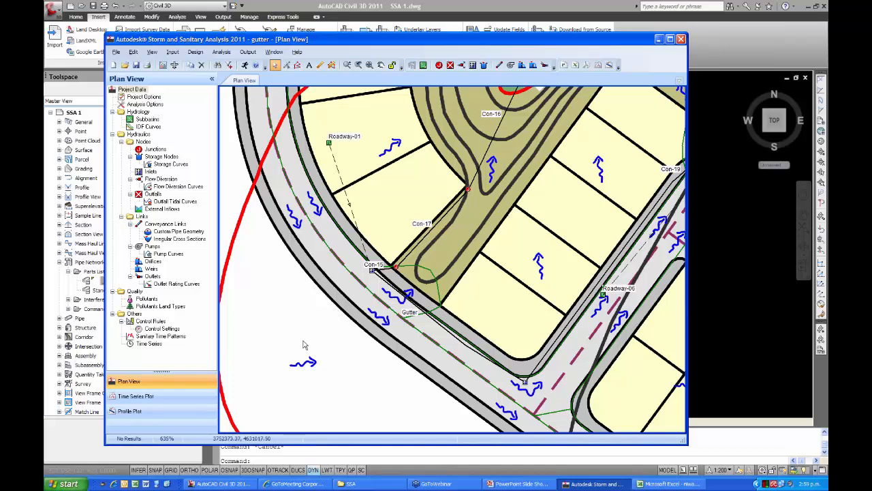
pyautogui.rightClick(469, 193)
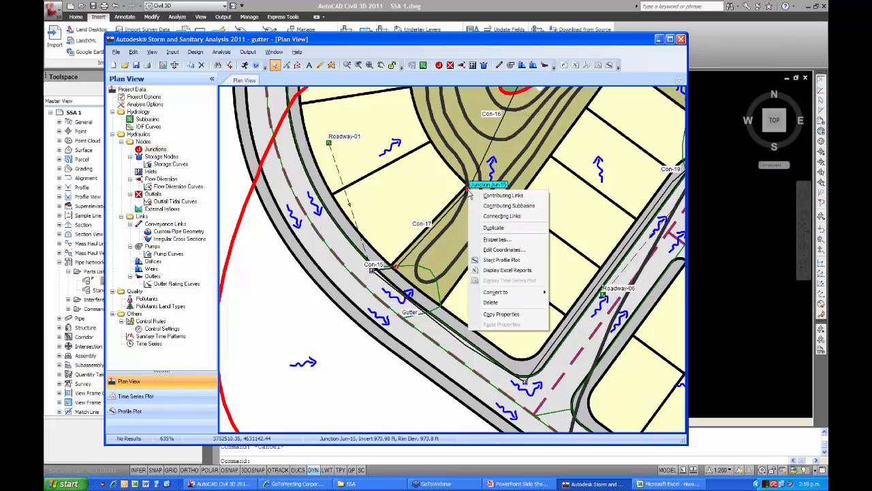
pyautogui.moveTo(503, 295)
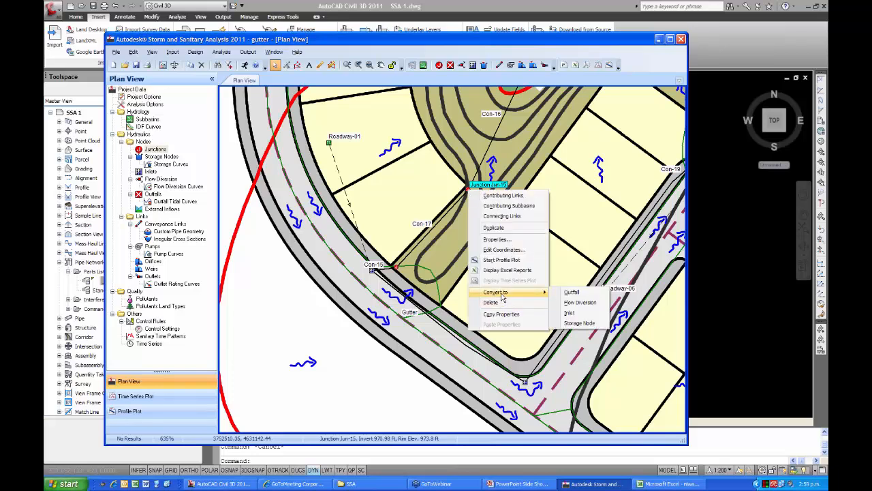
pyautogui.click(569, 312)
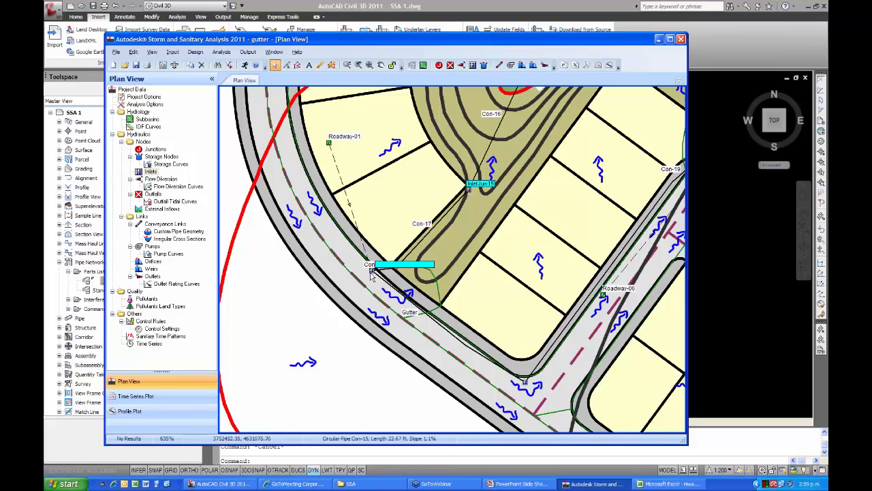
# Convert inlet Jun-15 back to a junction.
pyautogui.rightClick(468, 193)
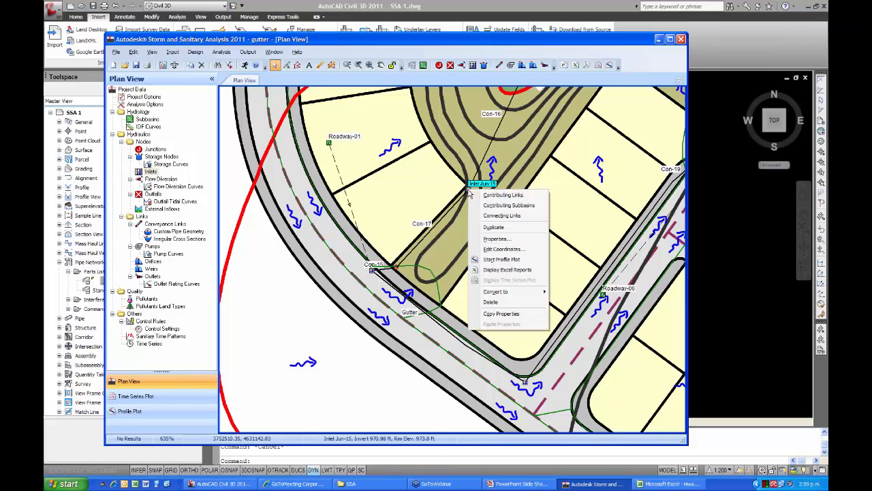
pyautogui.moveTo(501, 293)
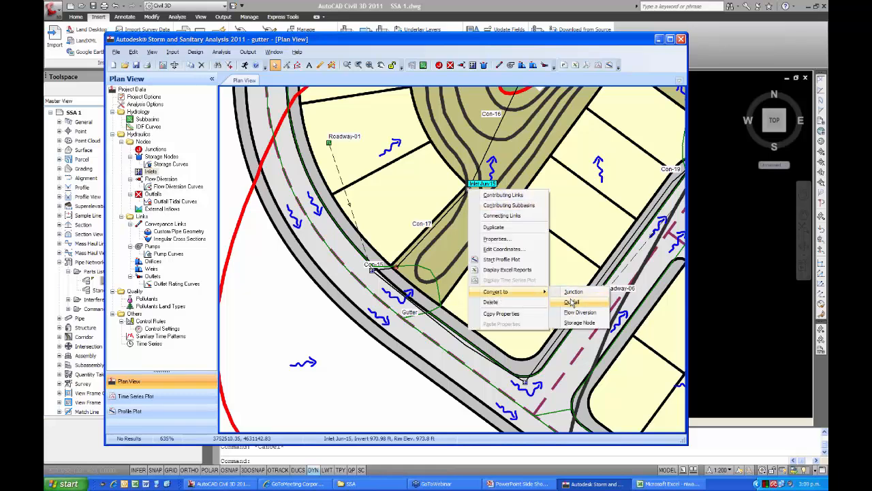
pyautogui.click(571, 291)
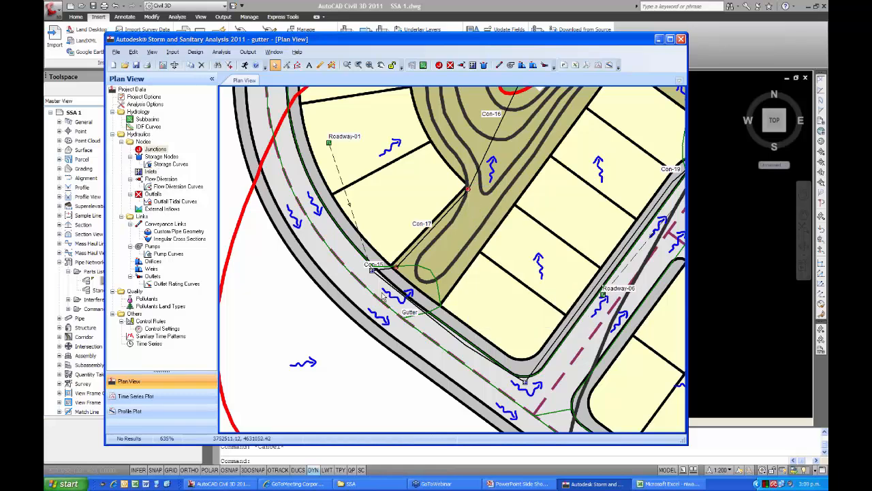
# Open the properties of Inlet-1 at the start of the Gutter link and review its roadway/gutter bypass link options.
pyautogui.doubleClick(372, 272)
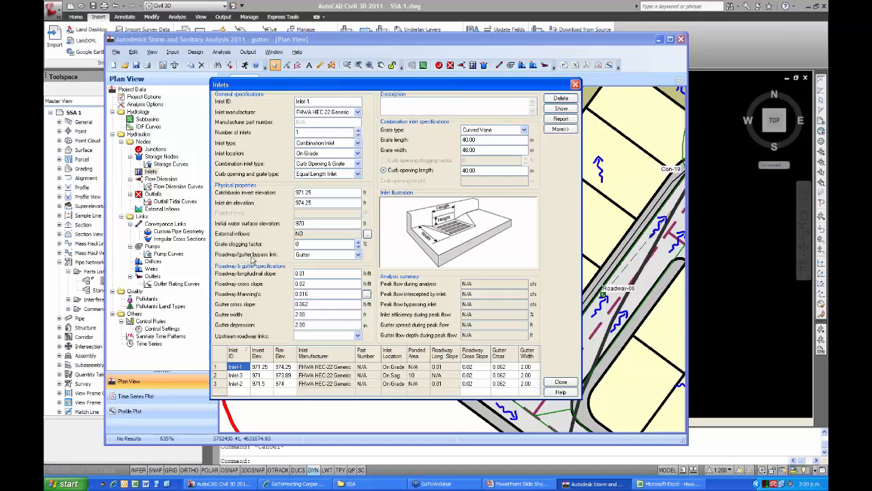
pyautogui.click(358, 254)
pyautogui.click(359, 256)
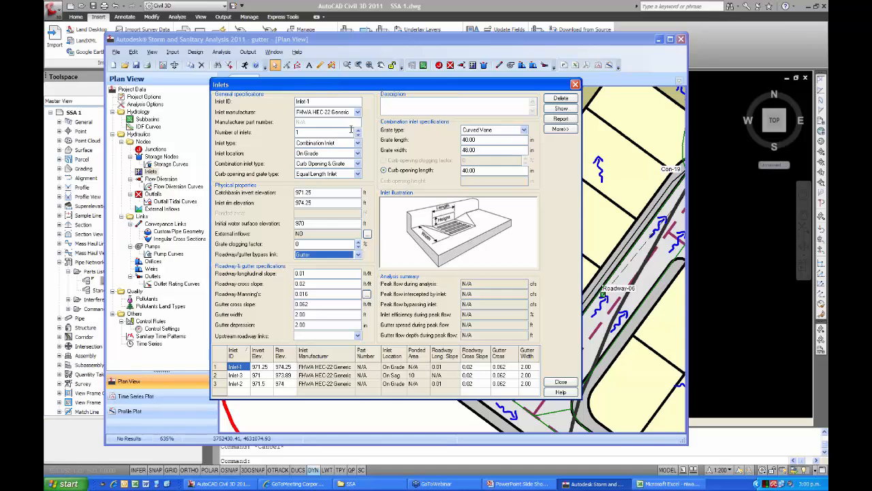
# Try the Grate Inlet - Circular type on Inlet-1, set it back to Combination Inlet, and close the inlet properties.
pyautogui.click(357, 143)
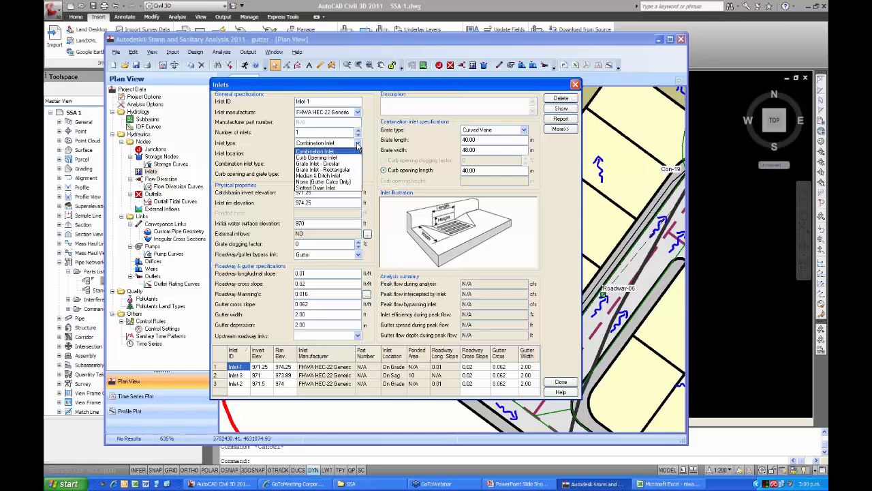
pyautogui.click(347, 164)
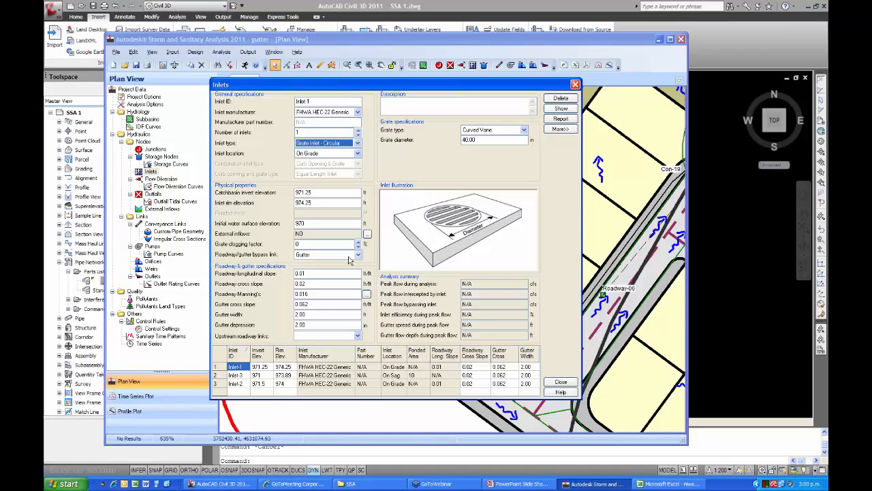
pyautogui.click(357, 143)
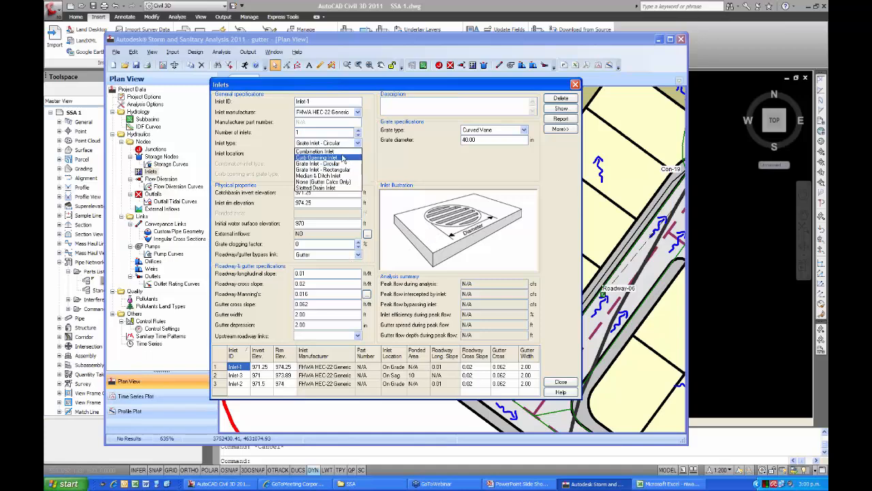
pyautogui.click(334, 151)
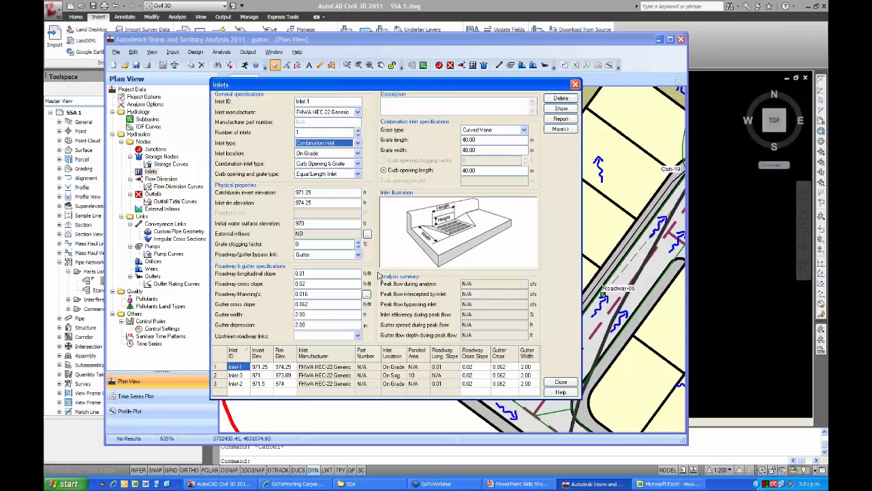
pyautogui.click(560, 383)
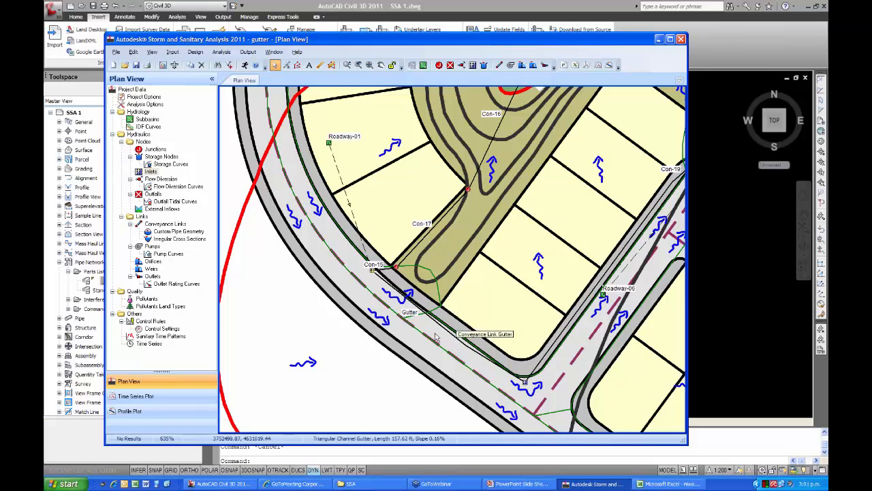
# Review the Gutter conveyance link's triangular open-channel shape, dimensions and inlet connectivity, and close its properties.
pyautogui.click(472, 349)
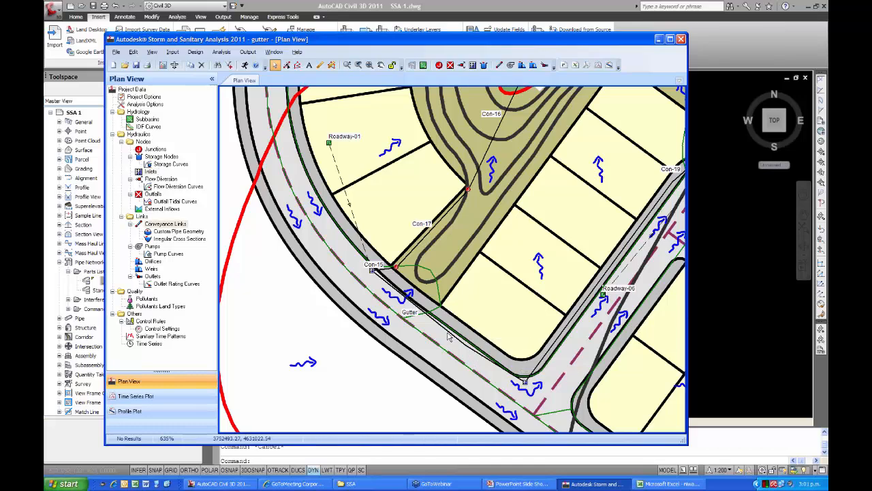
pyautogui.doubleClick(448, 332)
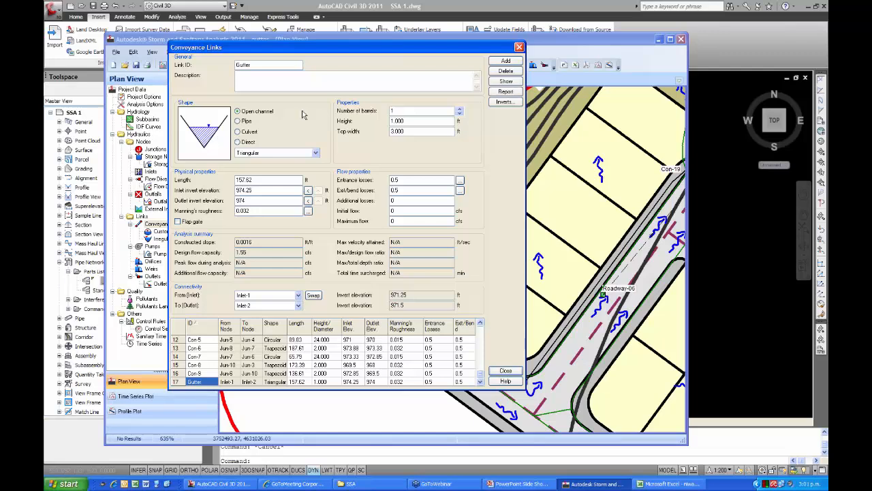
pyautogui.click(519, 48)
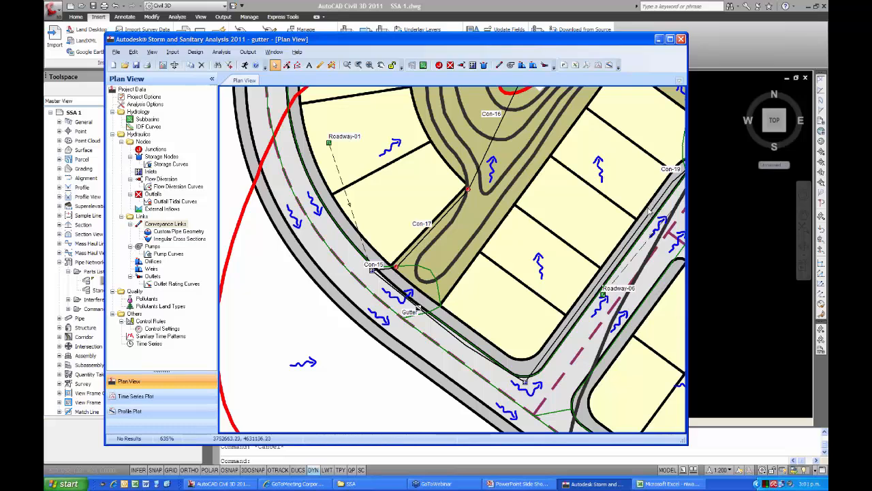
pyautogui.scroll(-1, 564, 282)
pyautogui.moveTo(564, 282); pyautogui.dragTo(464, 290, button='middle')
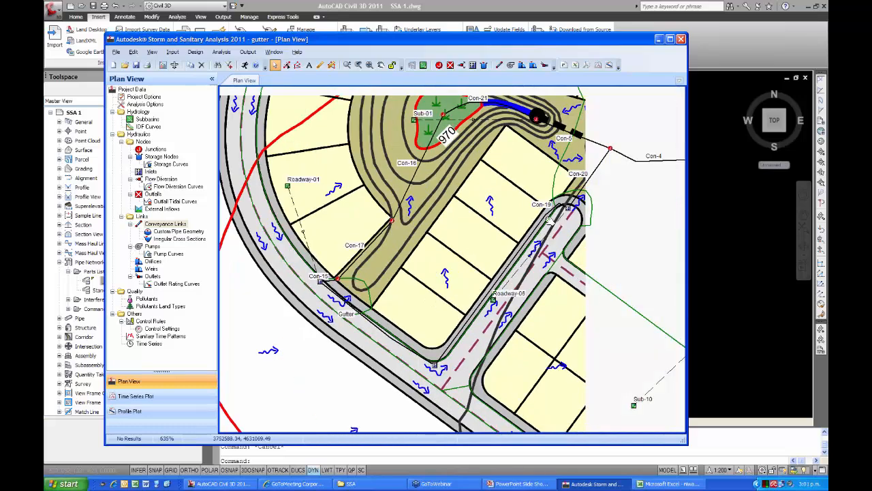